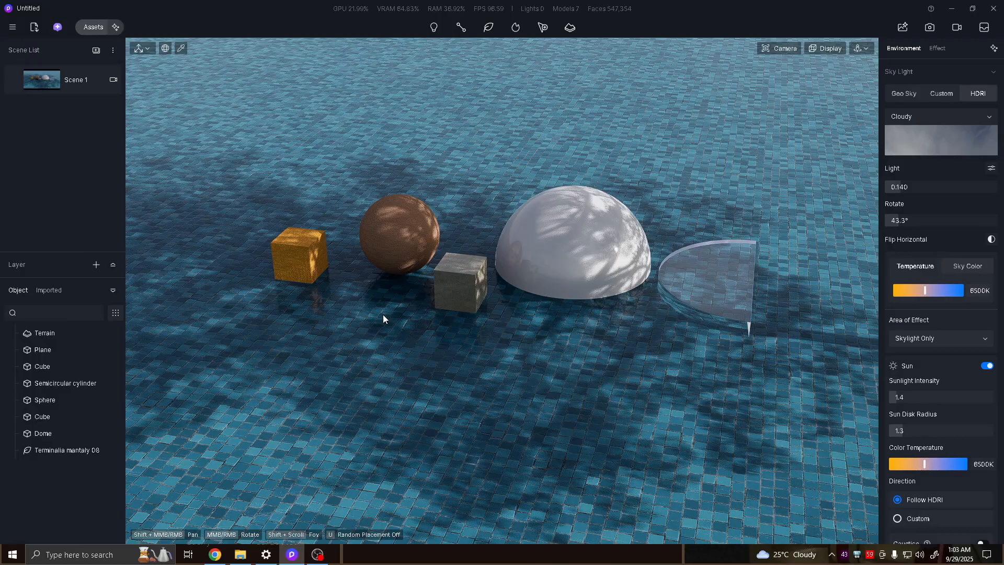
- Move the white dome slightly forward on the pool-tile plane and clear the selection
left_click(549, 246)
left_click(487, 165)
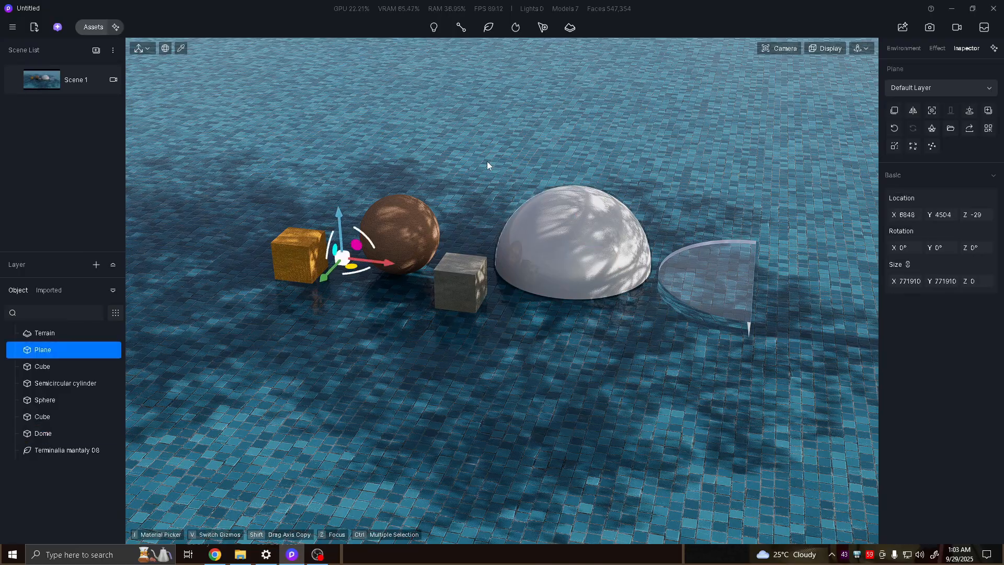
key("Escape")
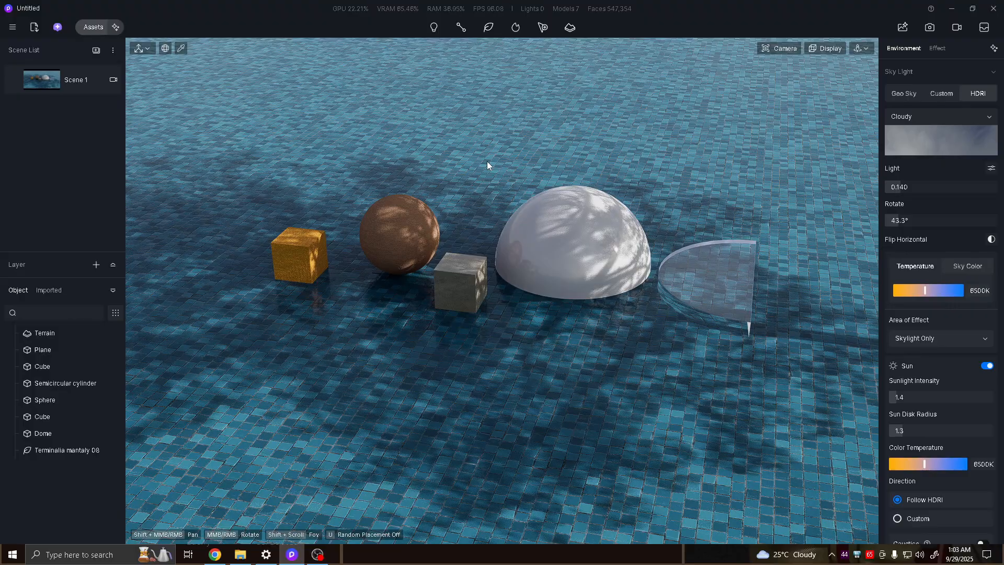
left_click(311, 264)
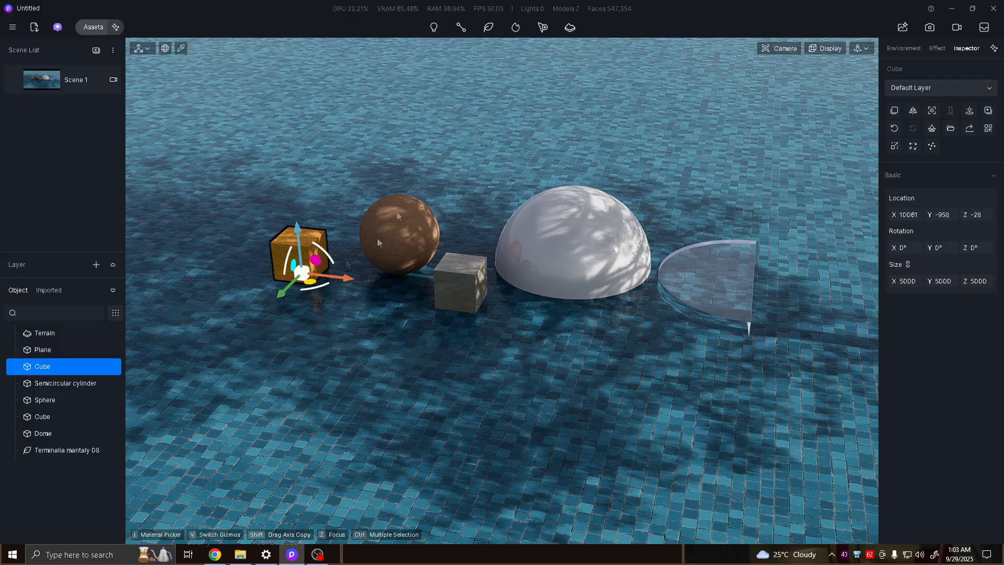
left_click(569, 284)
mouse_move(566, 279)
left_mouse_down()
mouse_move(615, 189)
mouse_move(524, 378)
mouse_move(581, 250)
mouse_move(565, 260)
left_mouse_up()
left_click(591, 152)
key("Escape")
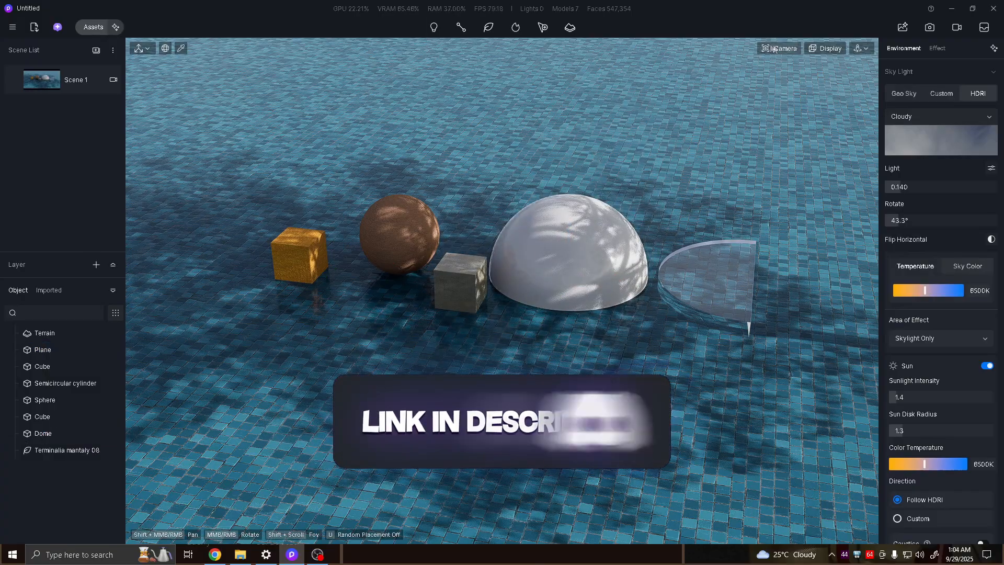
- Brighten the view by setting the camera exposure to about -0.07
left_click(779, 48)
mouse_move(778, 94)
left_mouse_down()
mouse_move(790, 94)
mouse_move(779, 94)
left_mouse_up()
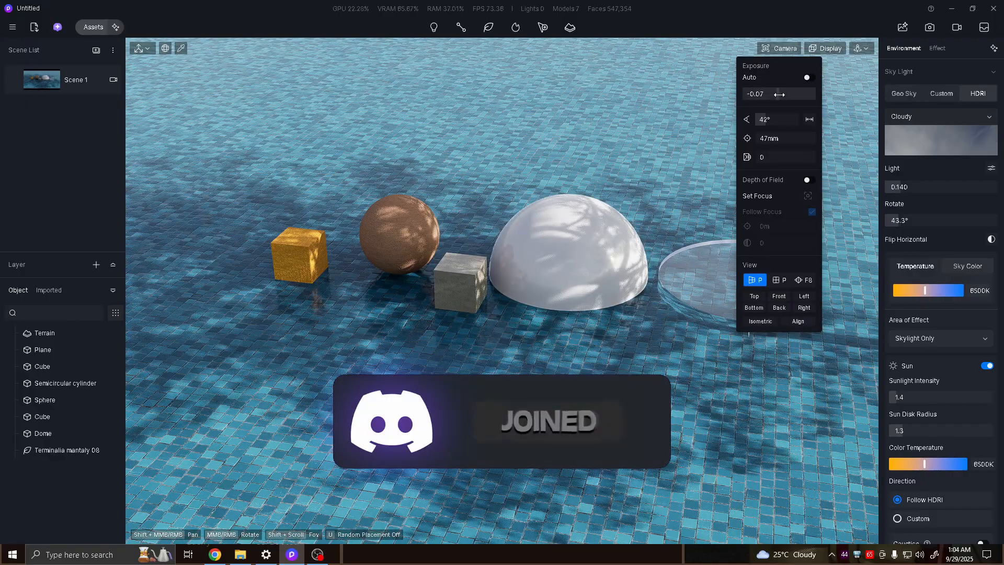
left_click(20, 79)
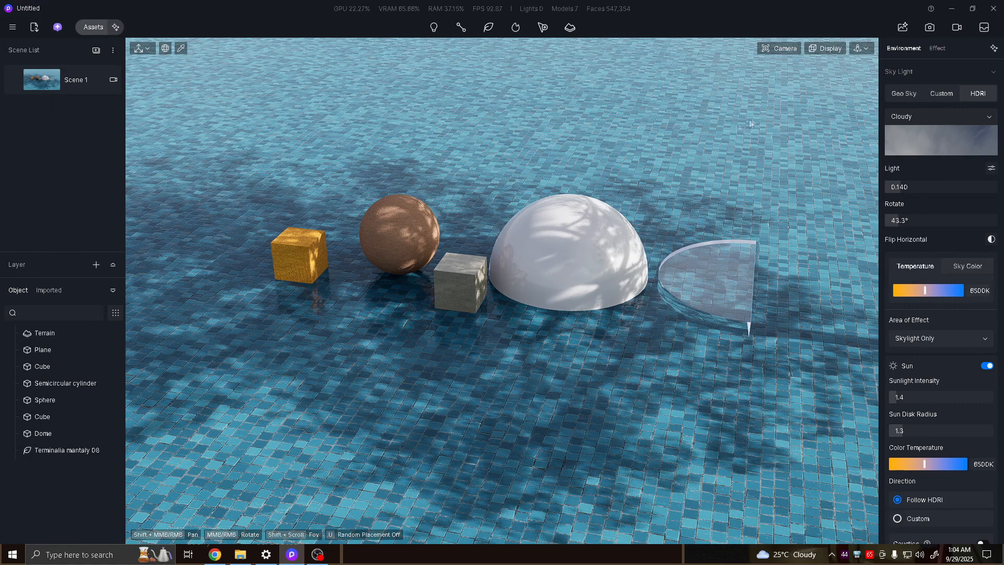
- Start a video clip from the current view, add the same view as its end, and set the shot duration to 10 seconds
left_click(956, 28)
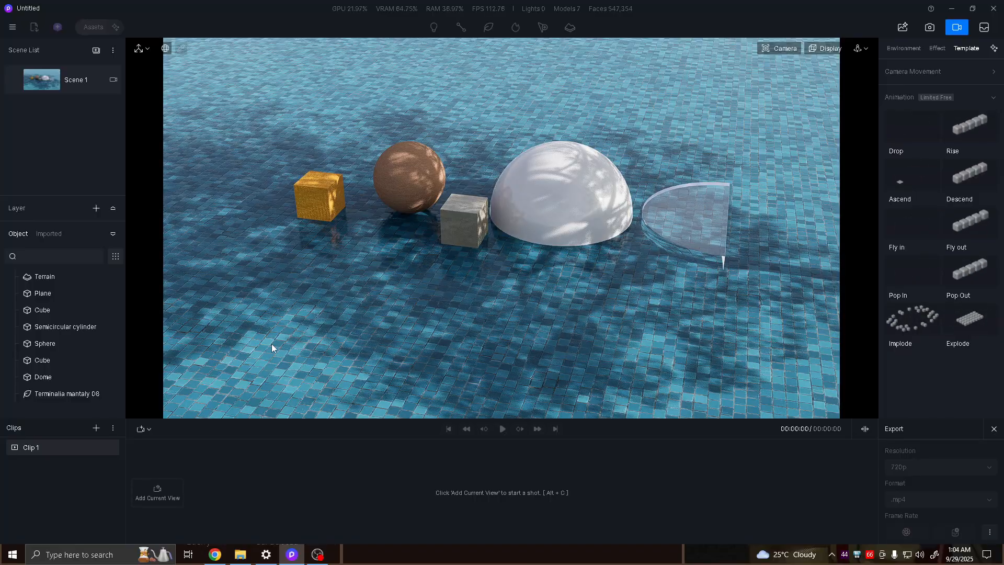
left_click(155, 494)
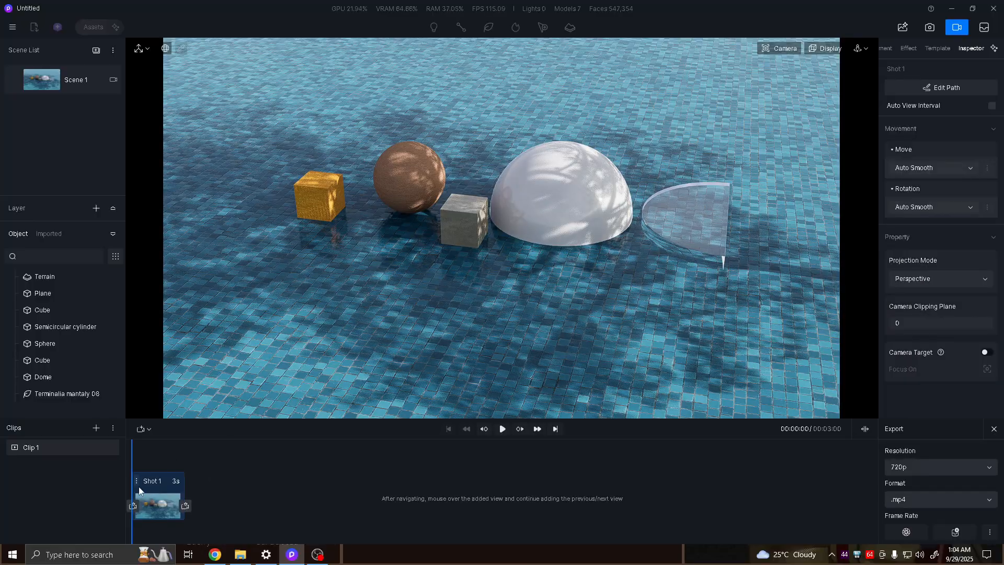
left_click(186, 506)
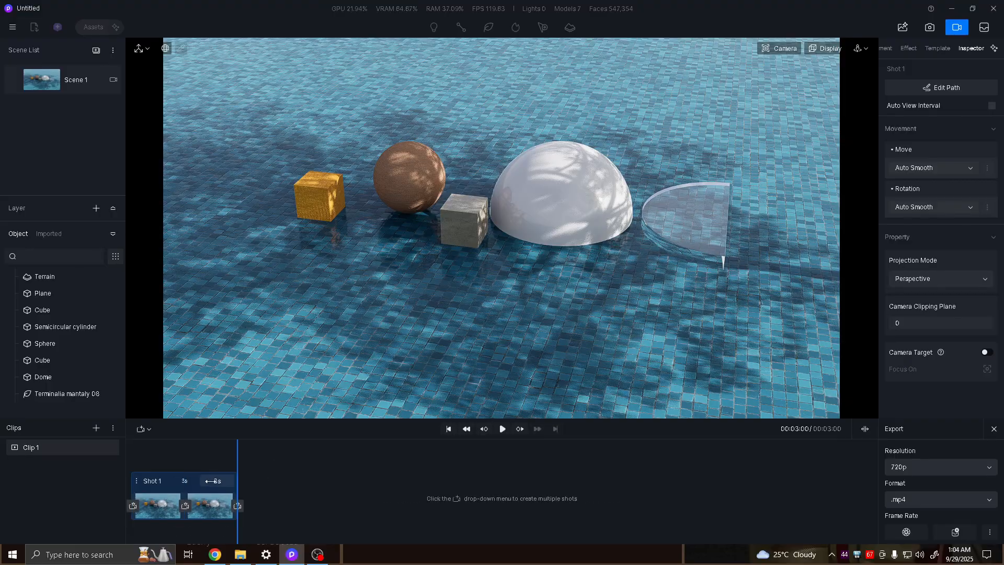
double_click(215, 481)
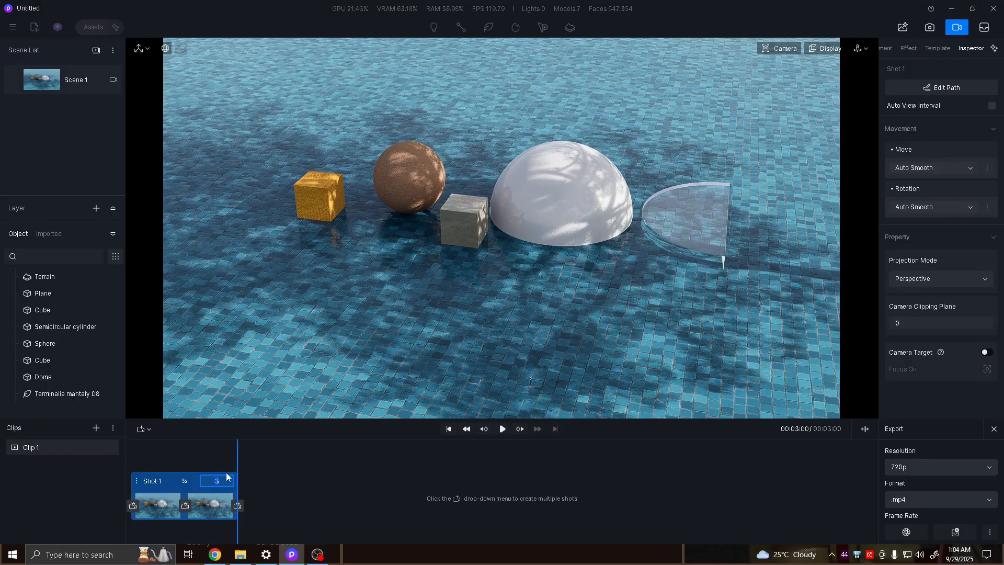
type("10")
key("Return")
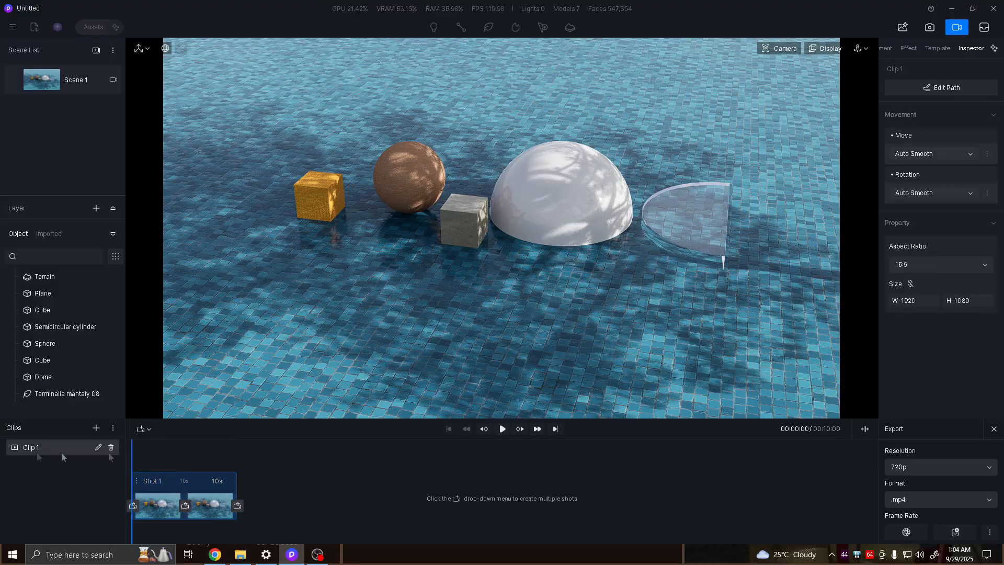
- Preview the clip's playback and return the playhead to the start
left_click(502, 428)
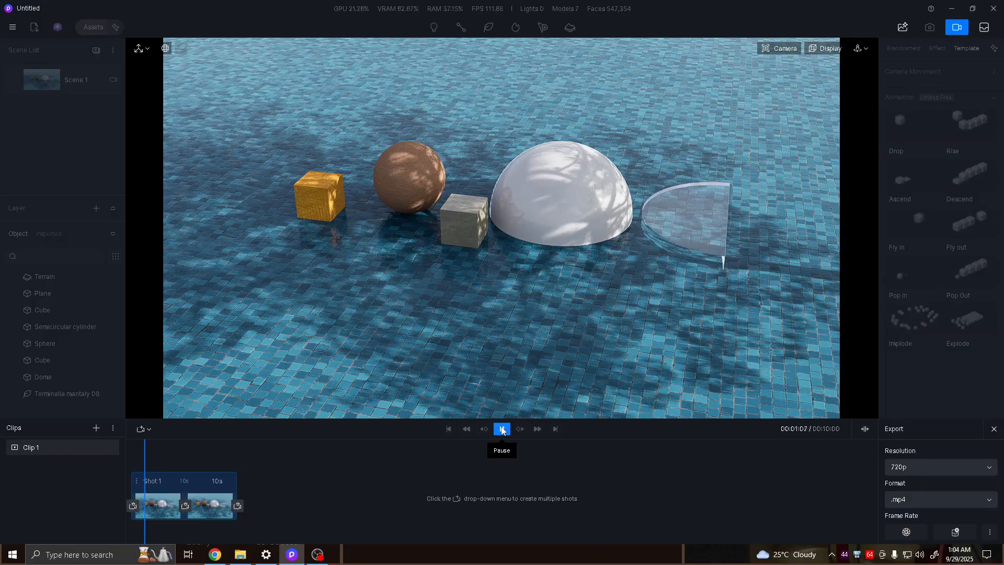
left_click(150, 450)
left_click_drag(149, 450, 50, 494)
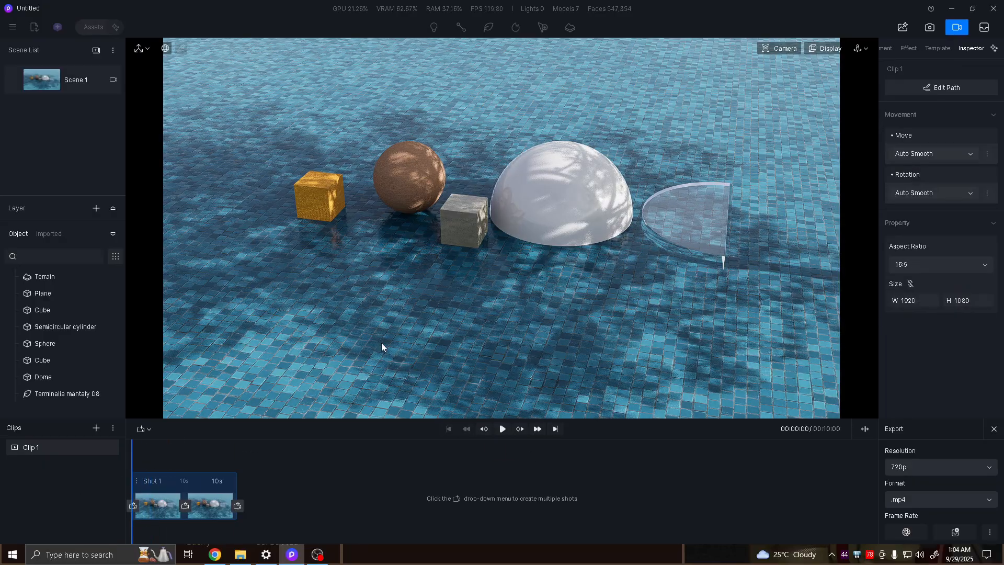
- Spread the objects into a row: shift the orange cube to X 11881, the sphere to X 763, and the grey cube back beside the sphere
left_click(330, 201)
left_click_drag(331, 217, 319, 215)
left_click(410, 191)
left_click_drag(421, 219, 395, 224)
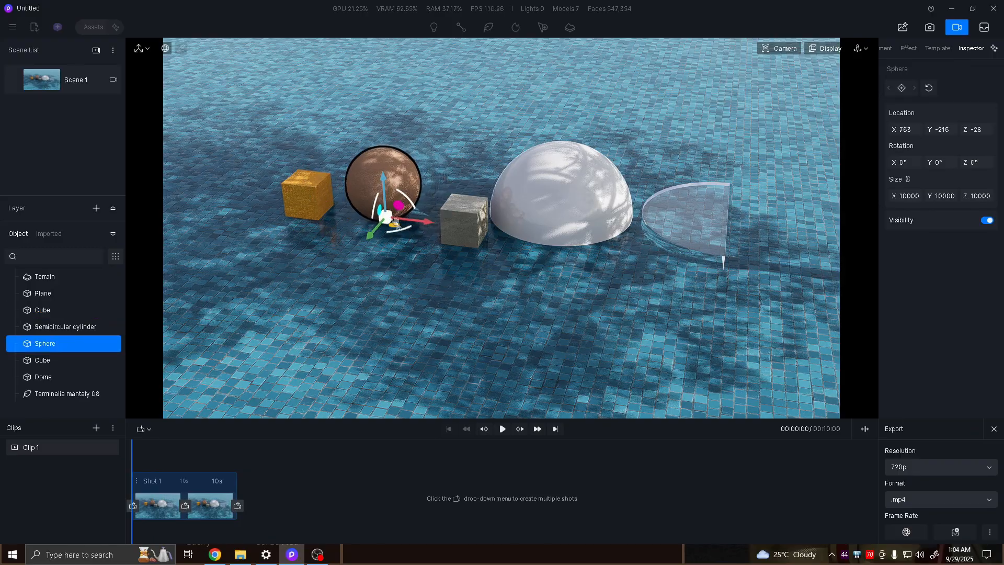
left_click(465, 237)
left_click_drag(465, 237, 465, 223)
left_click(576, 209)
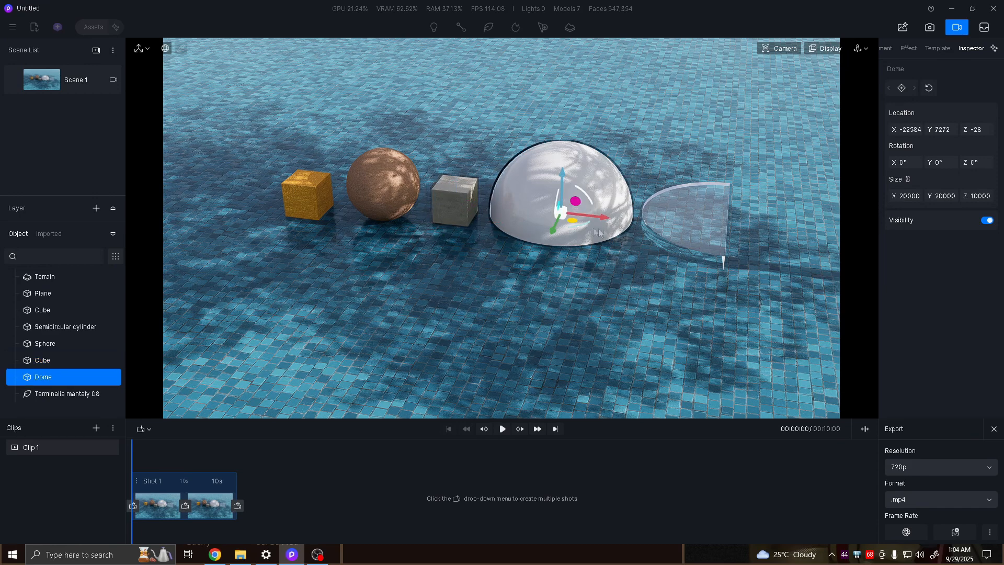
left_click(693, 243)
left_click(570, 209)
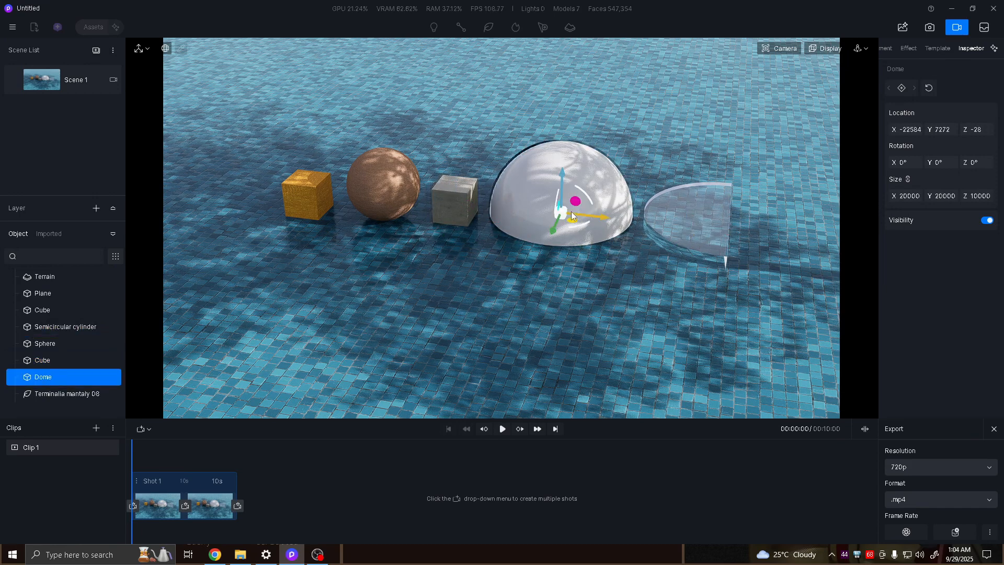
- Keyframe the orange cube at the clip's start, move it forward to Y -24843, and keyframe it at the 10-second end
left_click(308, 205)
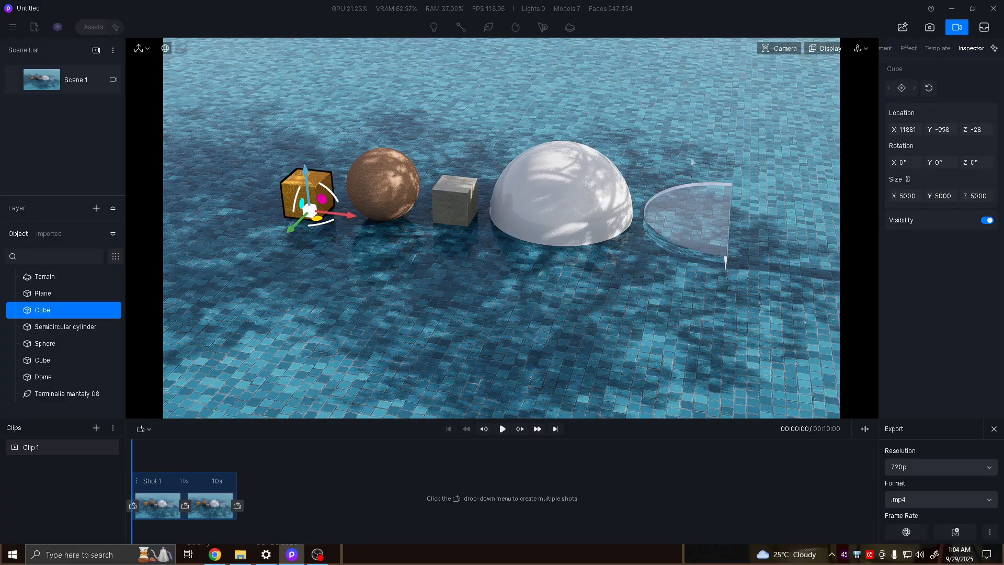
left_click(902, 89)
left_click(174, 448)
left_click_drag(298, 225, 201, 316)
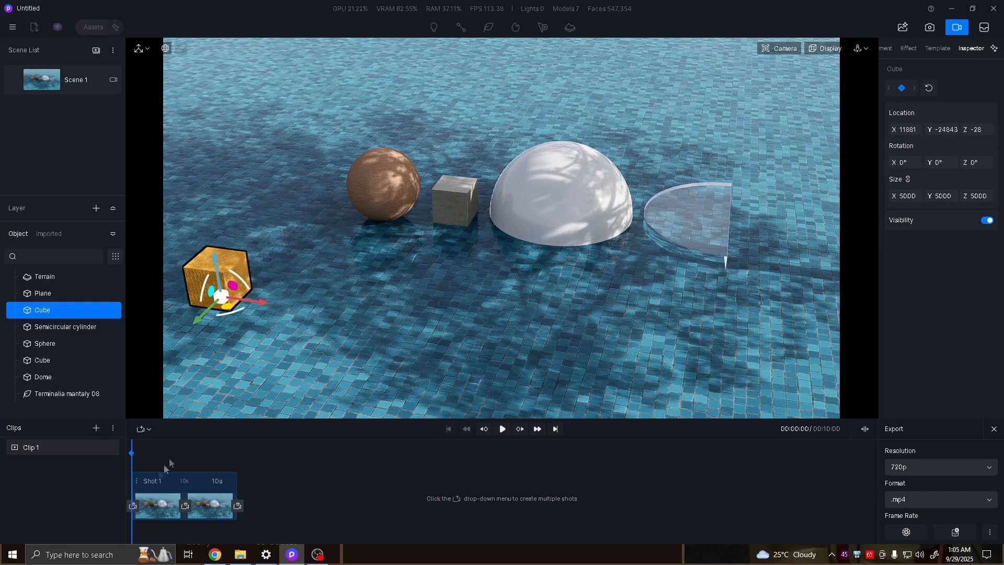
left_click_drag(134, 464, 244, 463)
left_click(897, 89)
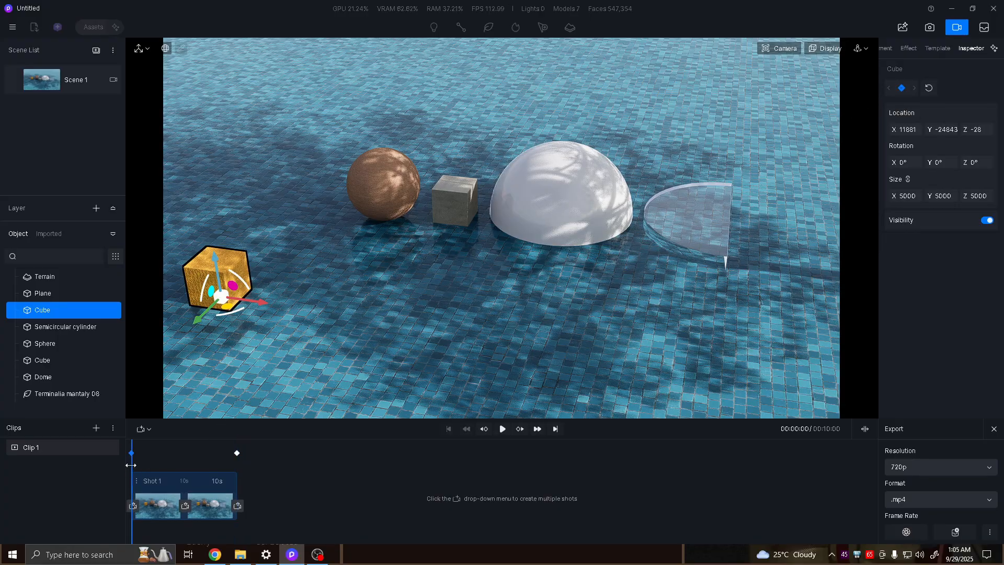
- Move the orange cube back to about Y -2213 for the start keyframe and preview the cube's animation
left_click_drag(196, 316, 290, 229)
left_click_drag(132, 461, 91, 460)
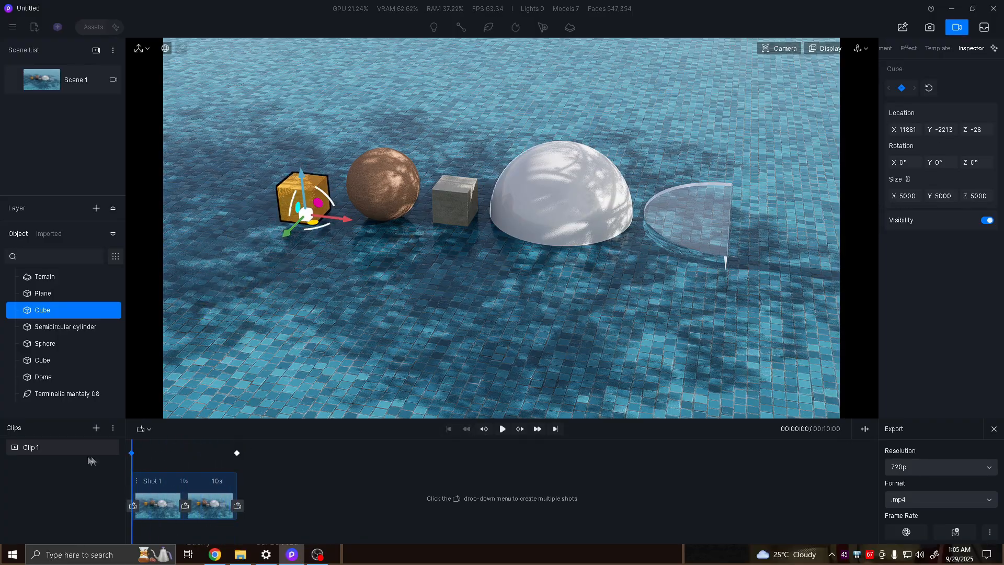
left_click(503, 429)
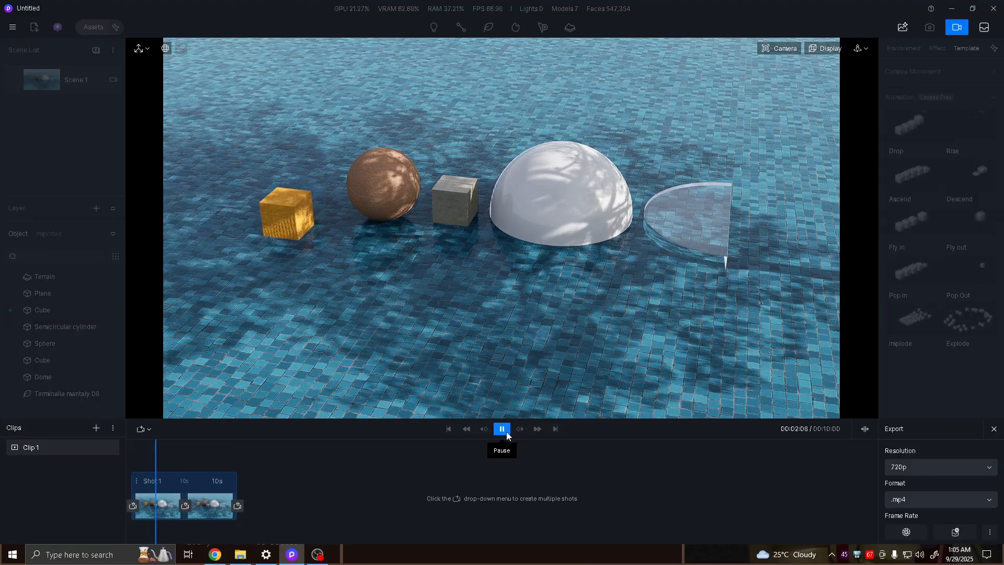
left_click(506, 431)
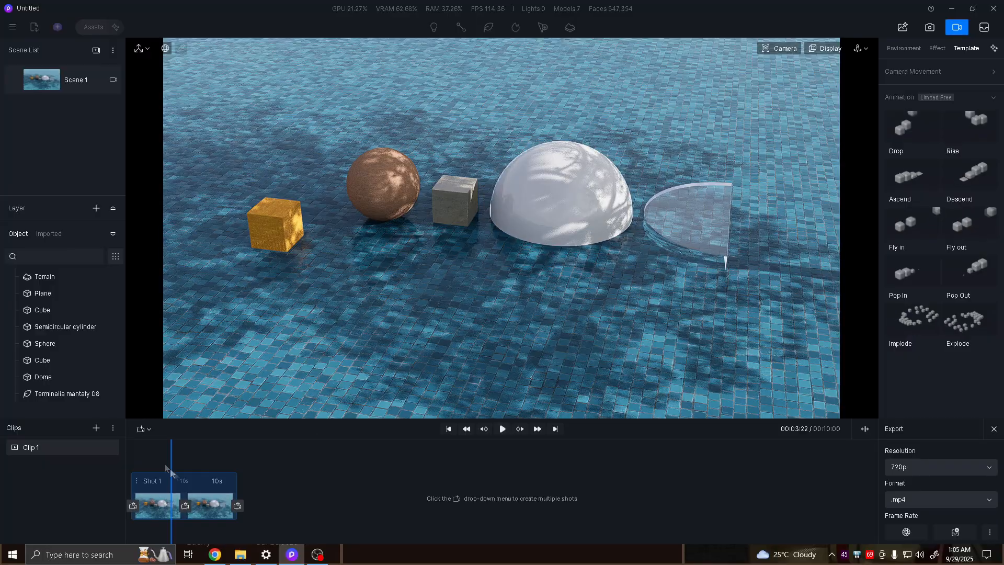
- Move the orange cube's end keyframe to about the 3-second mark on the expanded timeline and play the shortened motion
left_click(275, 226)
left_click(236, 453)
left_click(524, 470)
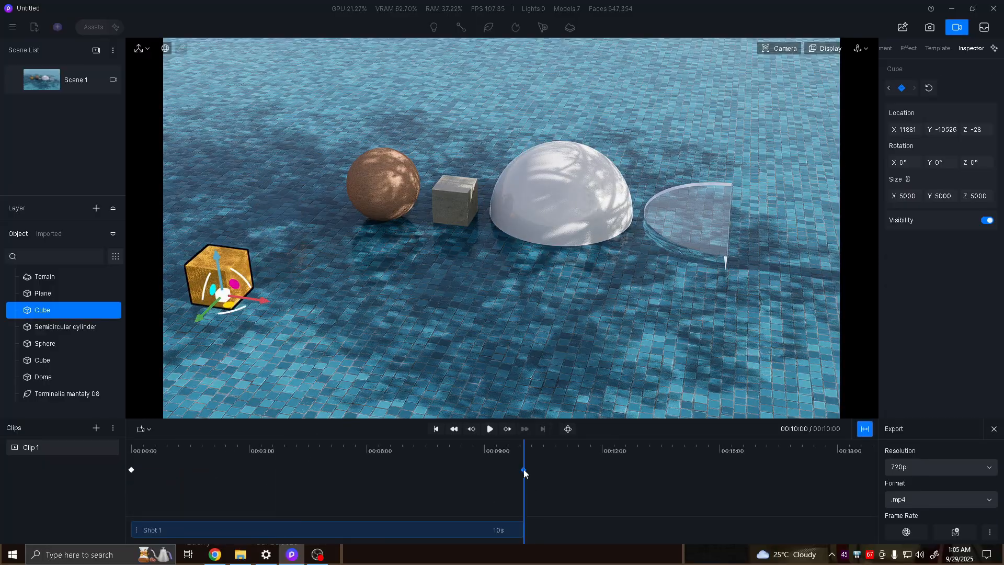
left_click_drag(523, 469, 254, 518)
left_click_drag(183, 493, 132, 493)
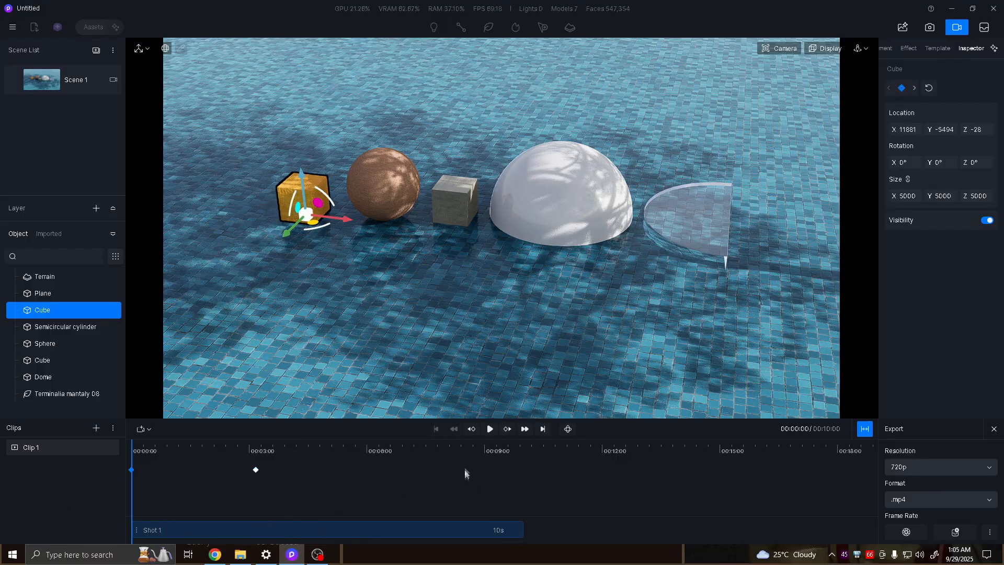
left_click(489, 429)
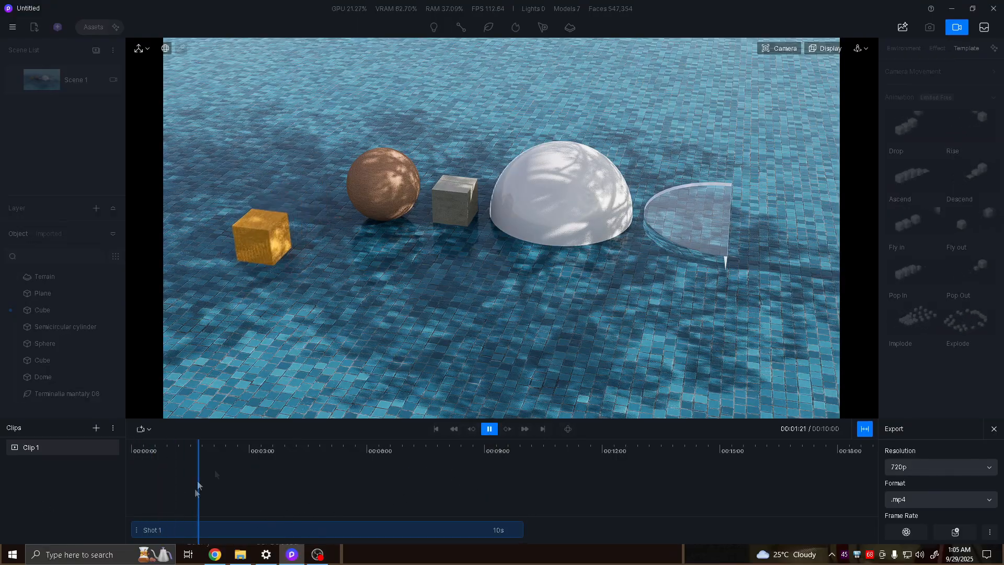
left_click(491, 429)
left_click(219, 275)
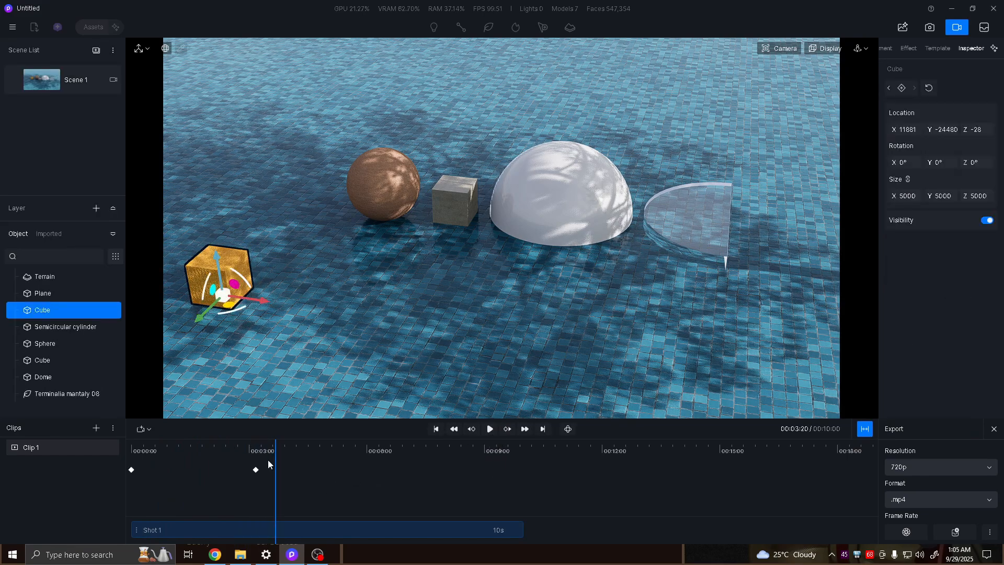
- Try the orange cube's end keyframe close to the clip's start, preview it, and return the keyframe to the 10-second mark
left_click_drag(257, 475, 310, 486)
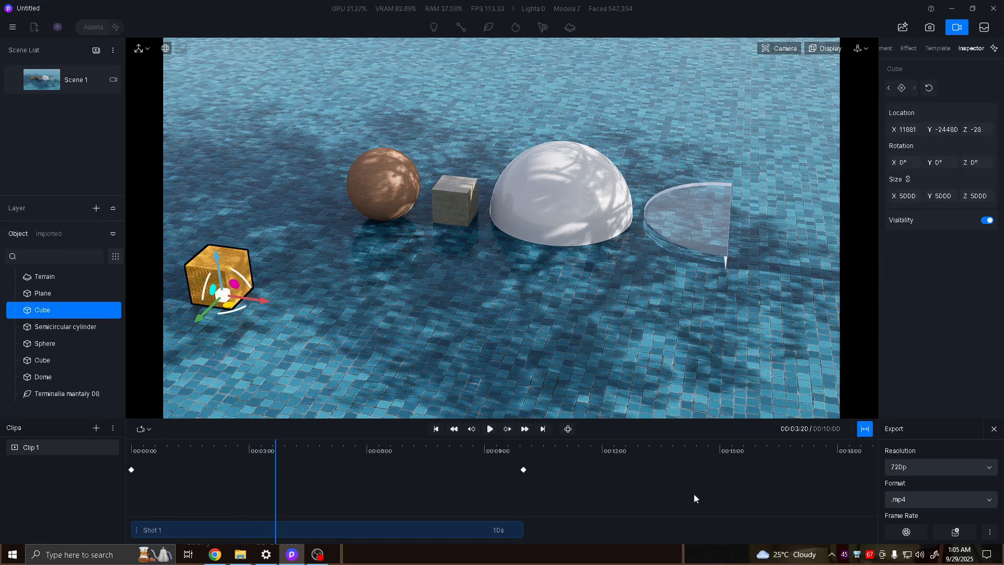
left_click_drag(469, 503, 161, 507)
left_click_drag(269, 487, 46, 499)
left_click(488, 430)
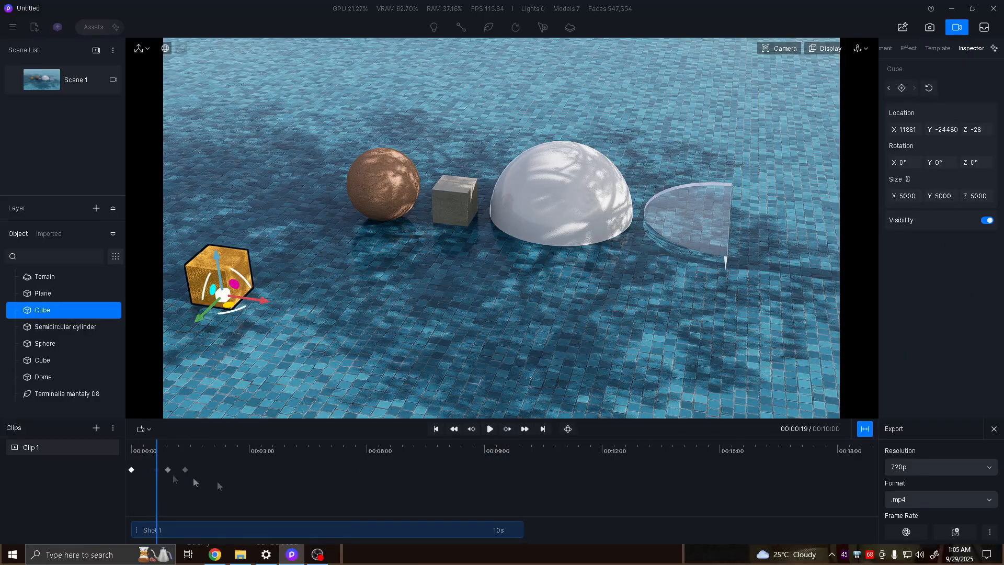
left_click_drag(193, 479, 571, 515)
left_click_drag(155, 475, 387, 498)
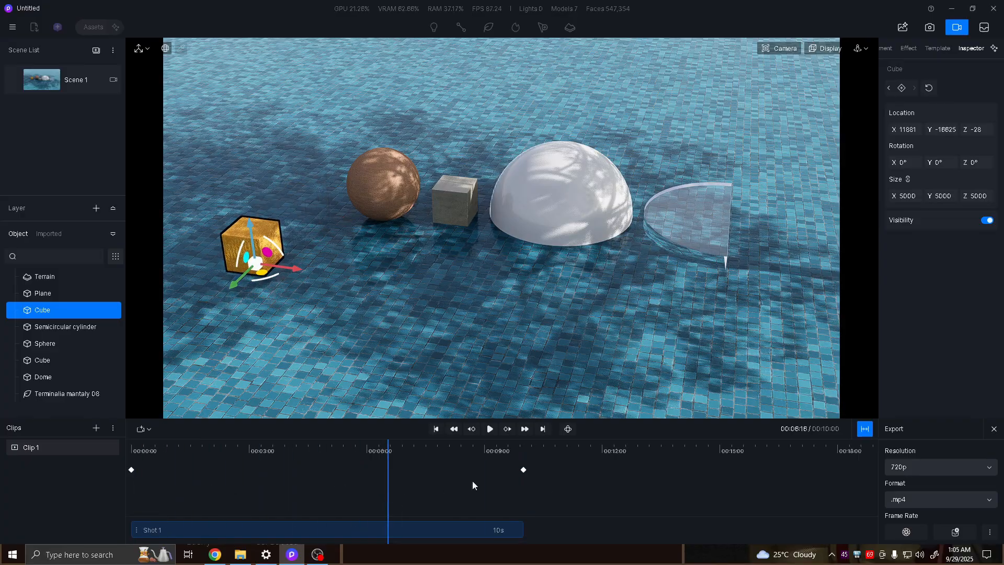
- Swap the orange cube's start and end keyframes, play the reversed motion, and return the playhead to the start with the cube selected
left_click_drag(525, 469, 507, 473)
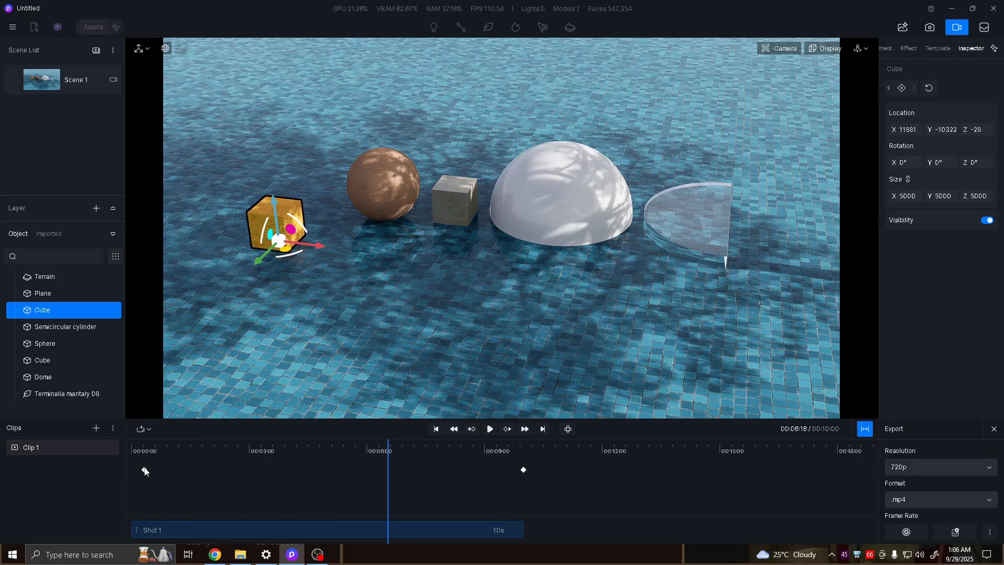
left_click(436, 428)
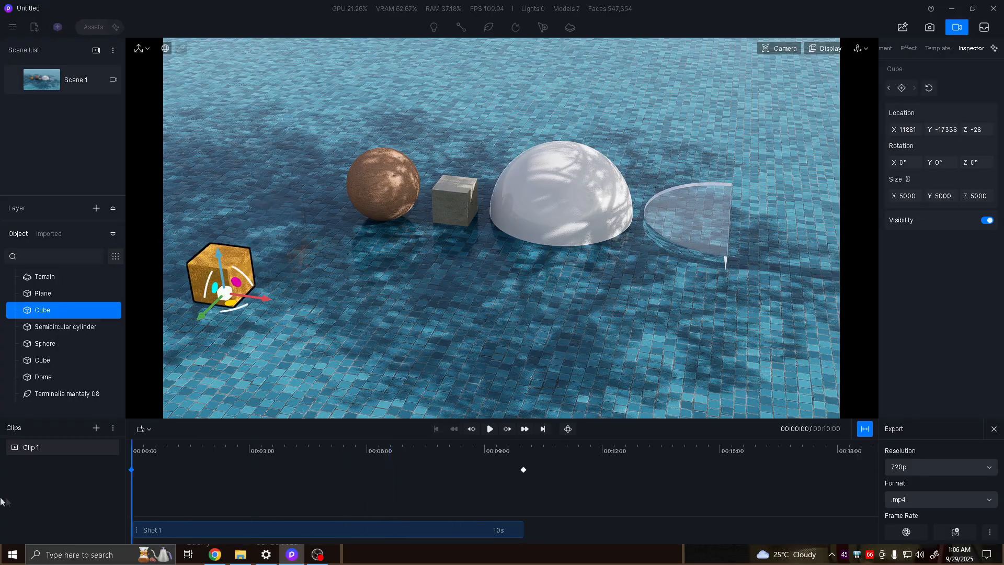
left_click(490, 429)
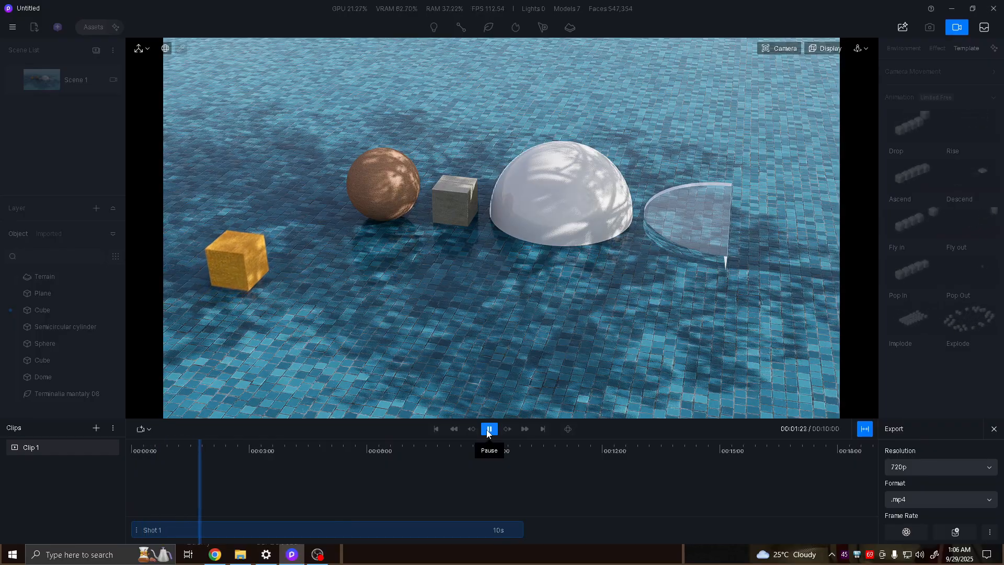
left_click(488, 430)
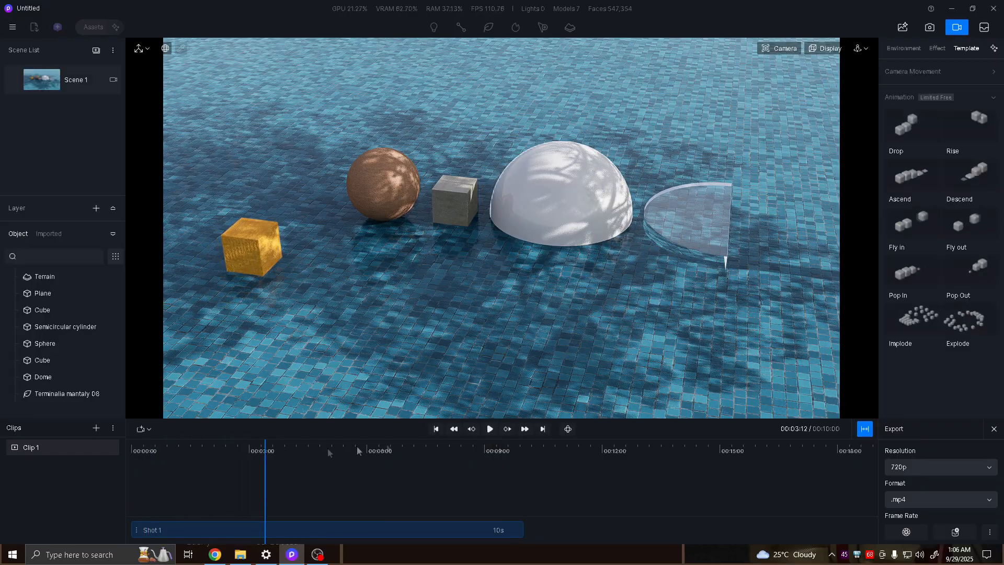
left_click(260, 250)
left_click_drag(265, 461, 102, 436)
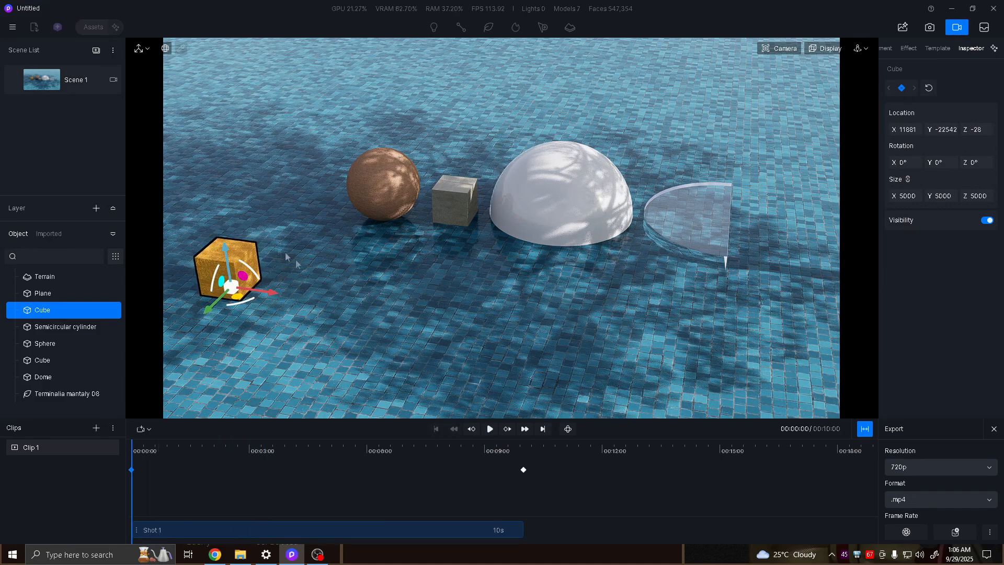
- Delete both of the orange cube's keyframes and move the cube back beside the sphere at Y -885
left_click_drag(549, 473, 513, 472)
left_click(523, 469)
key("Delete")
left_click(131, 471)
left_click_drag(205, 313, 334, 219)
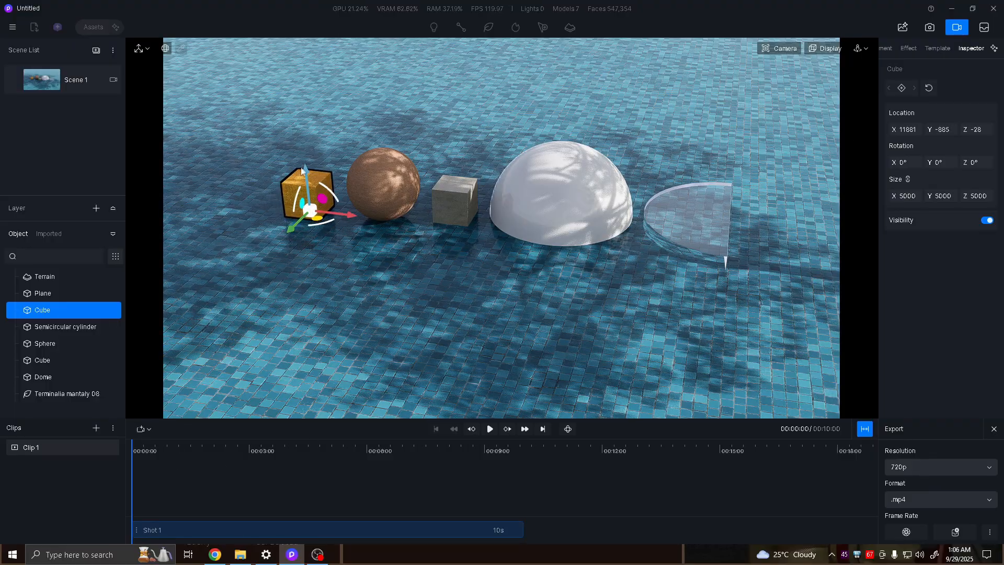
- Keyframe the orange cube raised to Z 15850 at the clip's start and lowered to Z -483 at the 10-second mark
left_click_drag(304, 170, 293, 62)
left_click(901, 88)
left_click_drag(135, 491, 565, 488)
left_click_drag(294, 64, 307, 180)
left_click(907, 89)
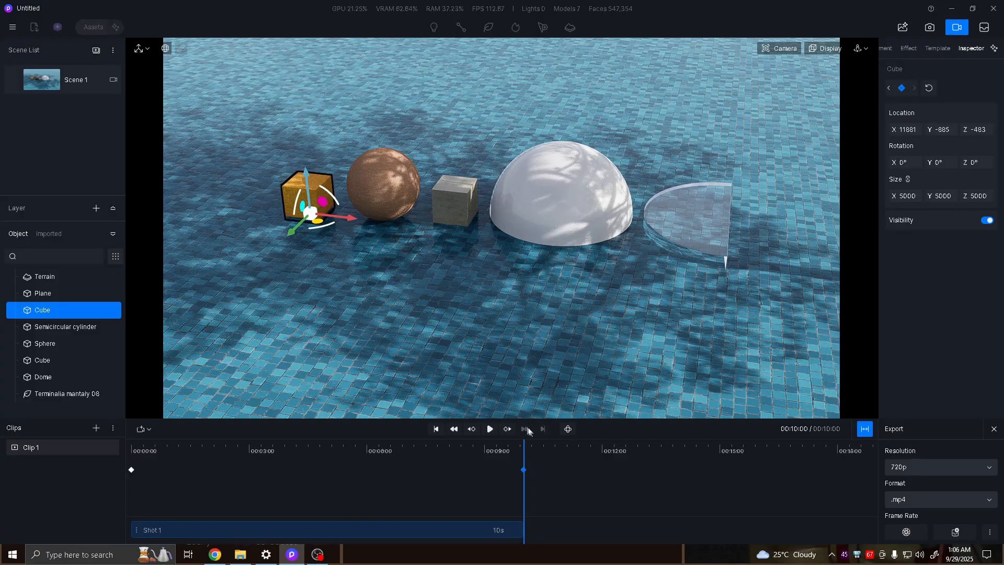
- Play the orange cube's fall from the clip's start, pausing to look at it up close
left_click_drag(524, 446, 8, 489)
left_click(489, 430)
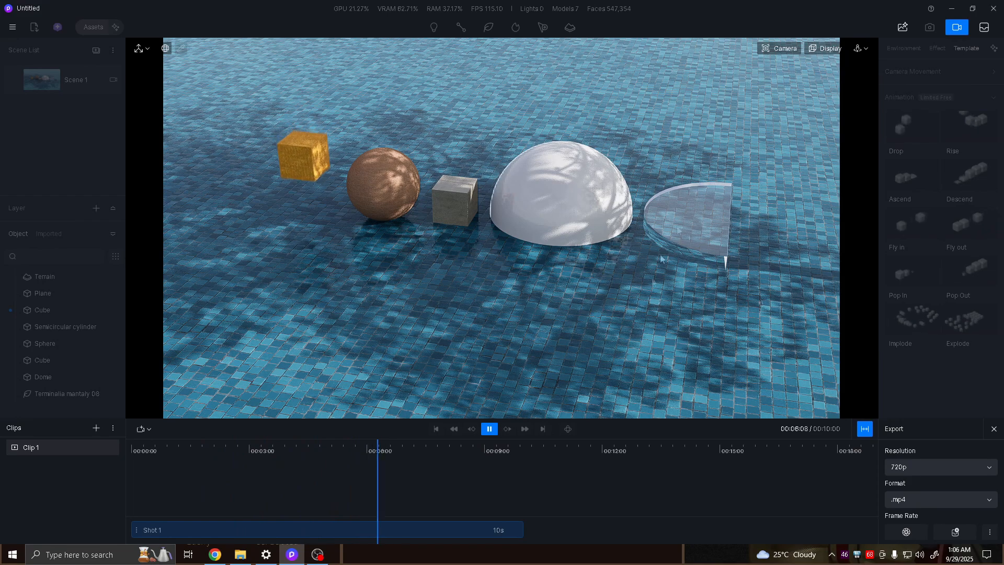
left_click(488, 428)
scroll(282, 164, "up", 3)
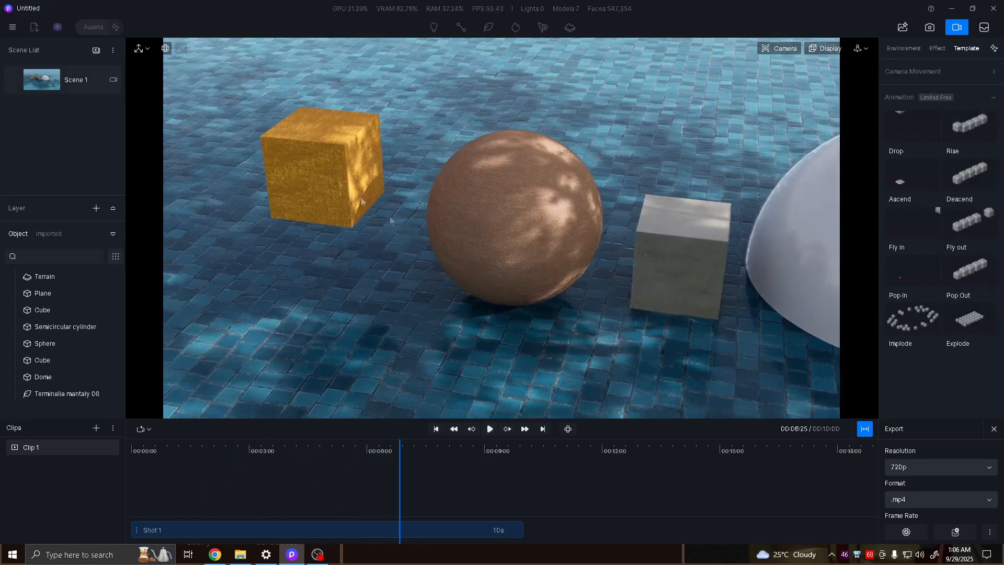
left_click(489, 428)
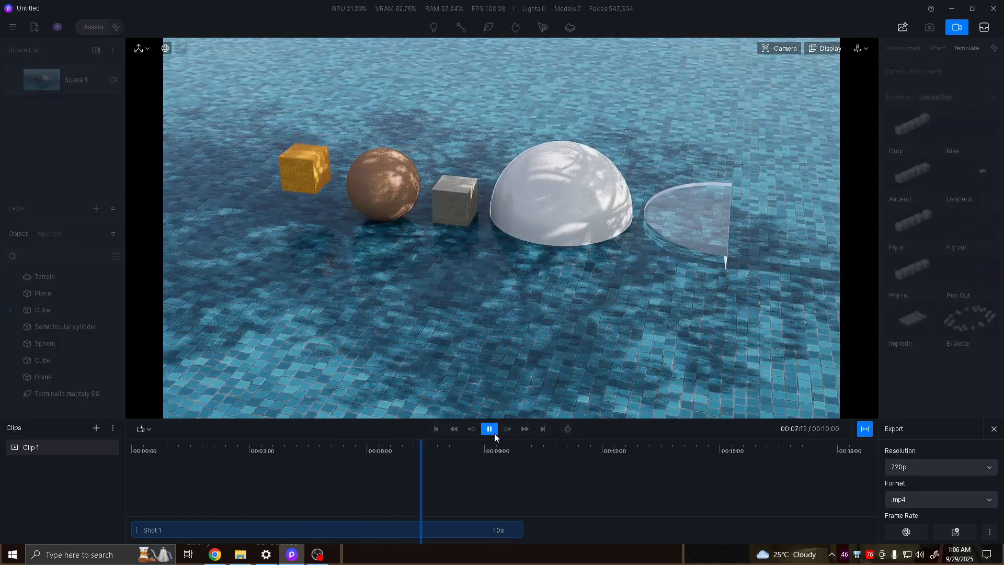
left_click(492, 432)
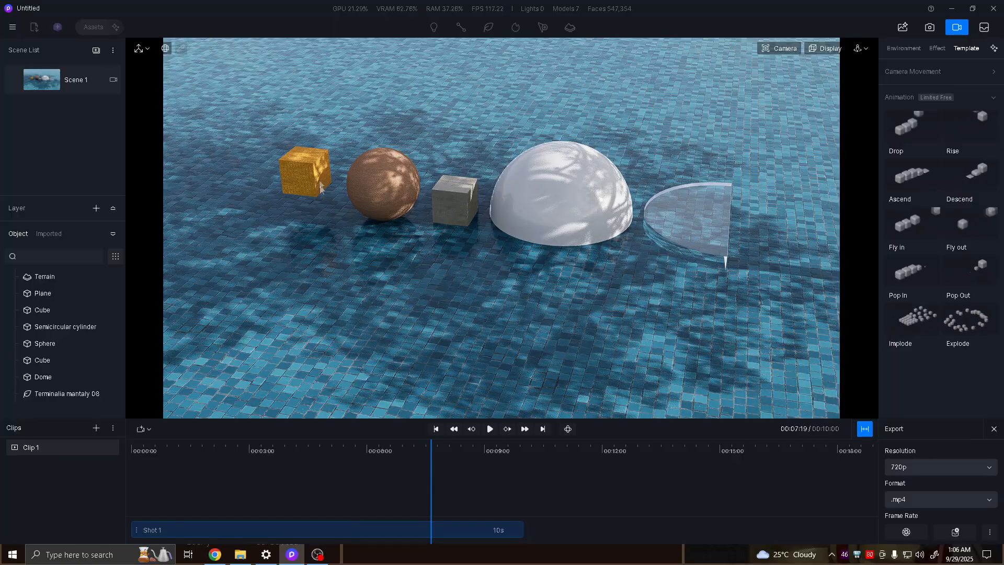
- Rotate the orange cube to Z 306° at its start keyframe and play the combined fall and rotation
left_click(294, 179)
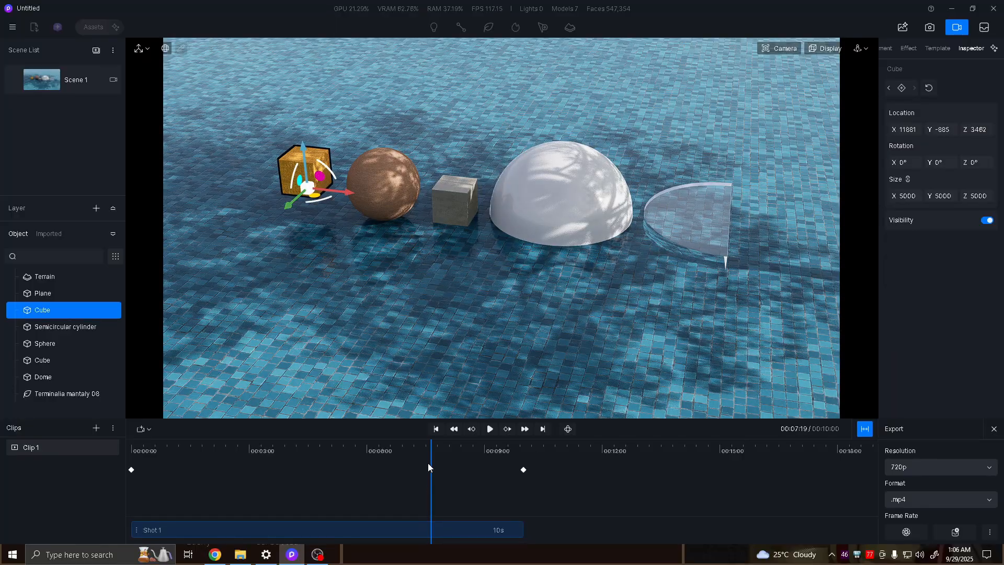
left_click_drag(432, 461, 102, 453)
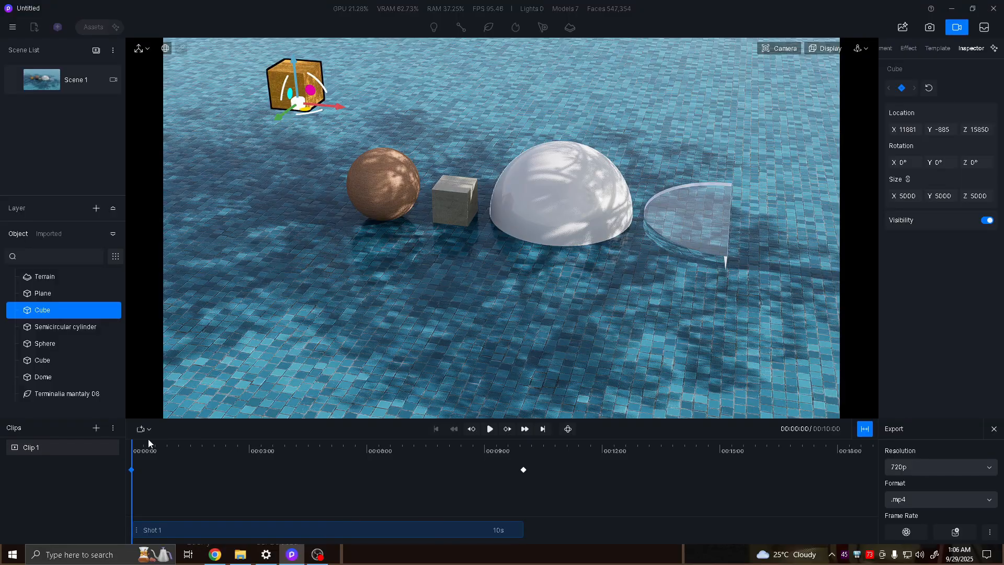
left_click_drag(315, 115, 357, 109)
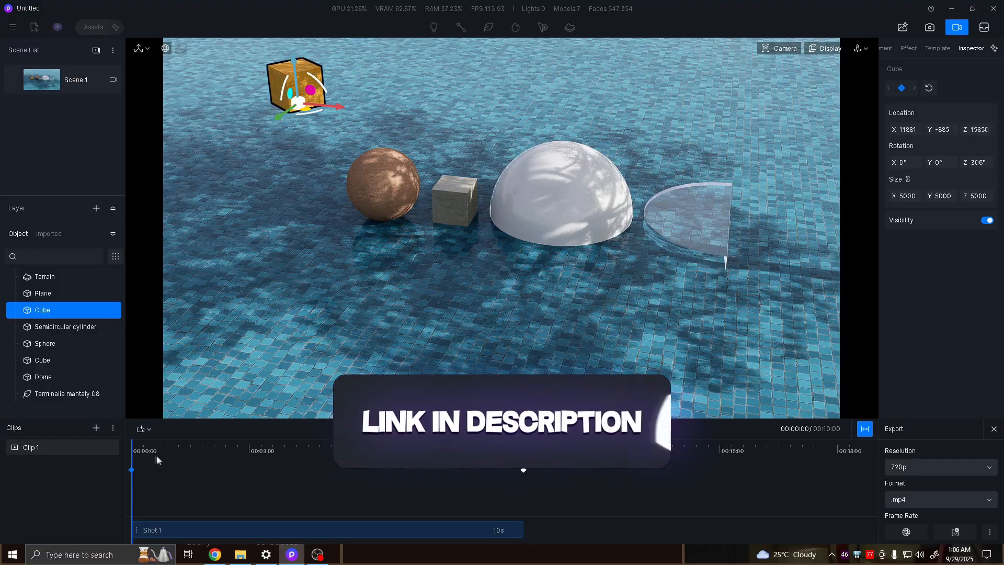
left_click(502, 428)
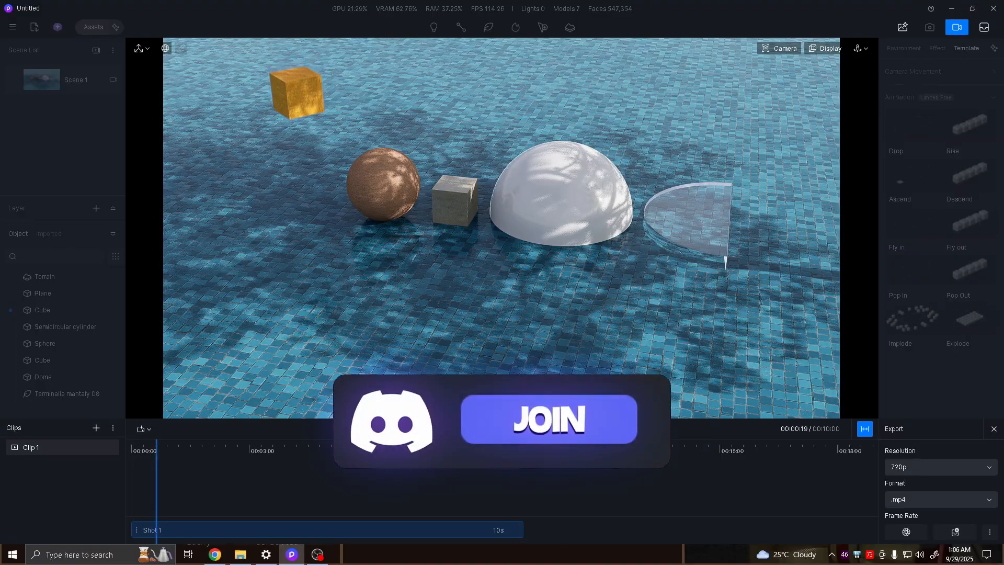
scroll(292, 134, "up", 5)
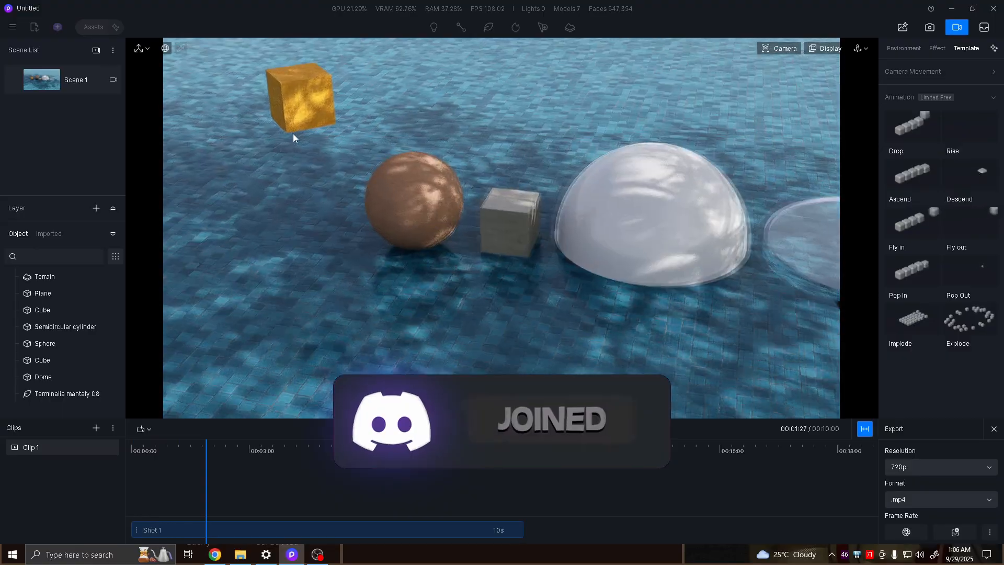
middle_click_drag(295, 133, 327, 180)
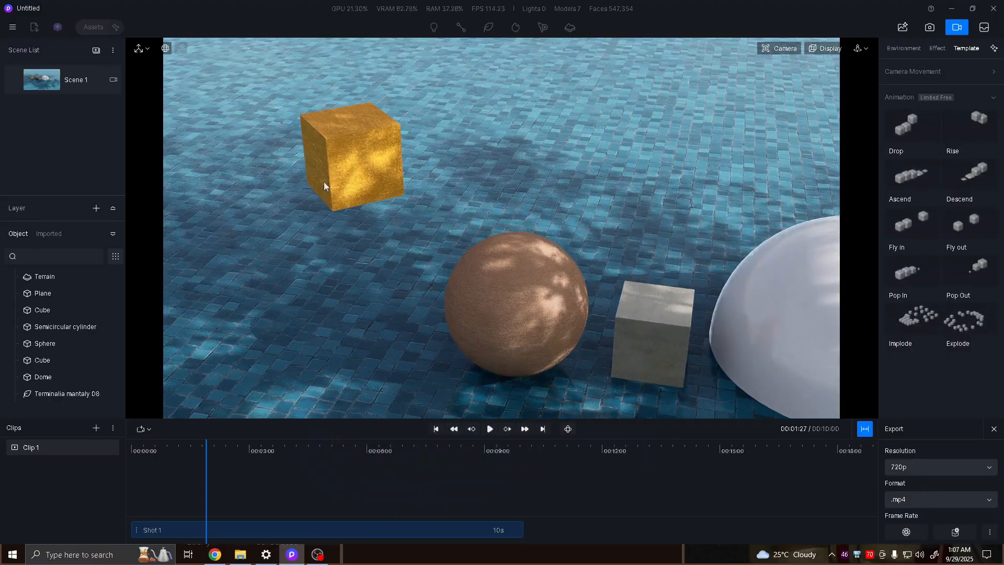
left_click(490, 429)
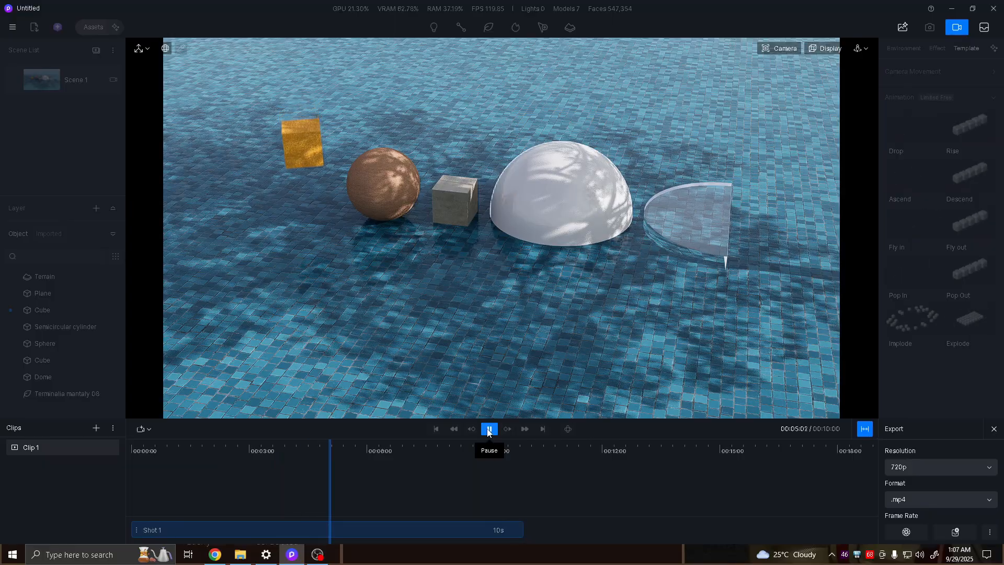
left_click(489, 429)
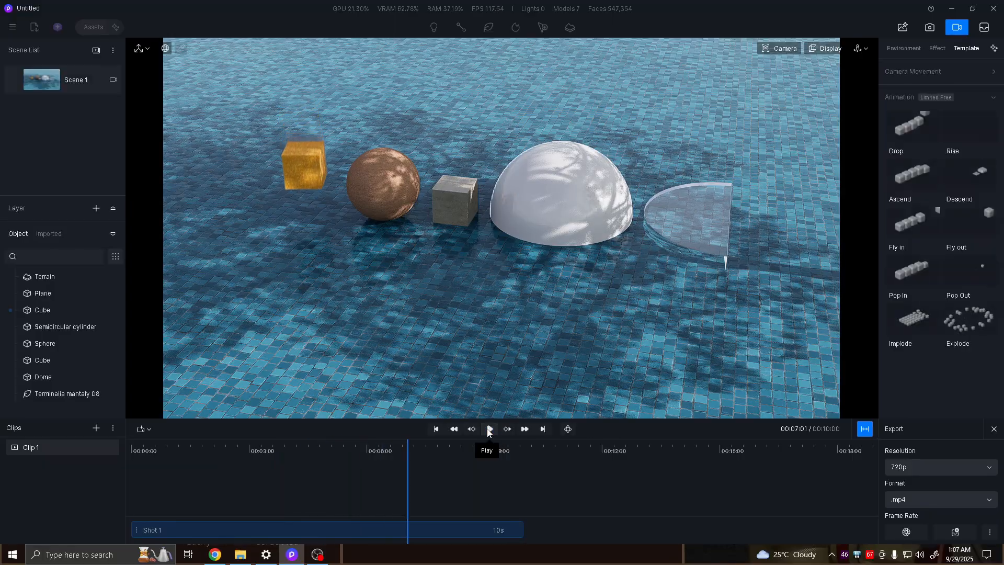
- Tilt the orange cube at its start keyframe to rotation X 358°, Y 312°, Z 287° and play the tumbling fall
left_click(303, 94)
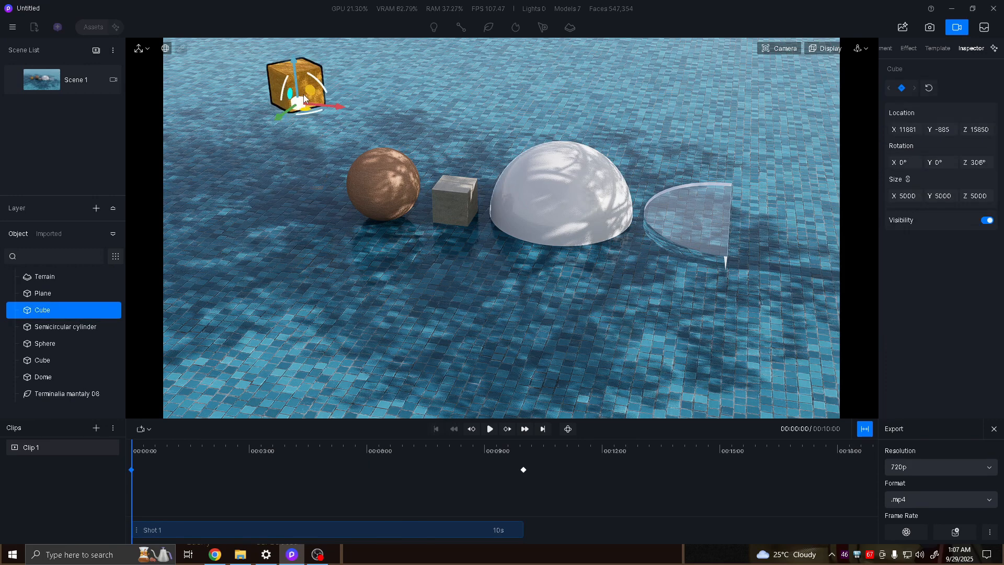
left_click_drag(318, 81, 369, 120)
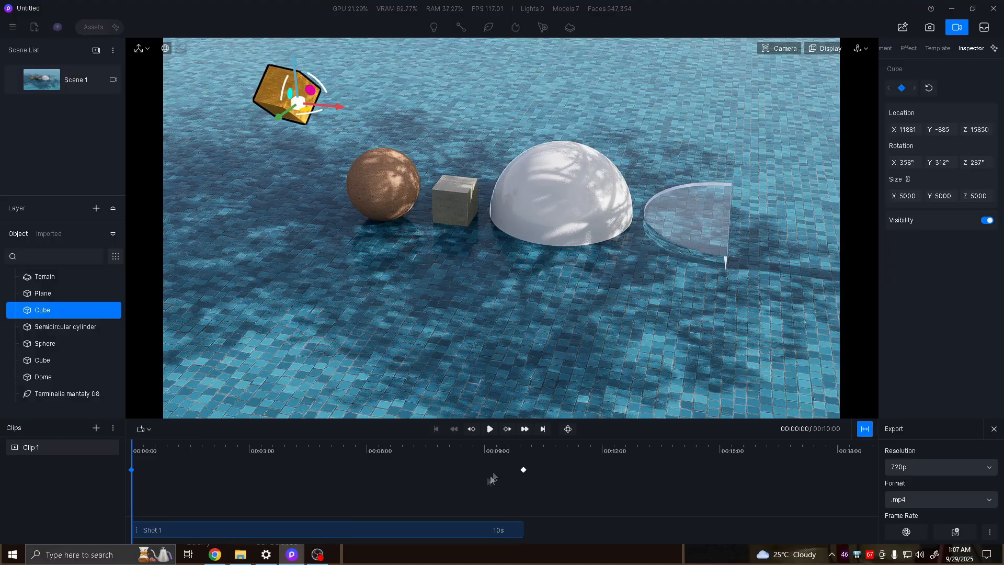
left_click(491, 430)
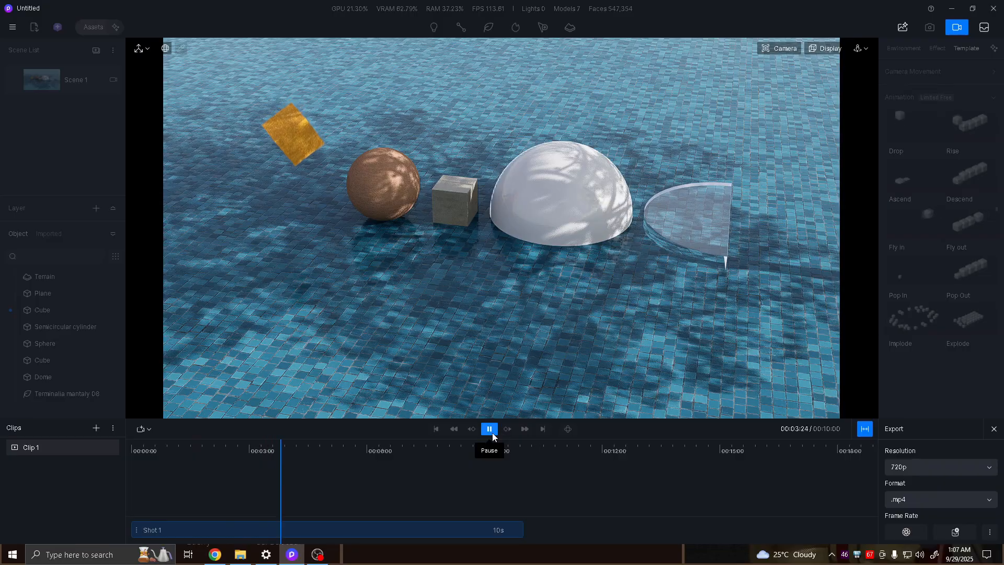
left_click(491, 432)
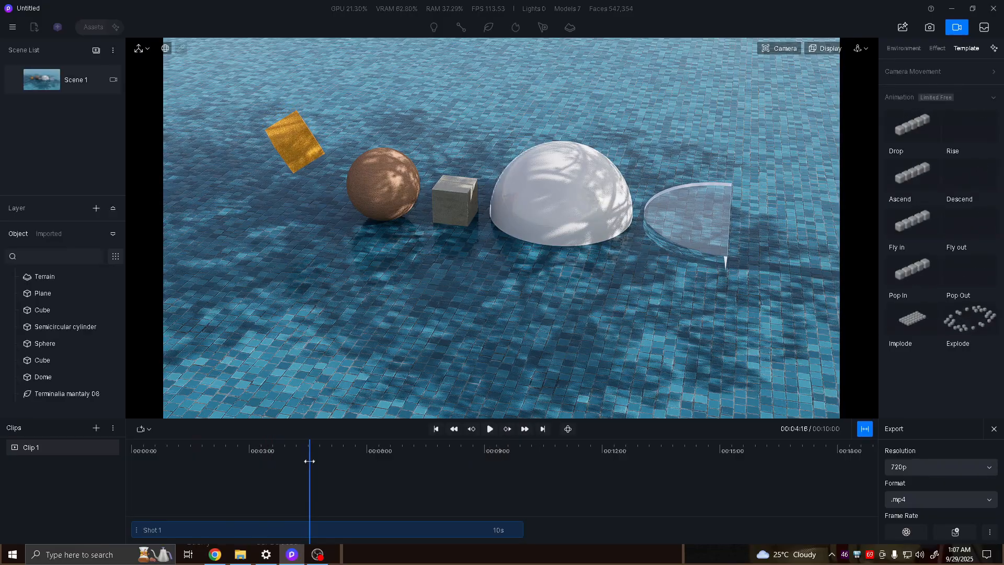
- Rotate the orange cube's start keyframe to Z 170° and move its end keyframe to about 4:24, checking the motion in playback
left_click(31, 447)
left_click(280, 102)
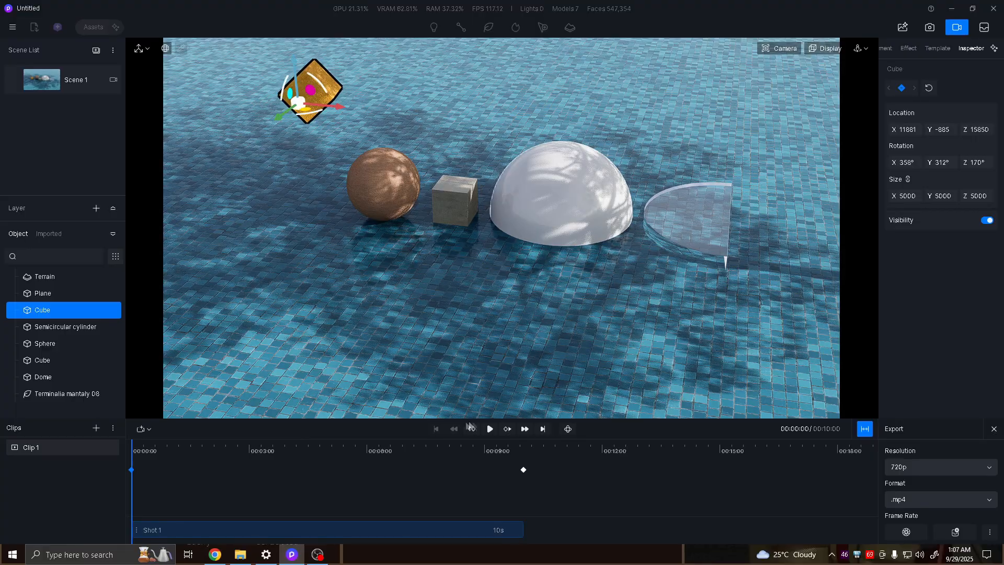
left_click_drag(524, 476, 447, 490)
left_click(491, 432)
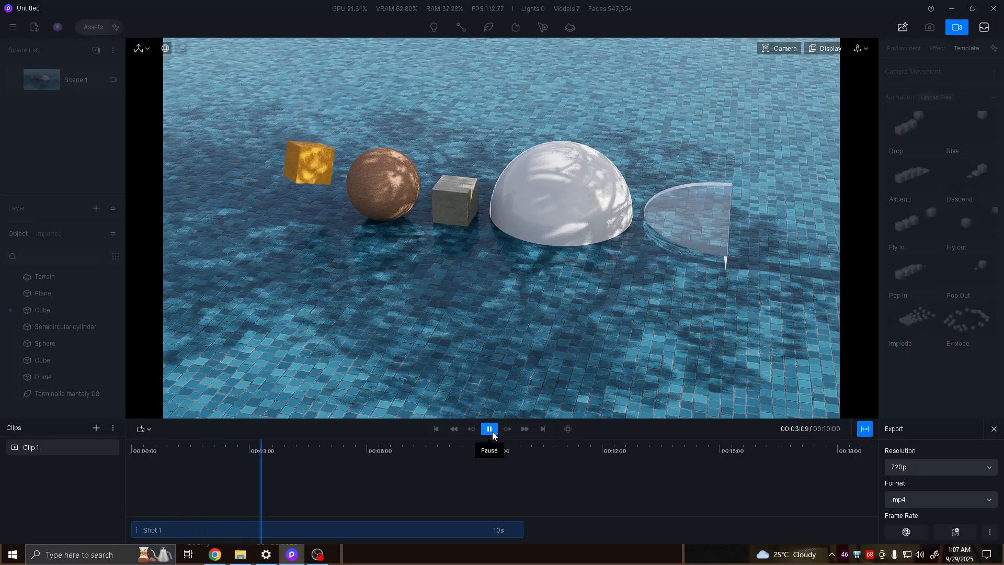
left_click(491, 431)
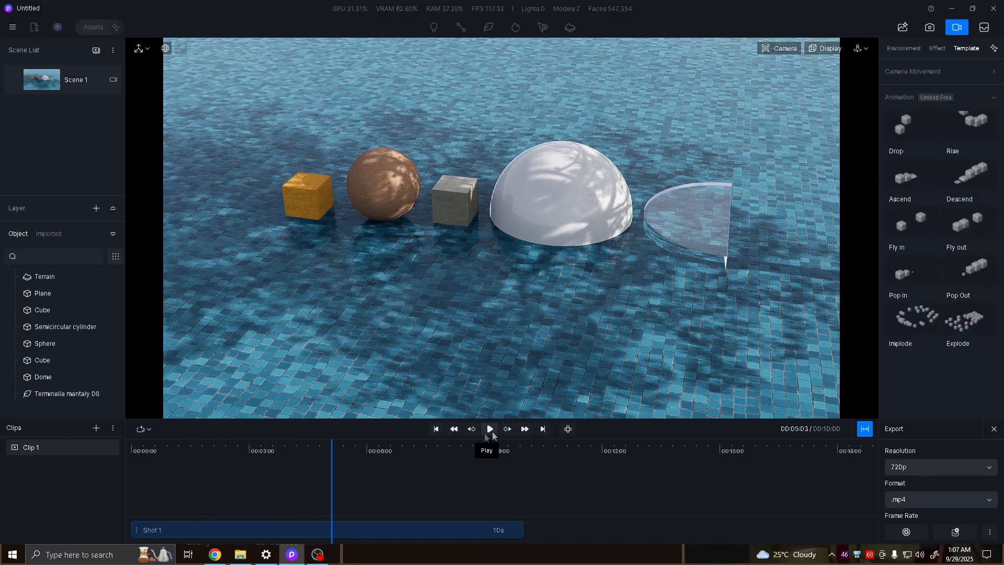
- Replay the orange cube's shortened tumbling fall from the clip's start
left_click_drag(331, 471, 132, 473)
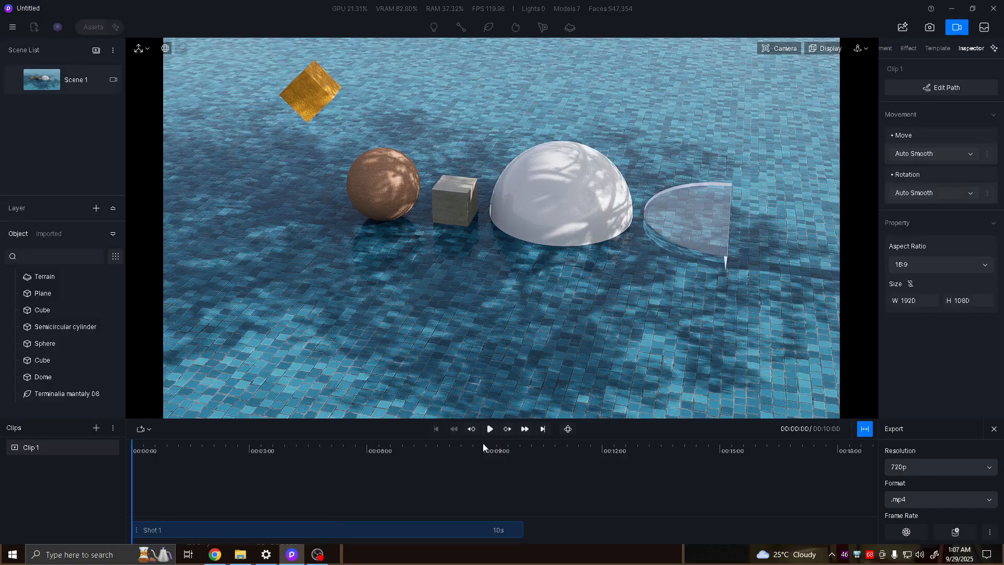
left_click(490, 430)
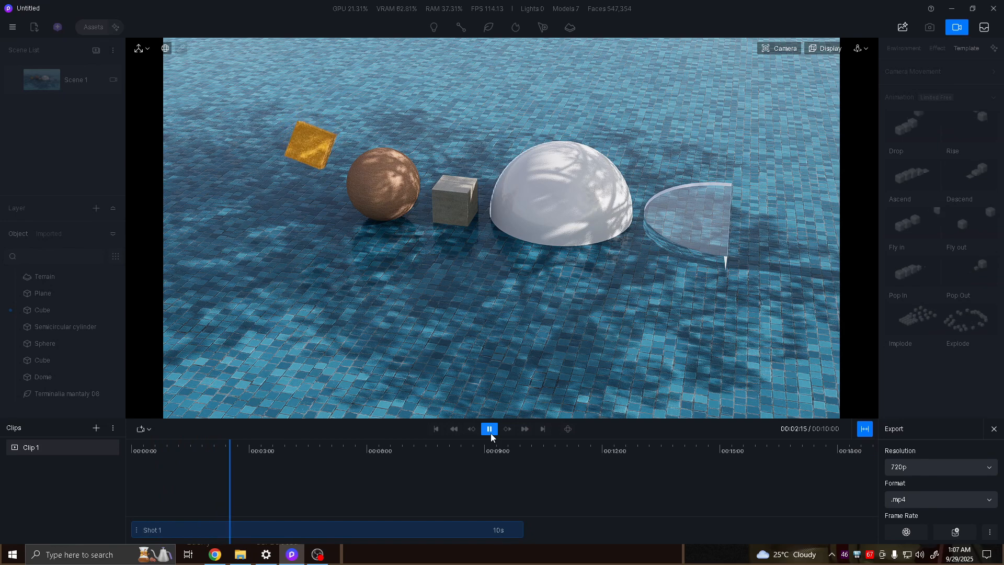
left_click(490, 433)
- Keyframe the grey cube unrotated at the clip's start and rotated to Z 140° at the 10-second mark
left_click(389, 199)
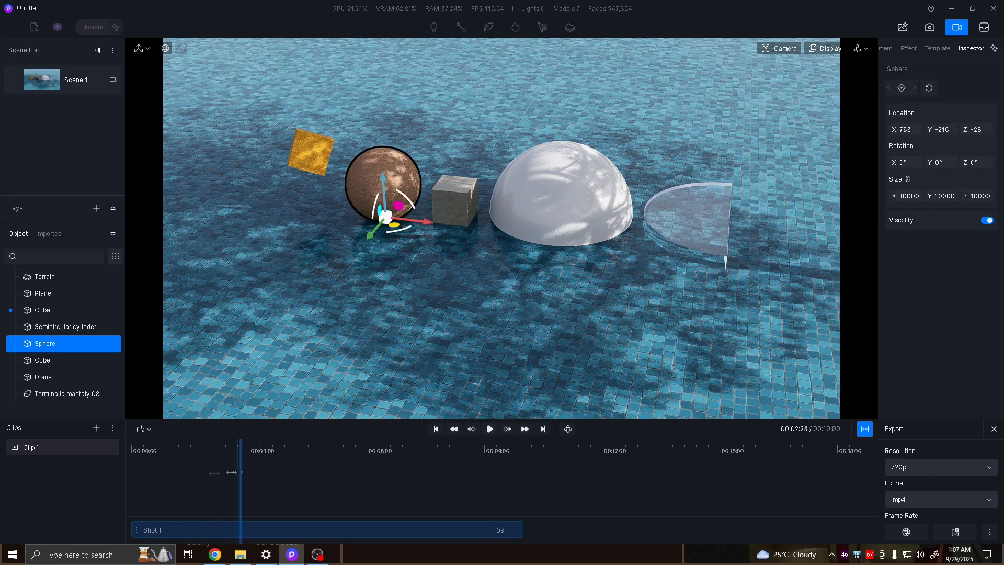
left_click_drag(240, 471, 133, 471)
left_click(457, 203)
left_click(723, 226)
left_click(461, 204)
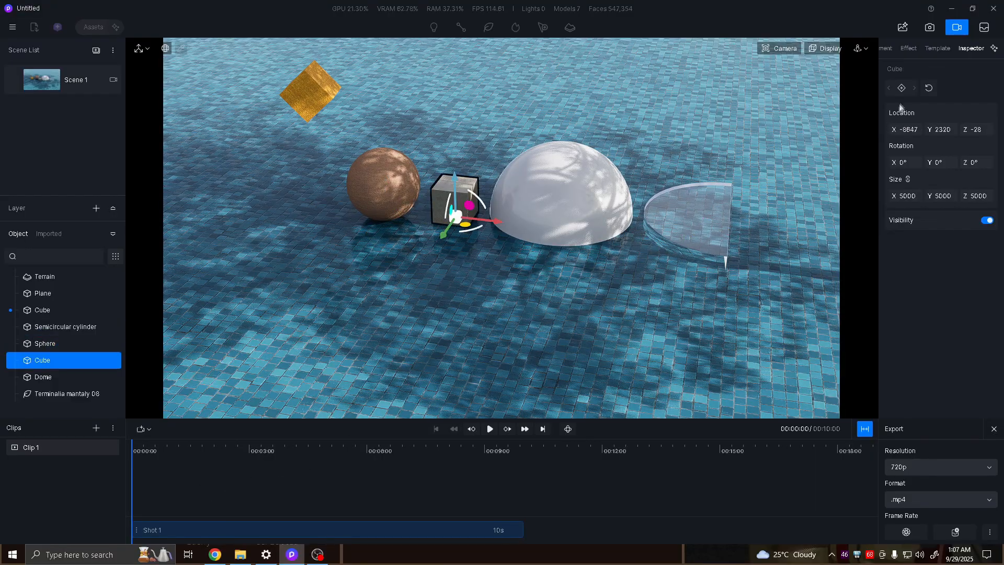
left_click_drag(179, 488, 548, 491)
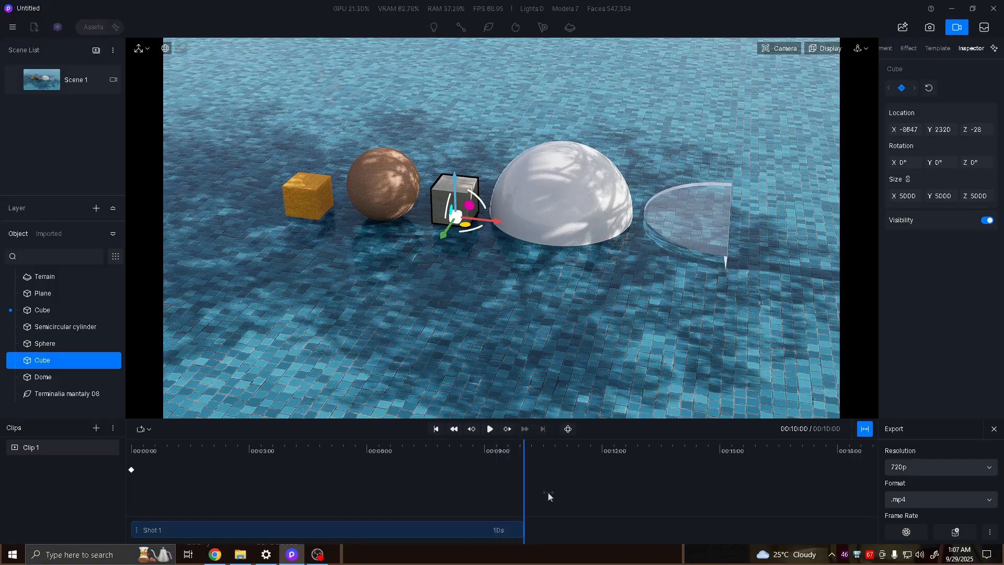
left_click_drag(464, 225, 428, 220)
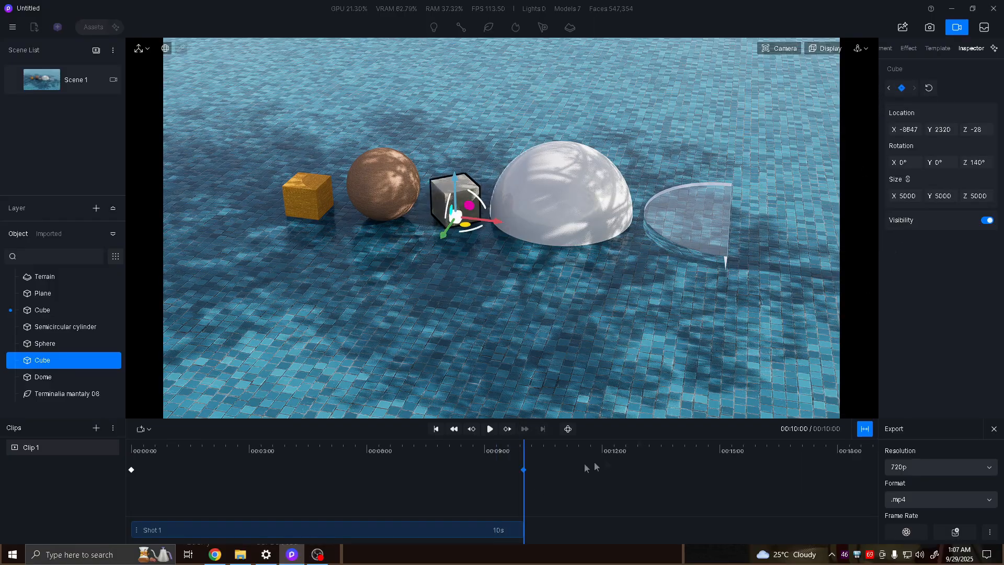
- Play both cubes' animations from the clip's start and stop with the grey cube selected
left_click_drag(505, 482, 106, 501)
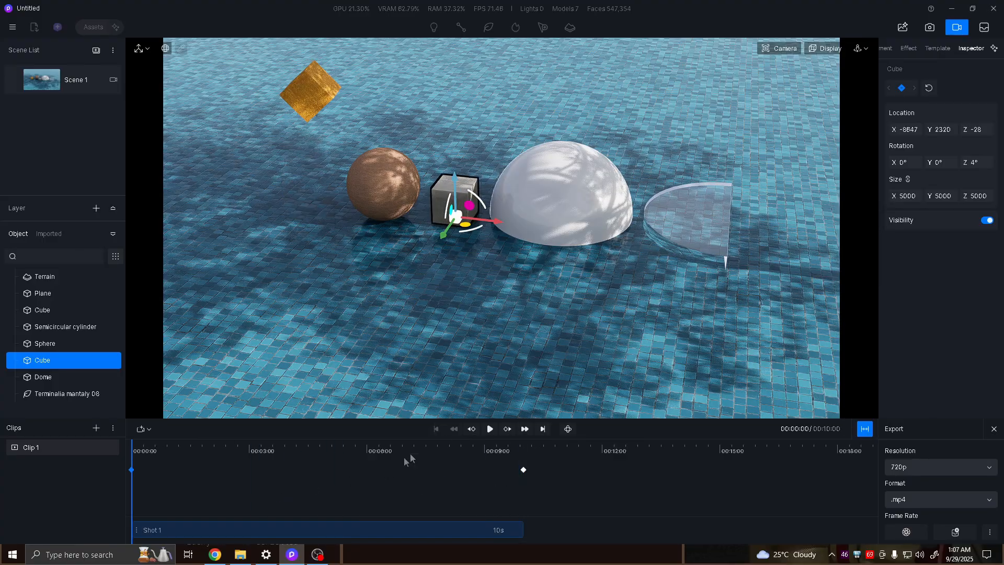
left_click(490, 428)
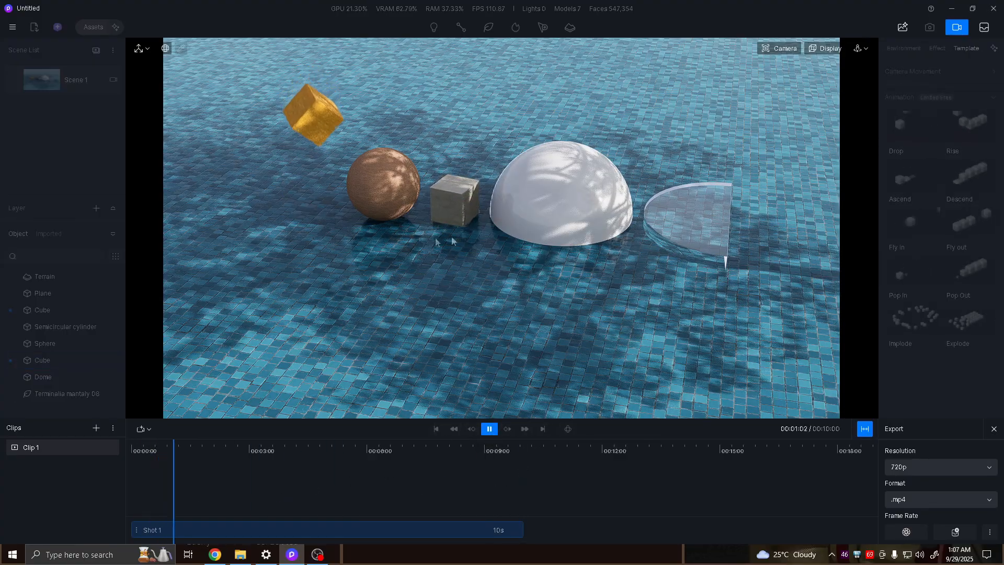
left_click(463, 204)
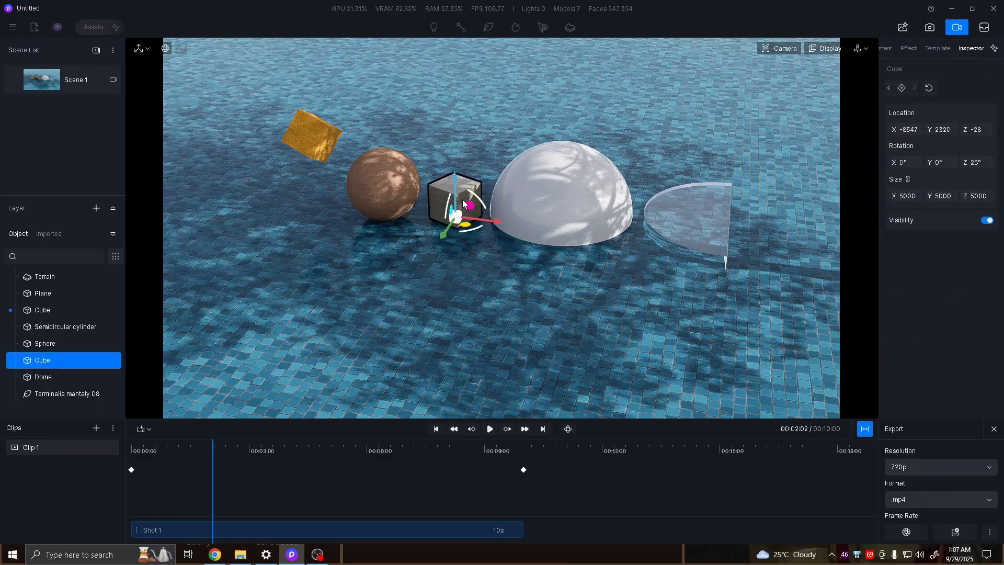
- Scale the orange cube uniformly to 28045 at its start keyframe and play the shrinking fall
left_click(310, 141)
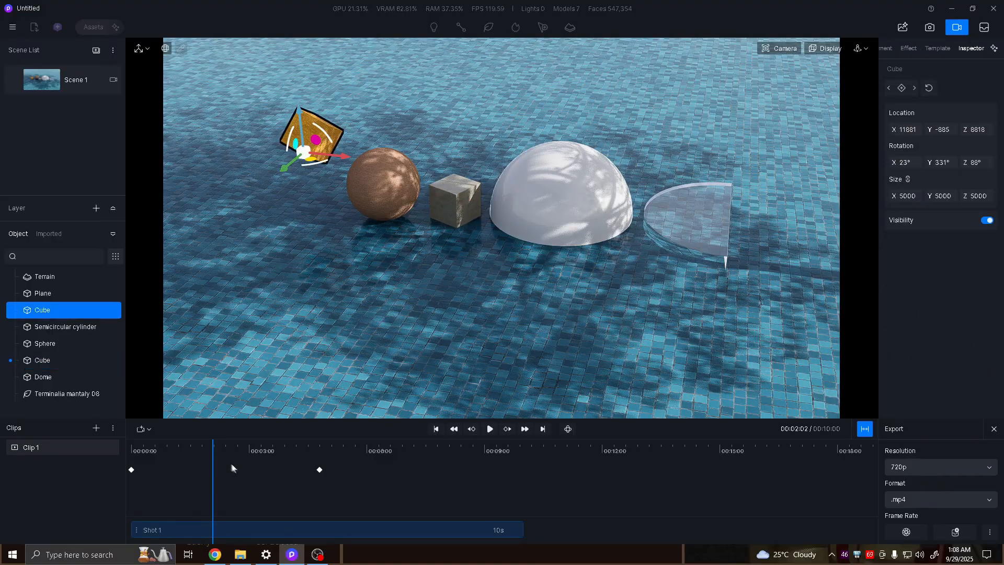
left_click_drag(213, 459, 131, 480)
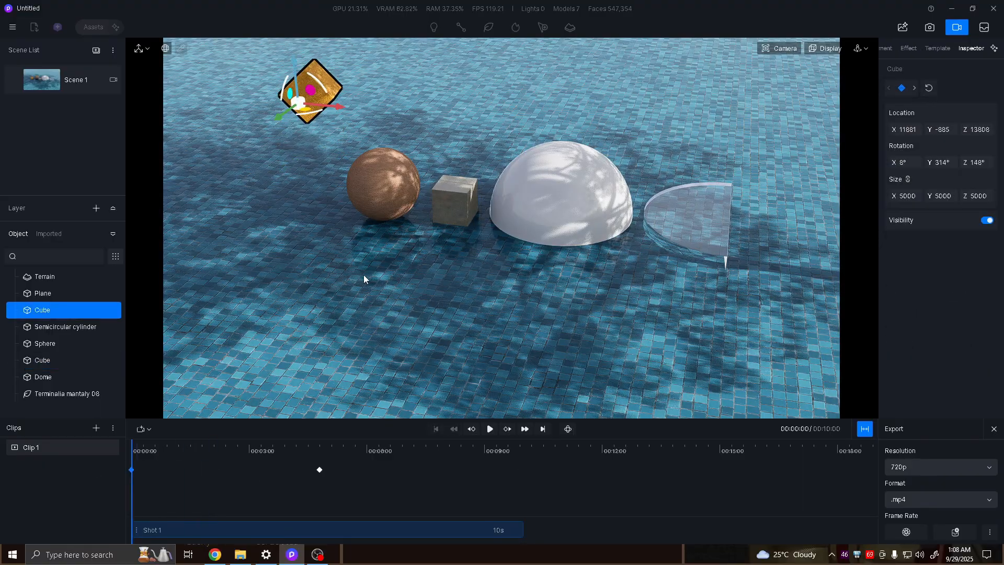
left_click_drag(326, 76, 358, 63)
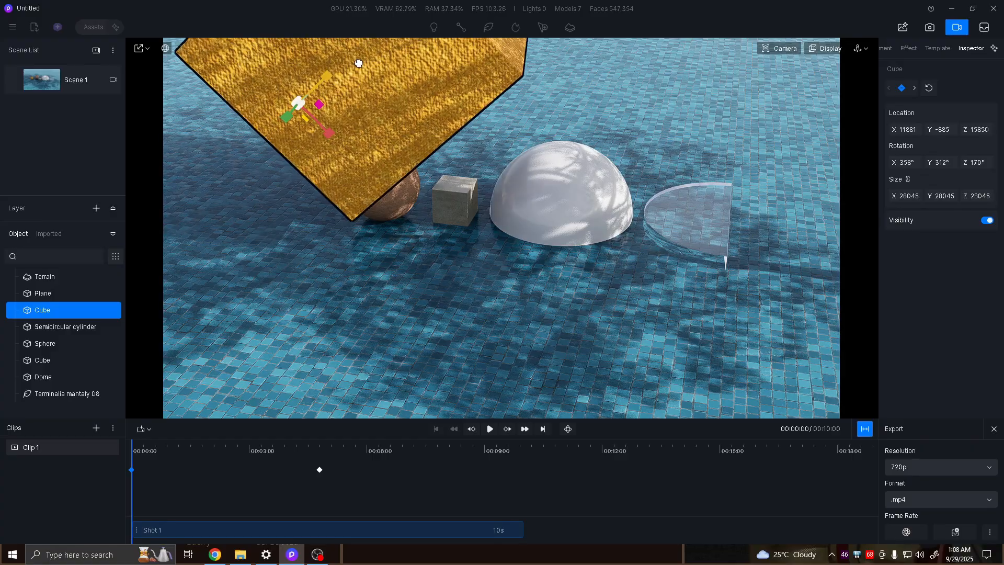
left_click(490, 429)
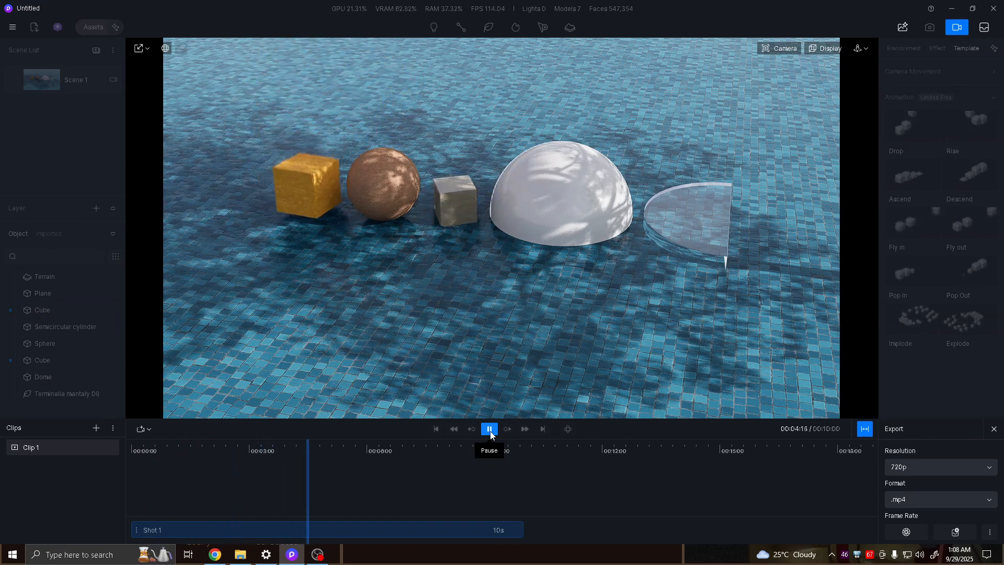
left_click(490, 428)
- At the orange cube's end keyframe, unlink the size axes and stretch the cube to 45349 along X only
left_click(305, 215)
left_click_drag(311, 487, 319, 487)
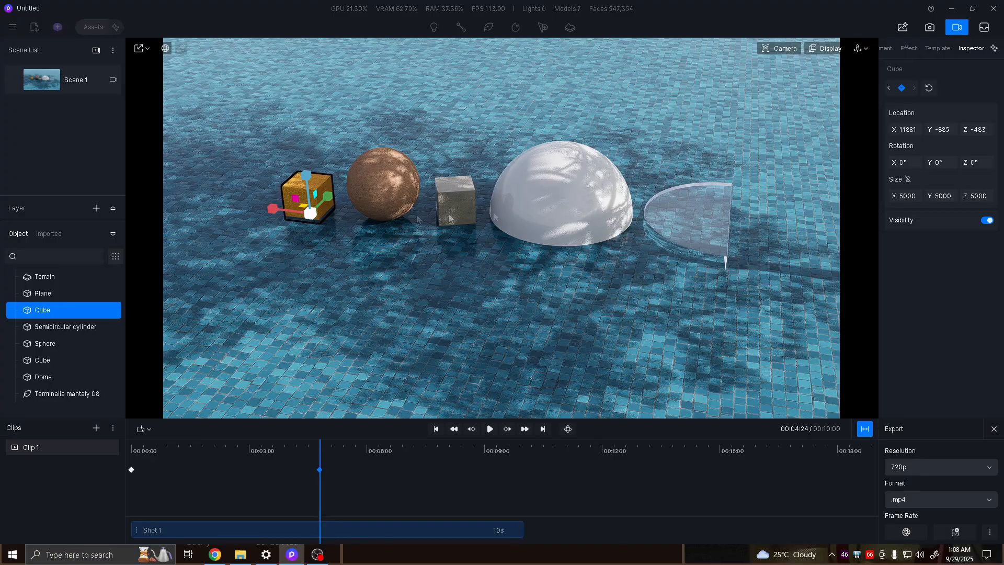
left_click_drag(274, 212, 327, 246)
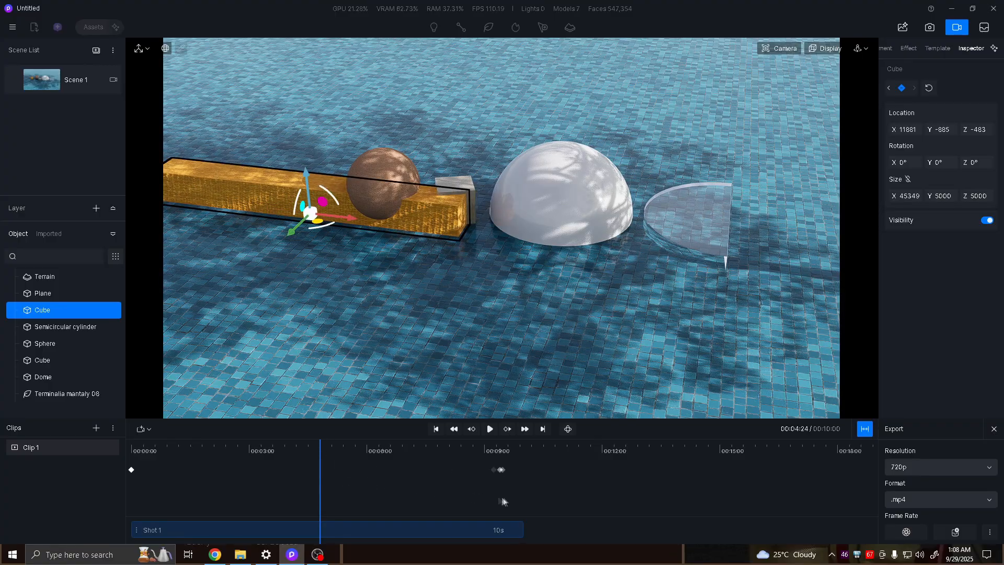
- Move the orange cube's end keyframe to 09:19 and delete the cube's start and end keyframes
left_click_drag(493, 501, 509, 499)
left_click_drag(321, 472, 570, 484)
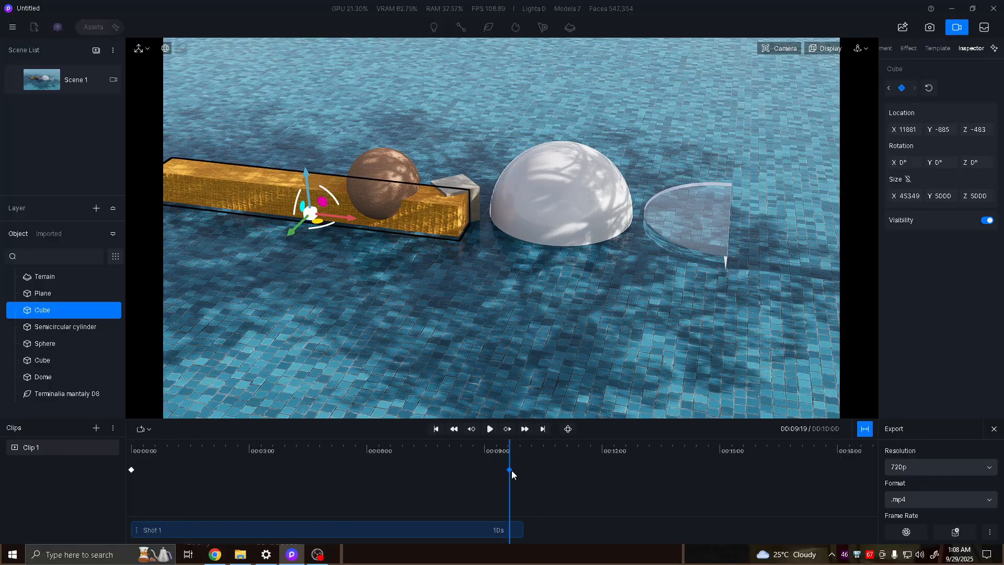
left_click(130, 469)
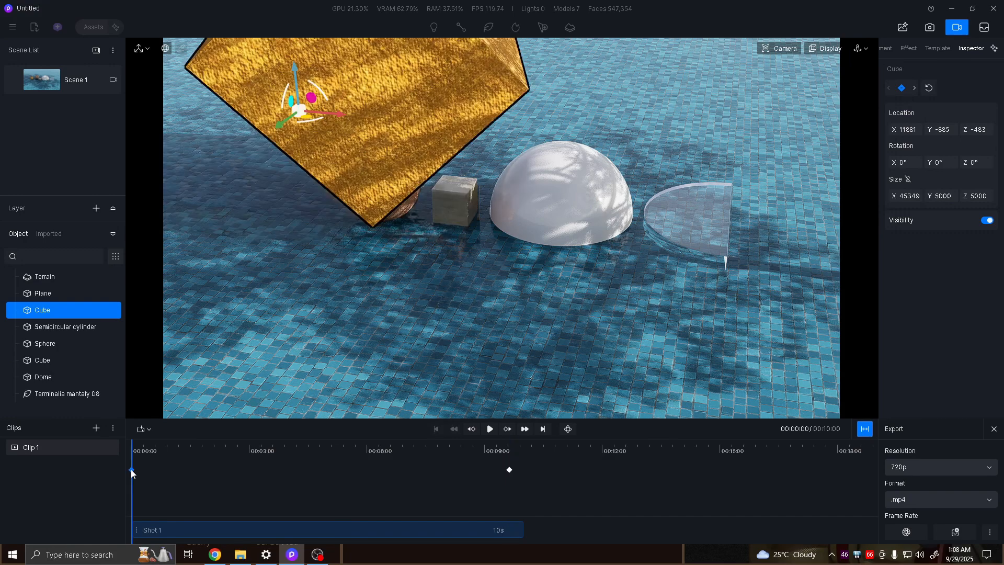
left_click(509, 471)
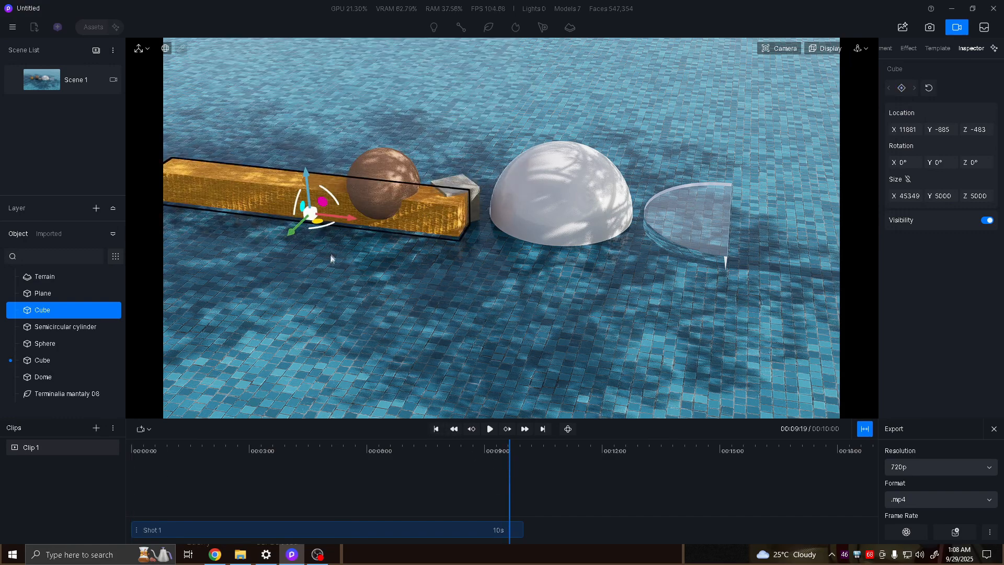
- Shrink the orange cube along X to 5913 with the scale gizmo and deselect everything
key("space")
left_click_drag(272, 209, 317, 230)
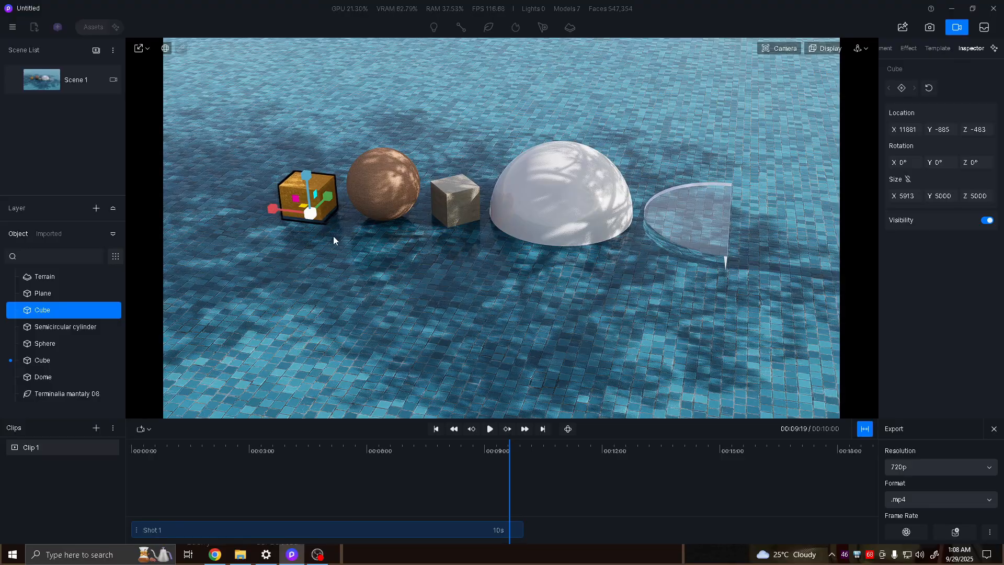
left_click(368, 254)
key("space")
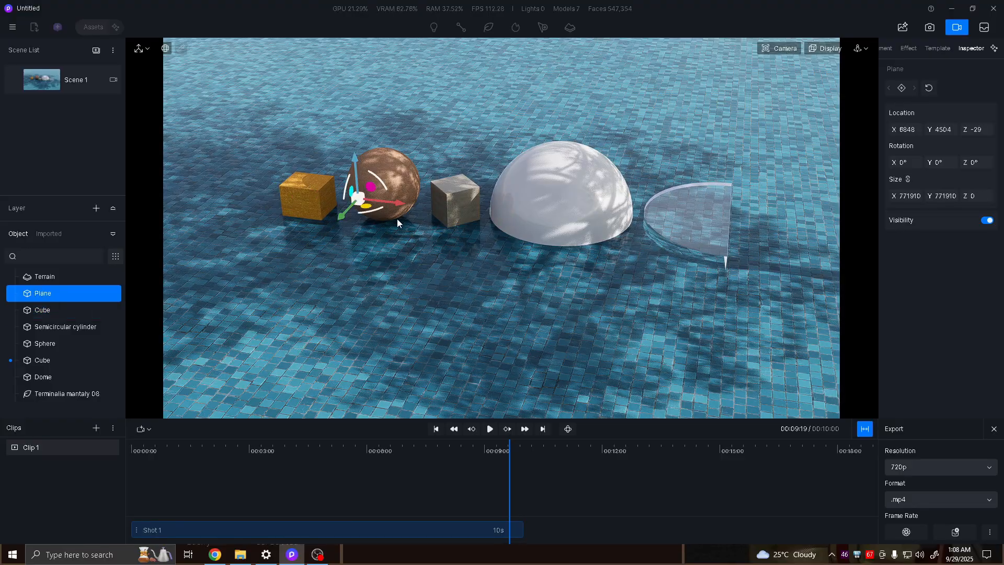
key("Escape")
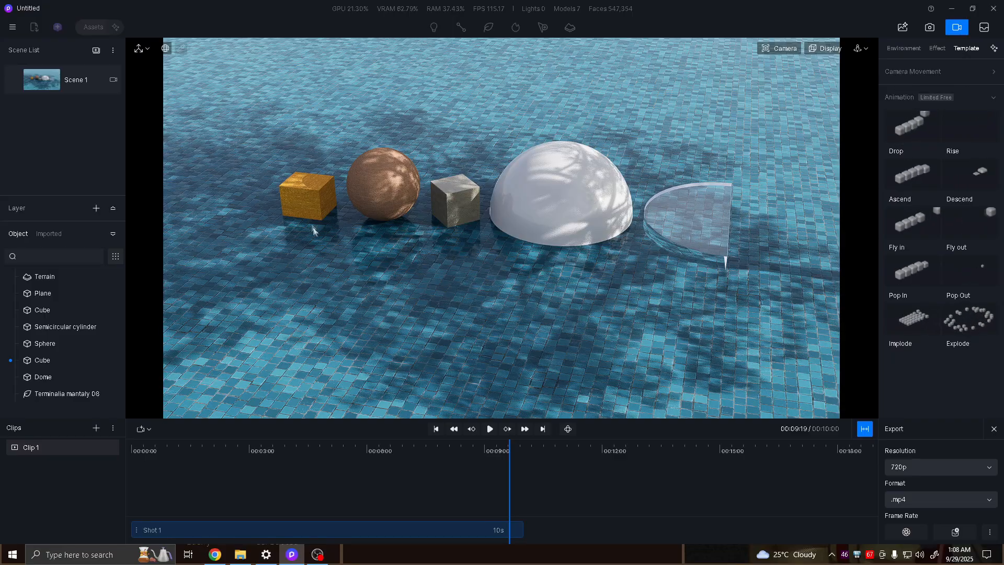
- Scrub the clip back to its start to check the orange cube's motion without keyframes
left_click(297, 195)
left_click(447, 314)
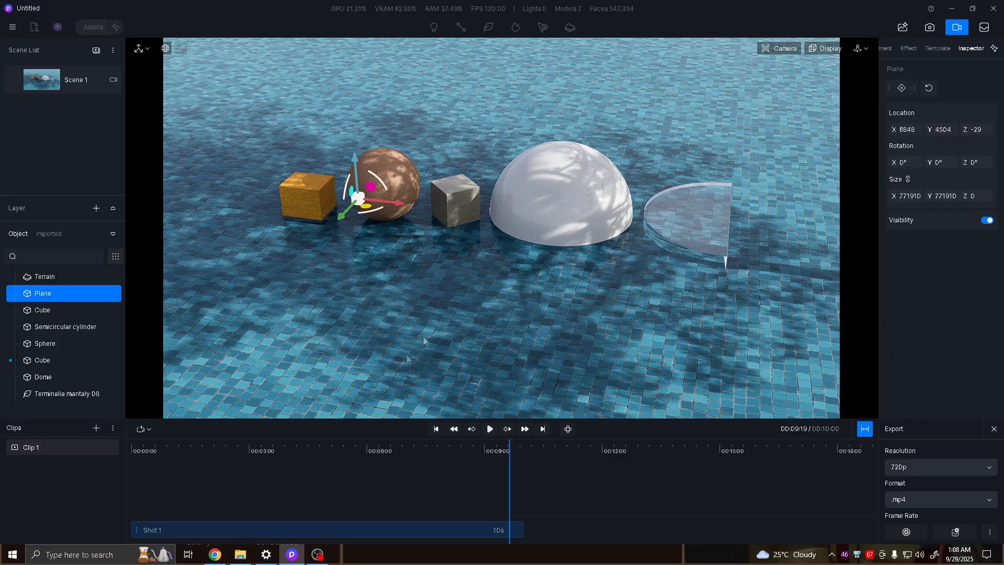
key("Escape")
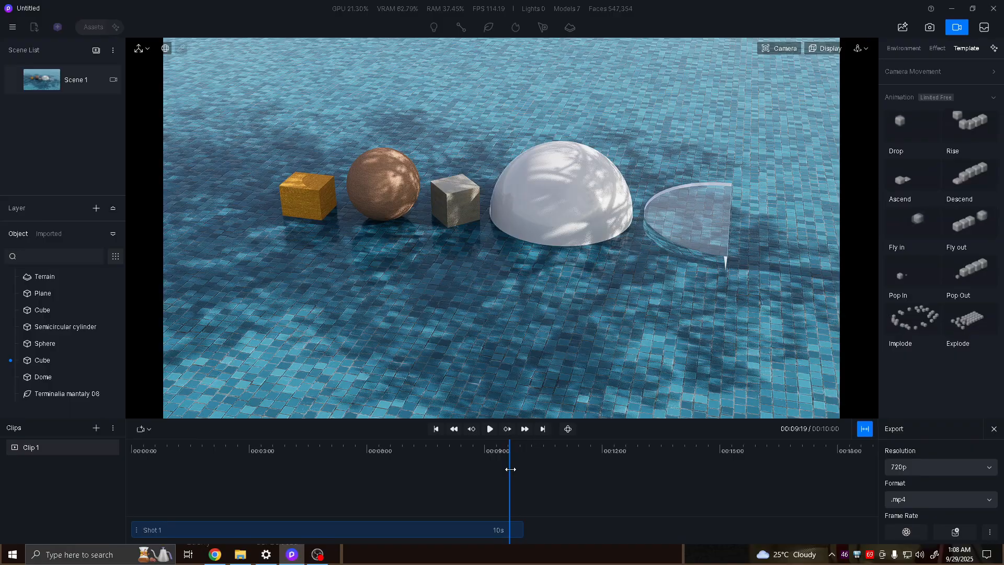
left_click_drag(512, 469, 96, 466)
left_click(306, 189)
left_click(657, 314)
- Add a Drop animation at 03:14 to the orange cube, sphere, grey cube, dome and semicircular cylinder, and play it
left_click(267, 475)
left_click(220, 470)
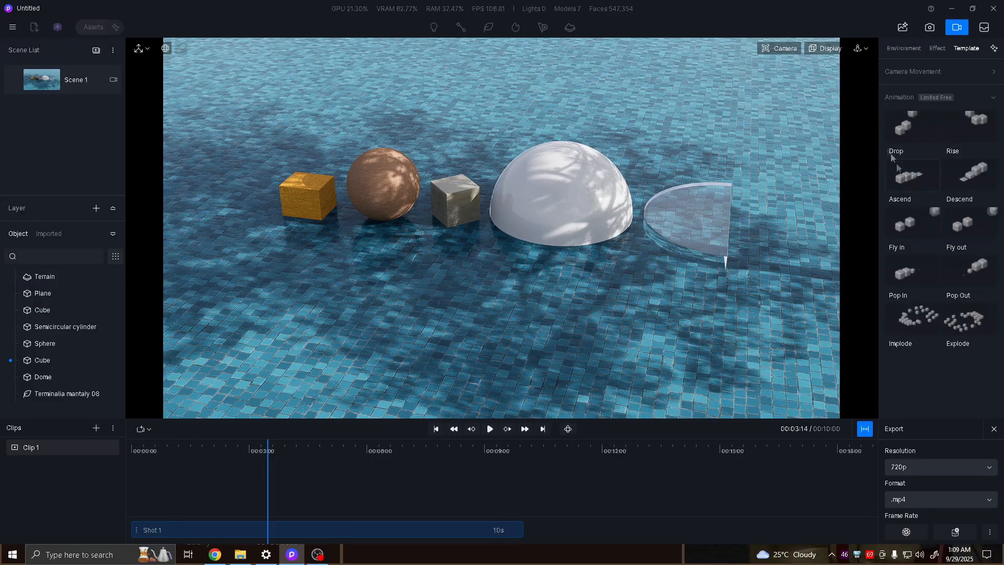
left_click(908, 127)
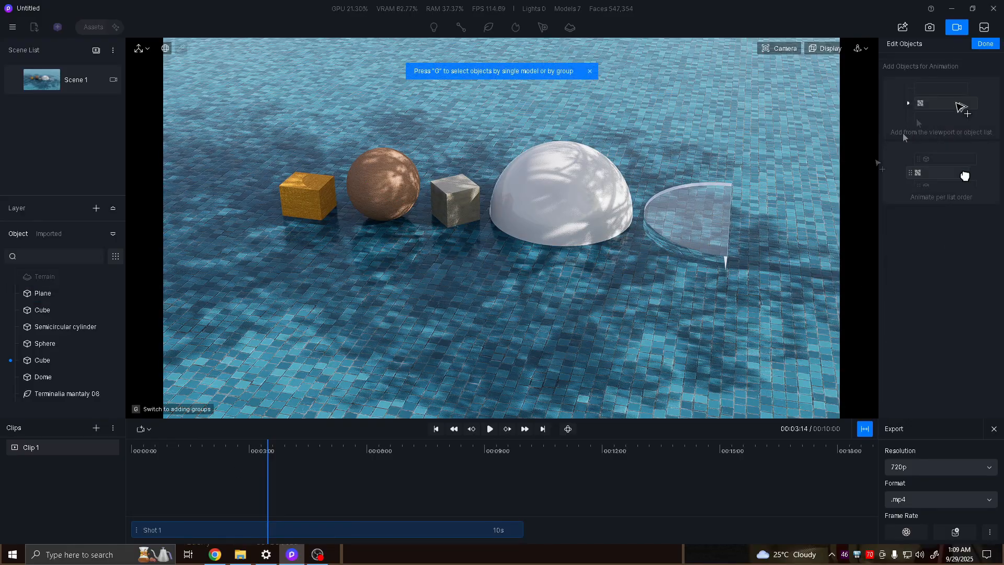
left_click(314, 193)
left_click(381, 186)
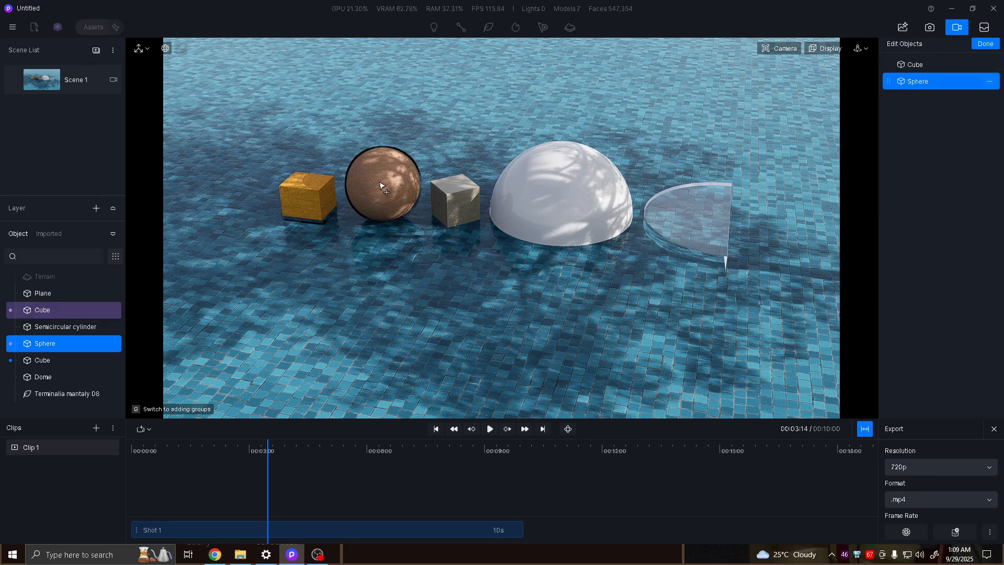
left_click(456, 200)
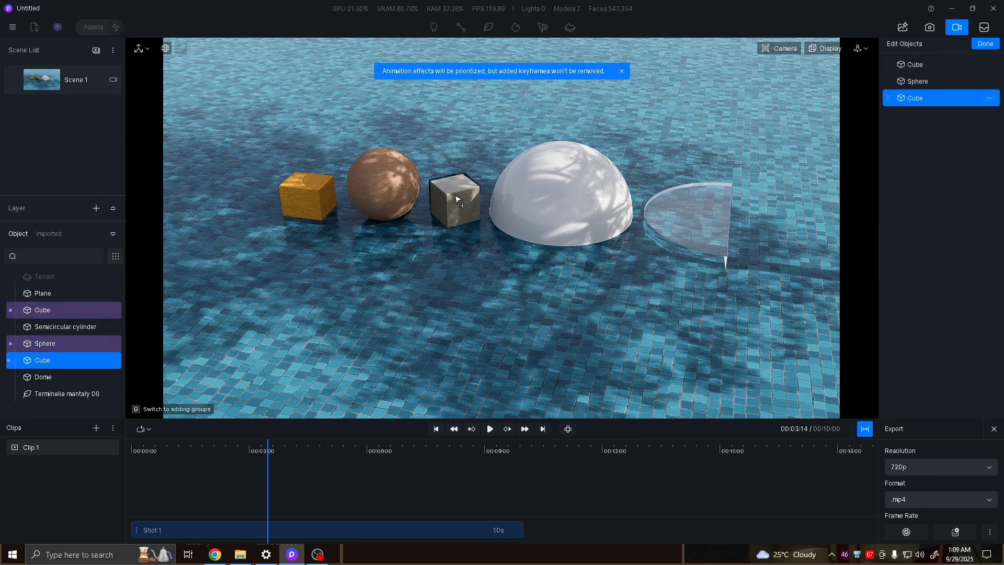
left_click(568, 209)
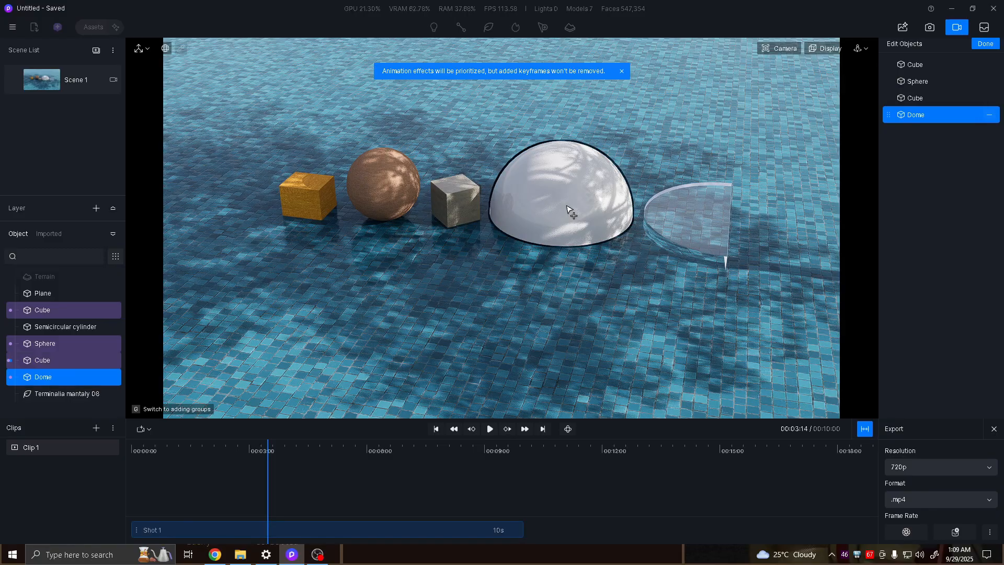
left_click(687, 222)
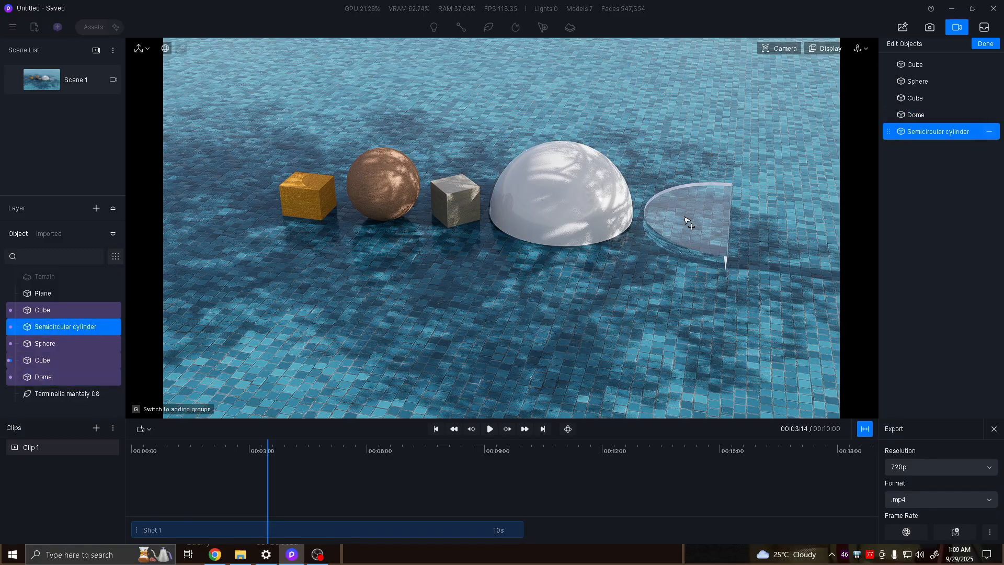
left_click(986, 45)
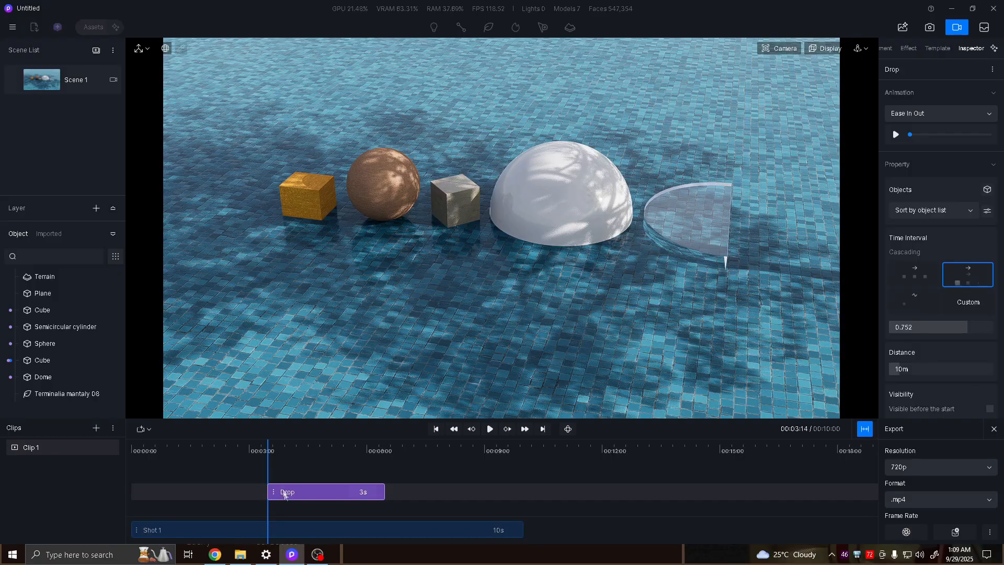
left_click(491, 429)
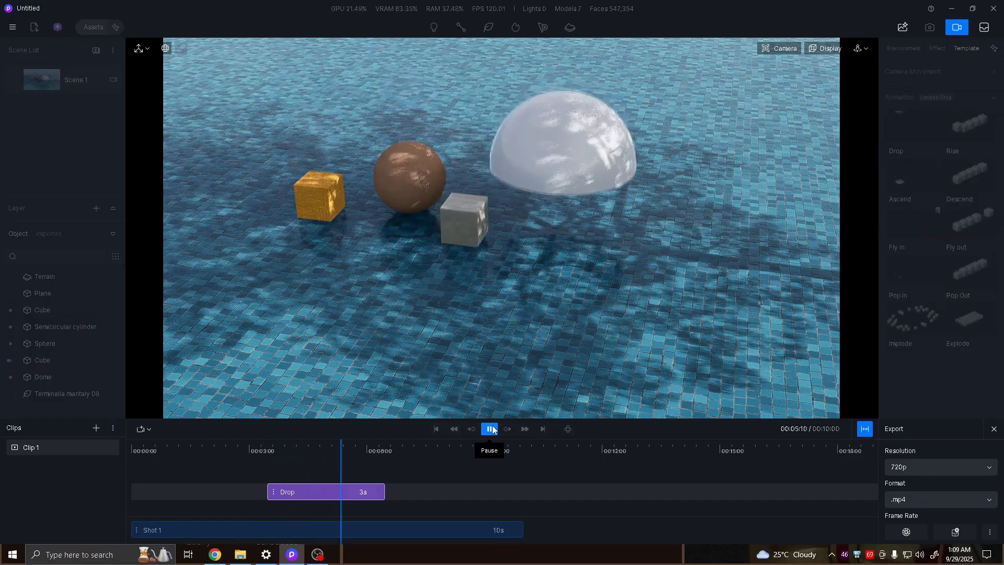
left_click_drag(374, 462, 299, 463)
- Set the Drop animation's duration to 5 s and move its block to the clip's start
left_click(371, 498)
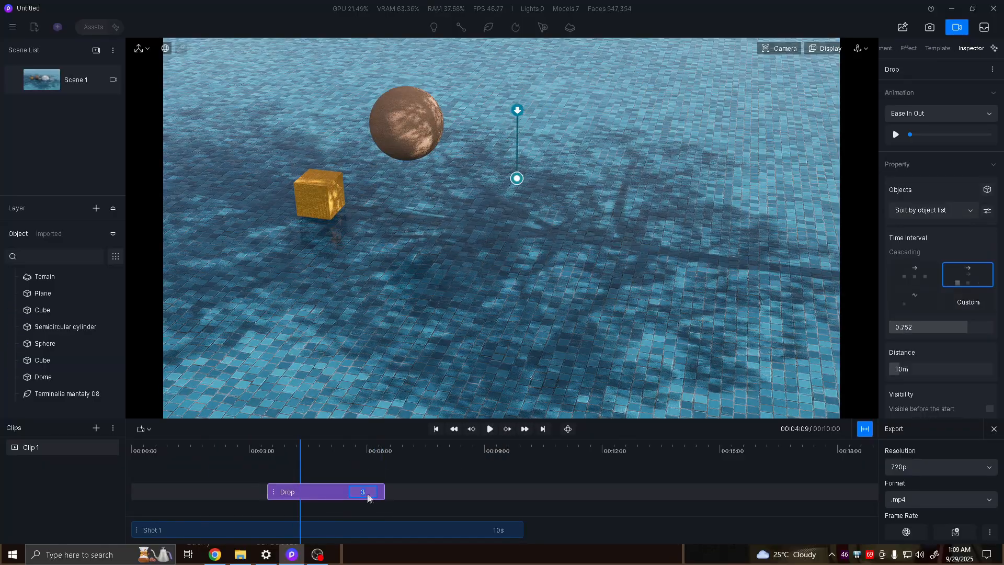
type("5")
key("Return")
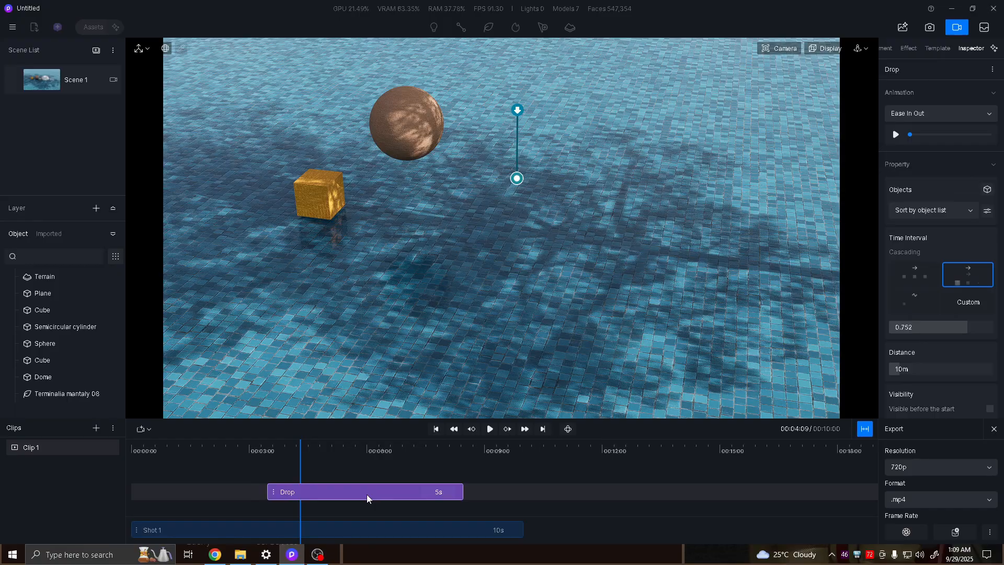
left_click_drag(296, 485, 159, 493)
- Play the lengthened Drop animation from the clip's start and pause it
left_click_drag(299, 454, 6, 479)
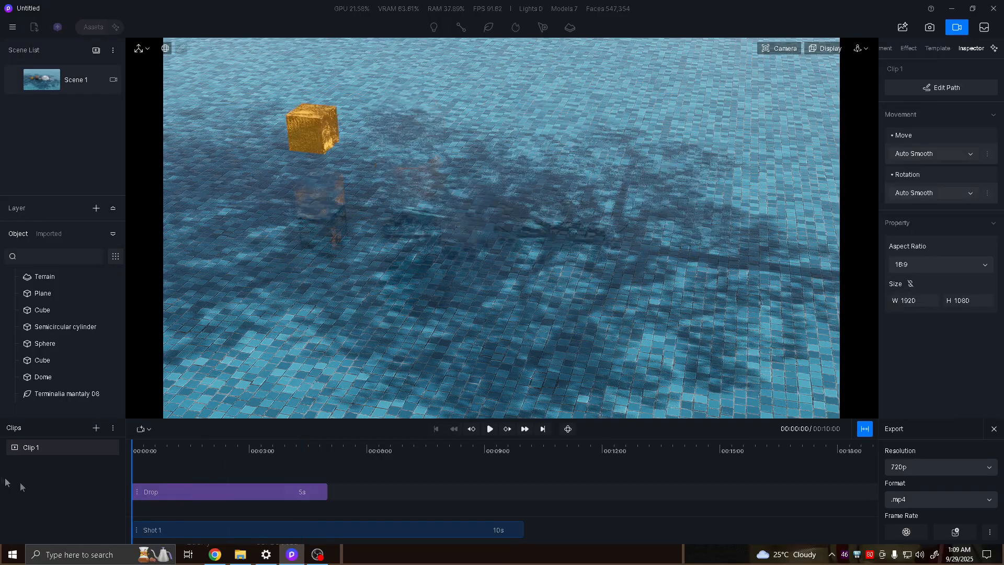
left_click(490, 429)
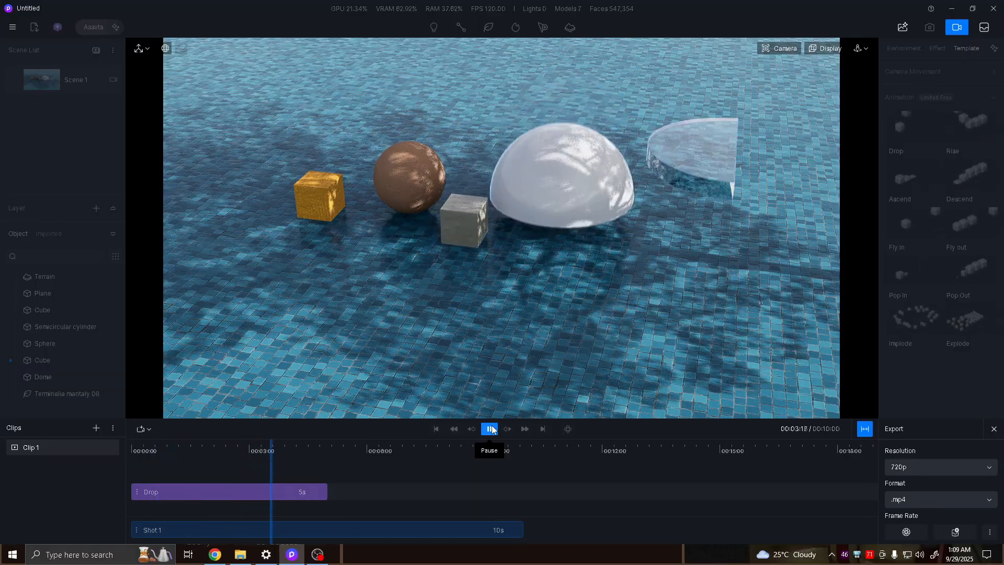
left_click(492, 430)
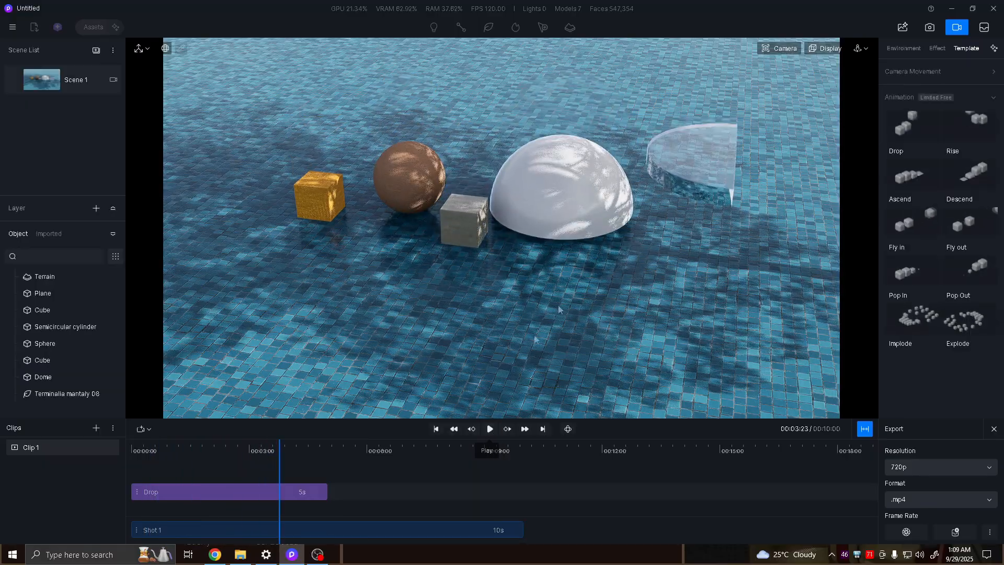
- Set the Drop animation's easing to Linear and play it from the clip's start
left_click(213, 491)
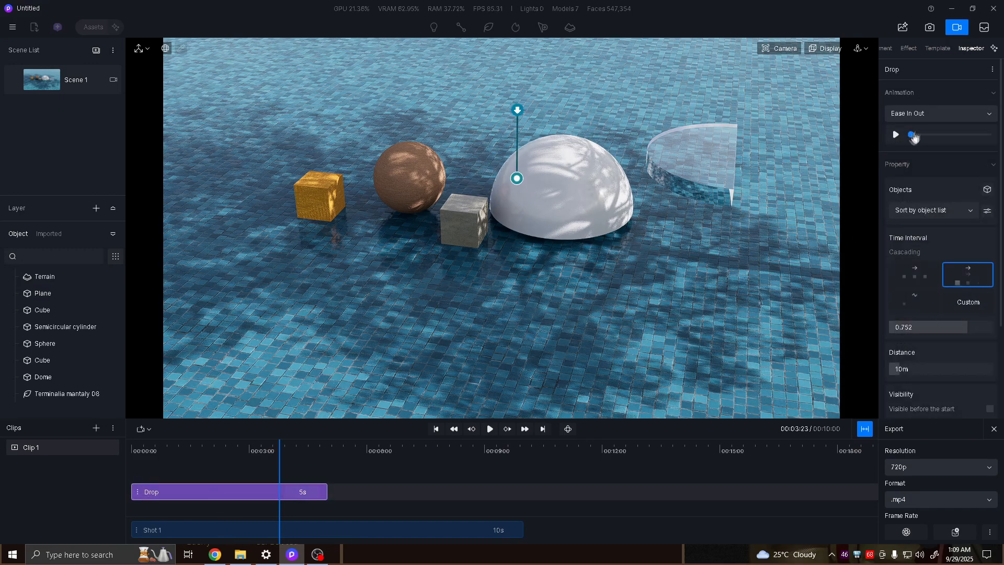
left_click(922, 115)
left_click(922, 127)
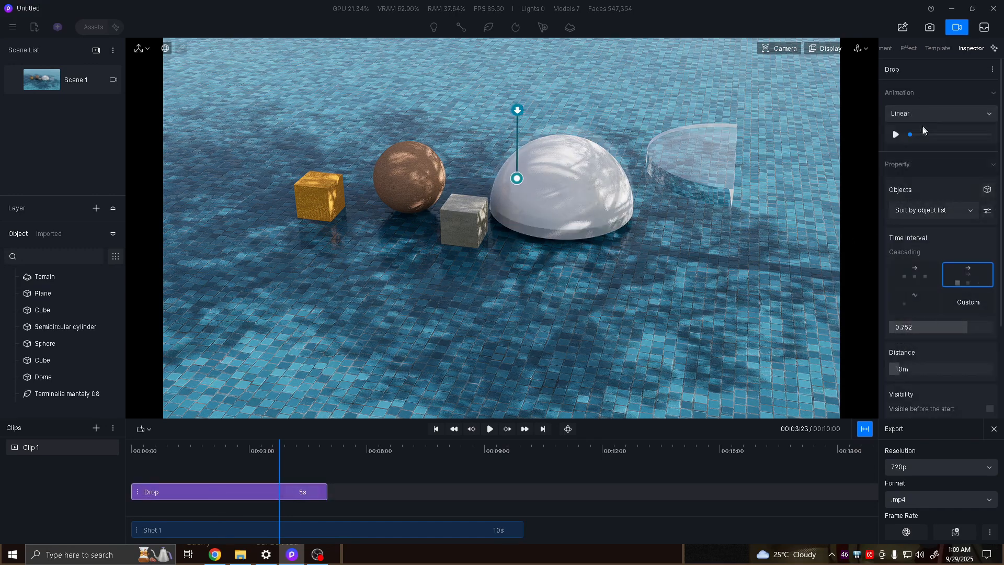
left_click_drag(281, 454, 131, 454)
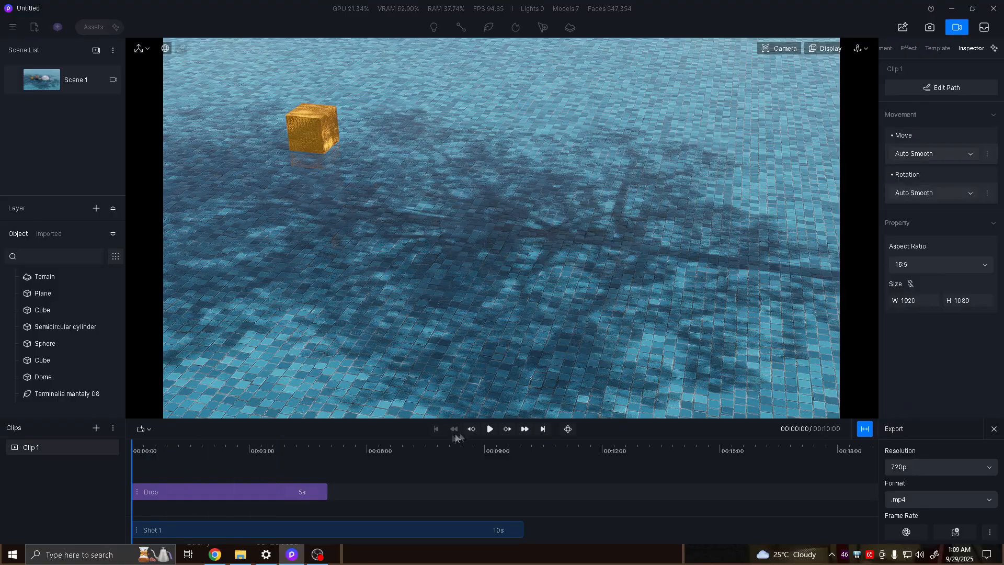
left_click(488, 429)
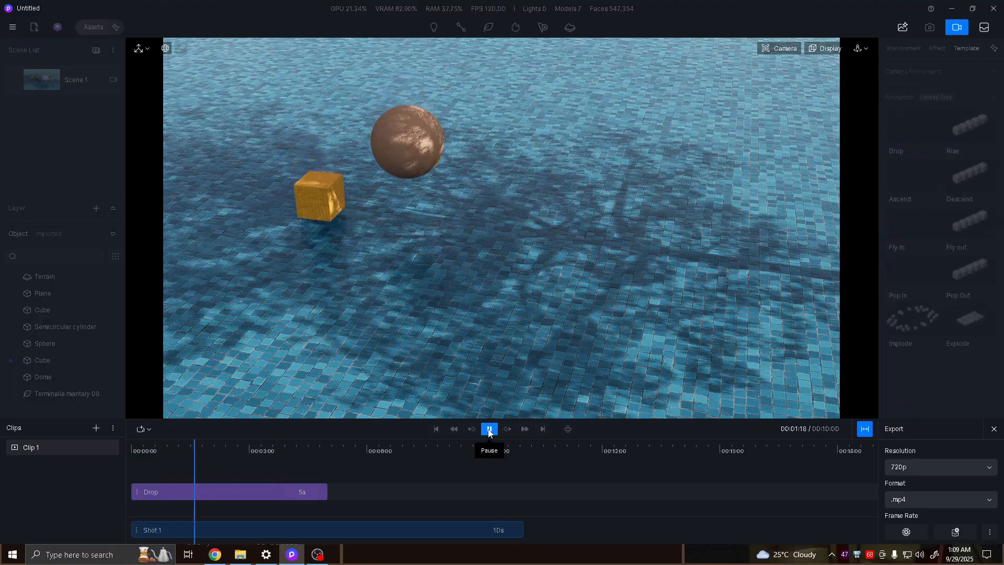
left_click(489, 429)
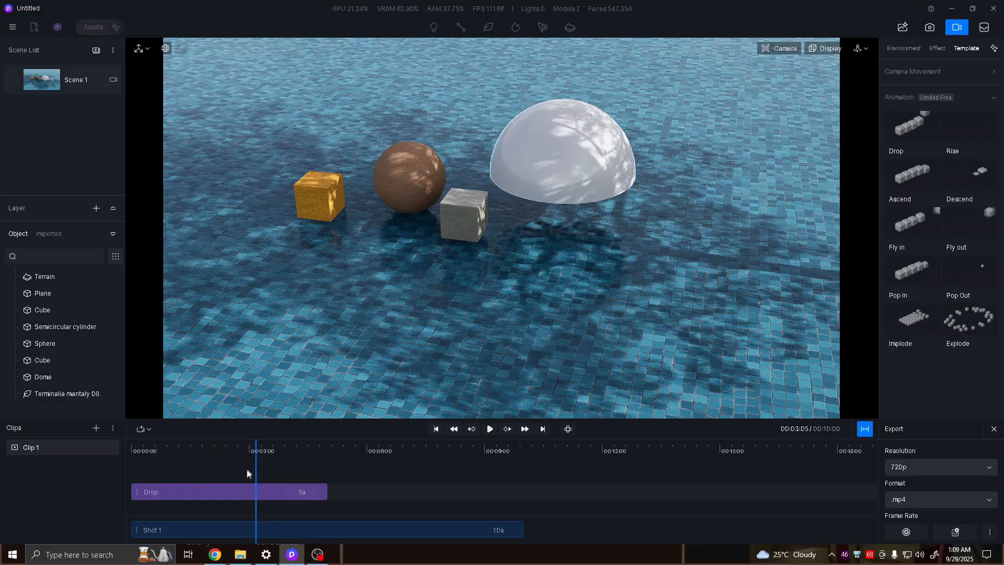
- Change the Drop animation's easing to Speed In out and play it from the clip's start
left_click(238, 488)
left_click(897, 114)
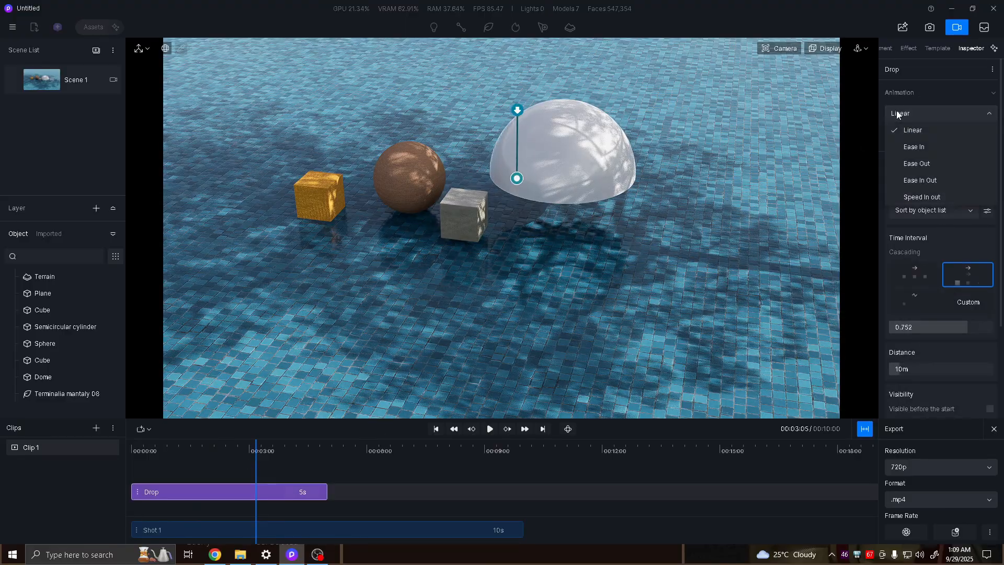
left_click(910, 197)
left_click(266, 465)
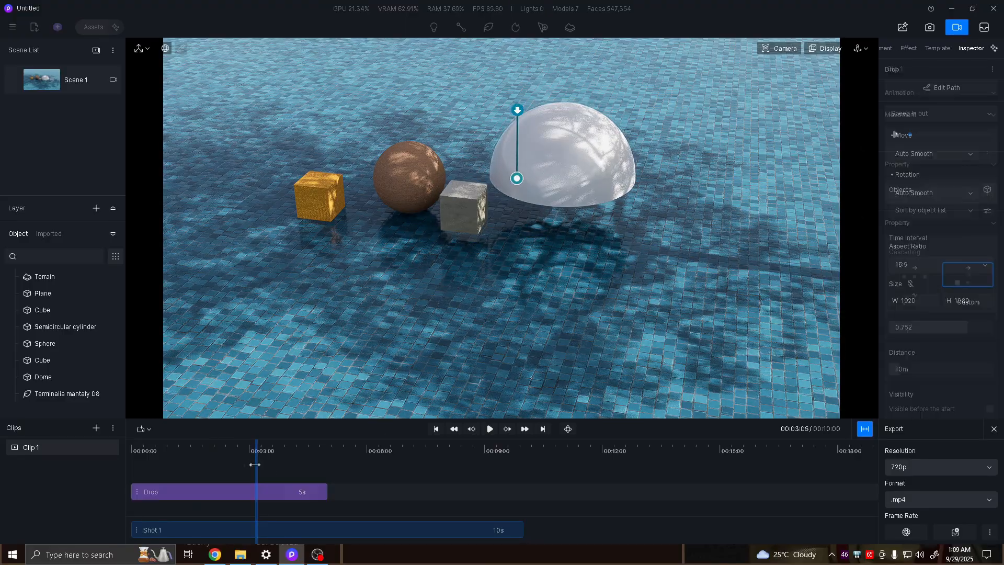
left_click(436, 429)
left_click(494, 429)
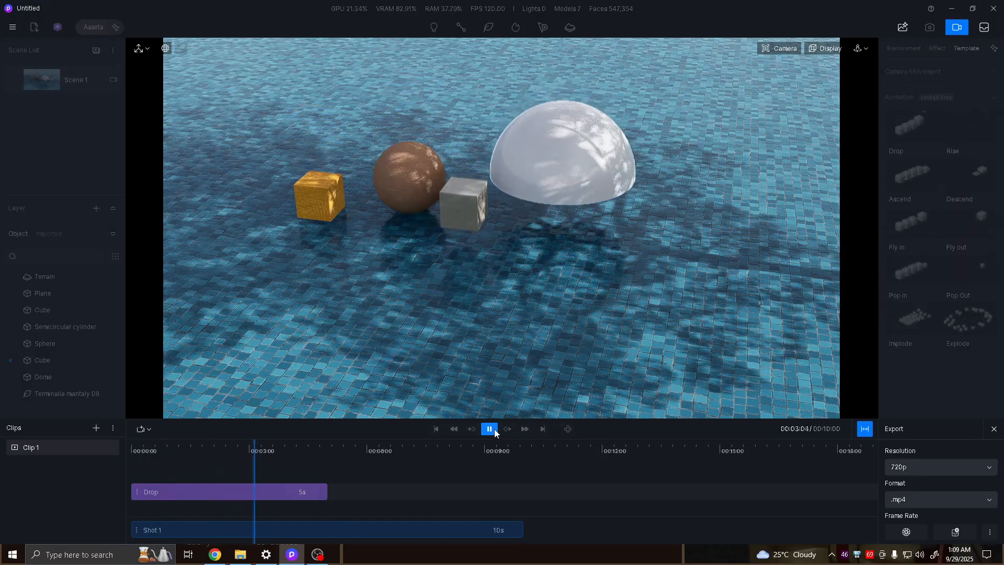
left_click(494, 428)
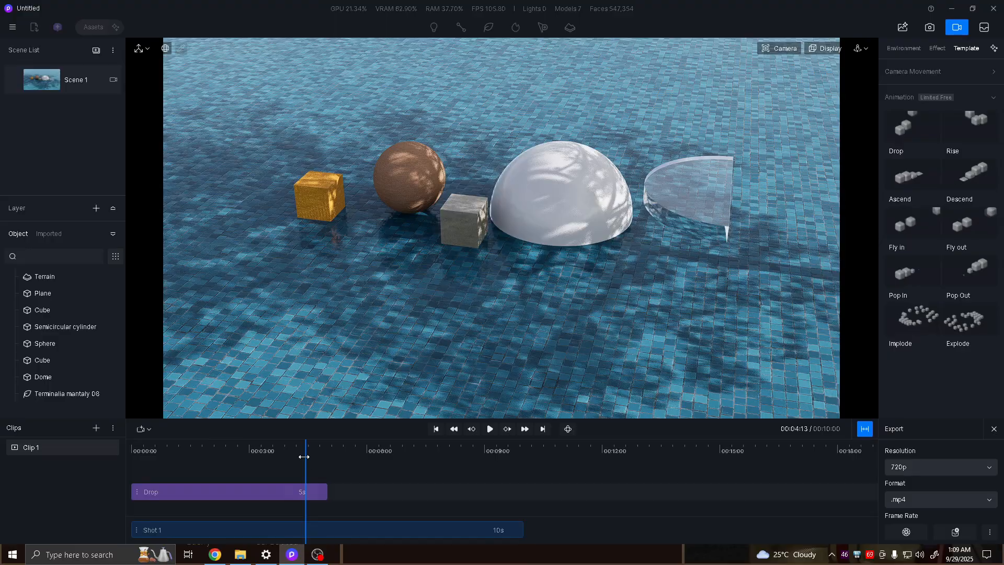
- Switch the Drop animation's easing to Ease In Out and play it from the clip's start
left_click(148, 489)
left_click(925, 115)
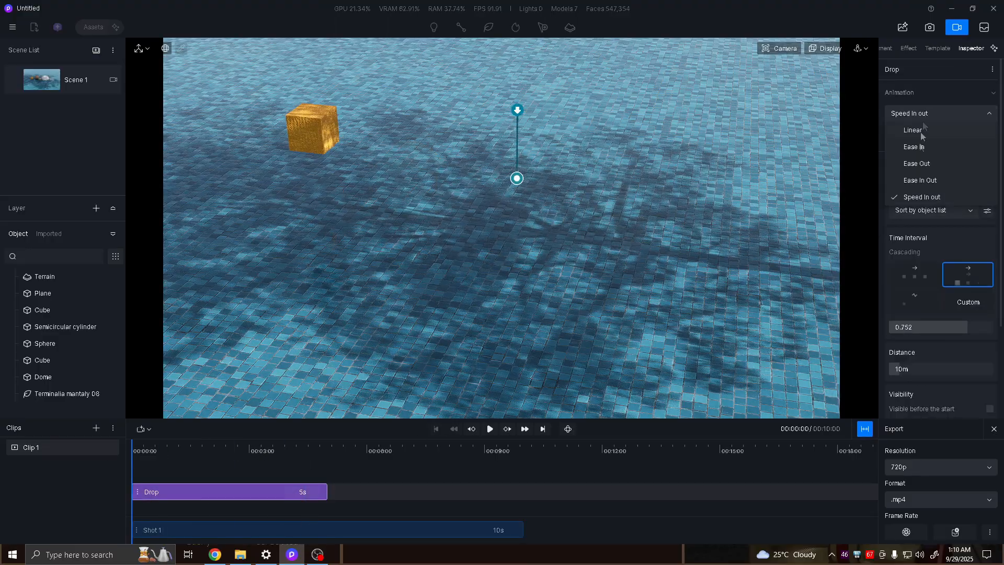
left_click(923, 181)
left_click(489, 429)
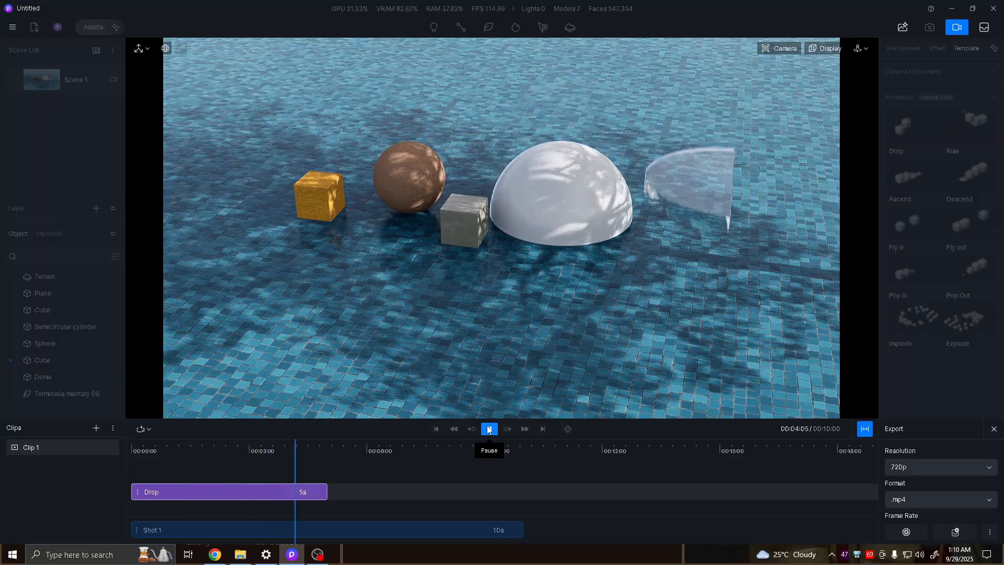
left_click(489, 429)
- Set the Drop animation's easing to Ease Out and return the playhead to the clip's start
left_click(150, 464)
left_click(192, 491)
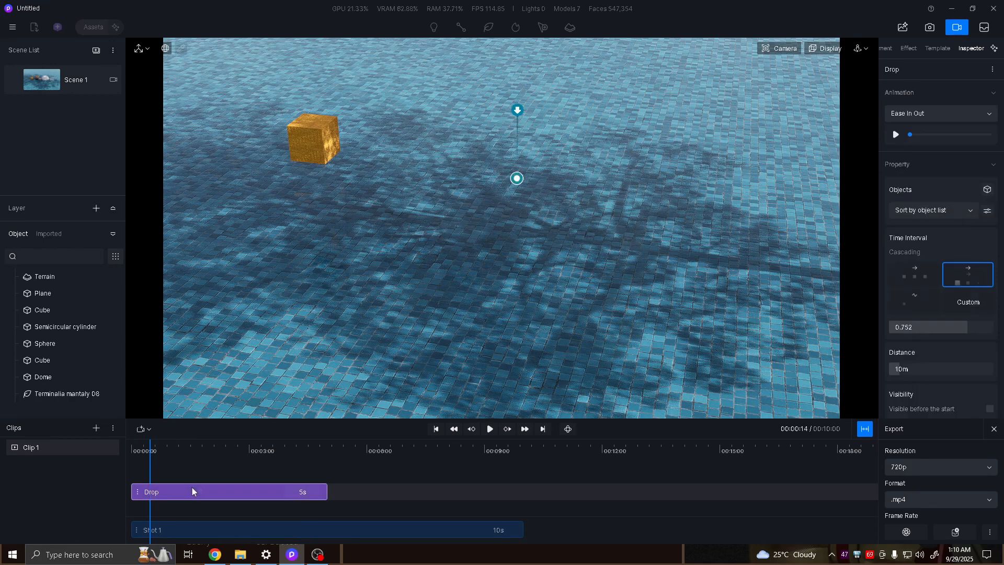
left_click(907, 114)
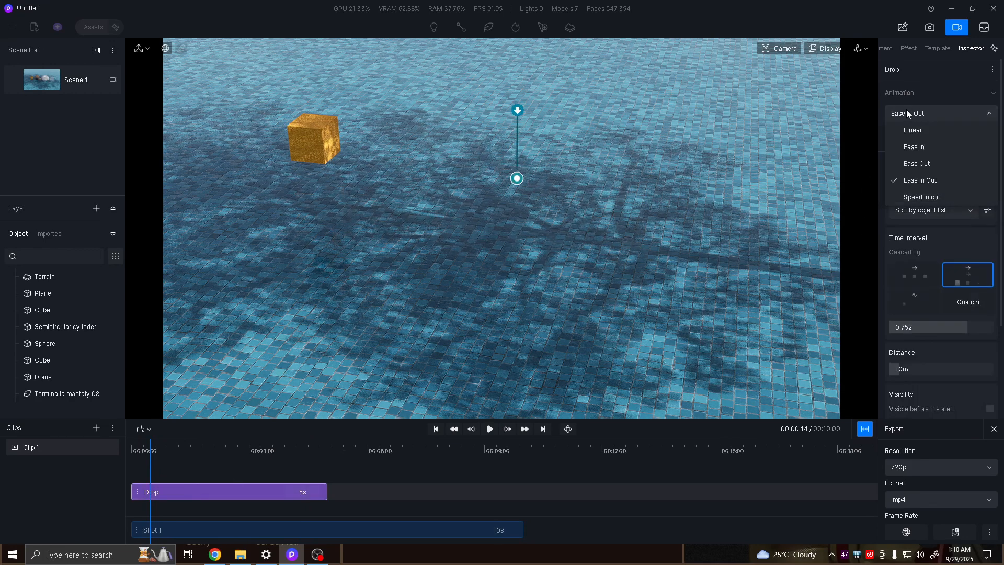
left_click(912, 164)
left_click_drag(153, 456, 112, 458)
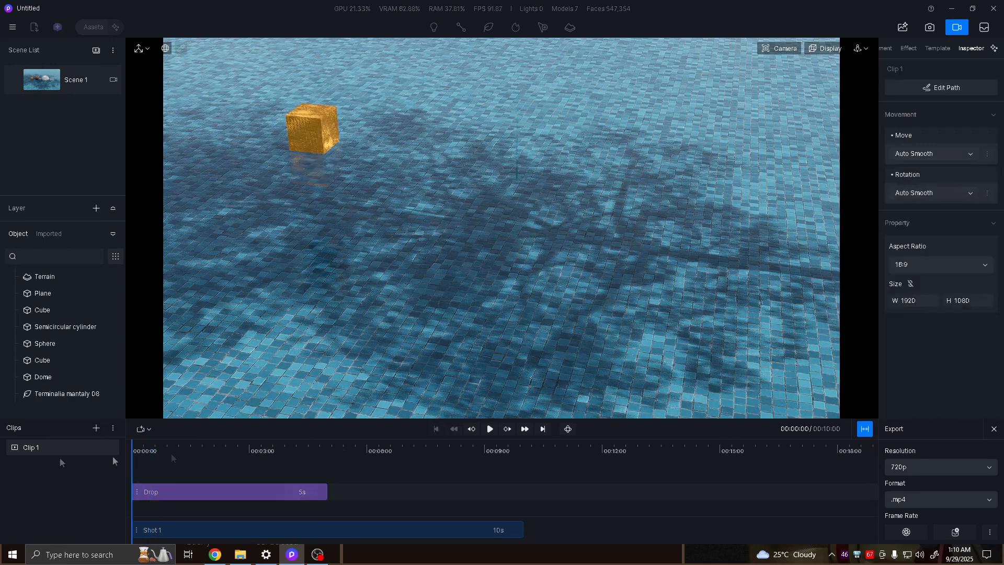
- Preview the Drop animation from the clip's start with its Ease Out easing
left_click(490, 430)
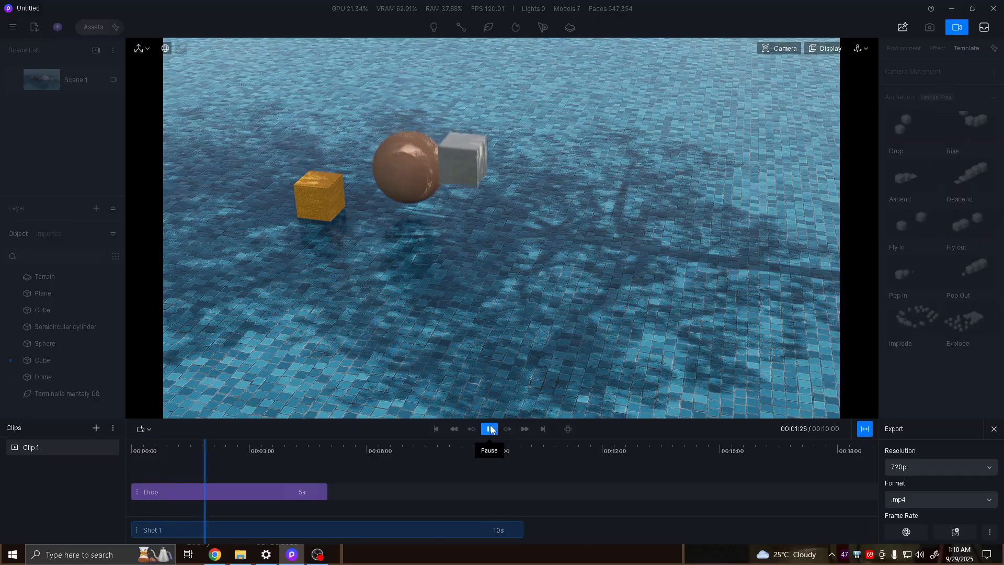
left_click(490, 430)
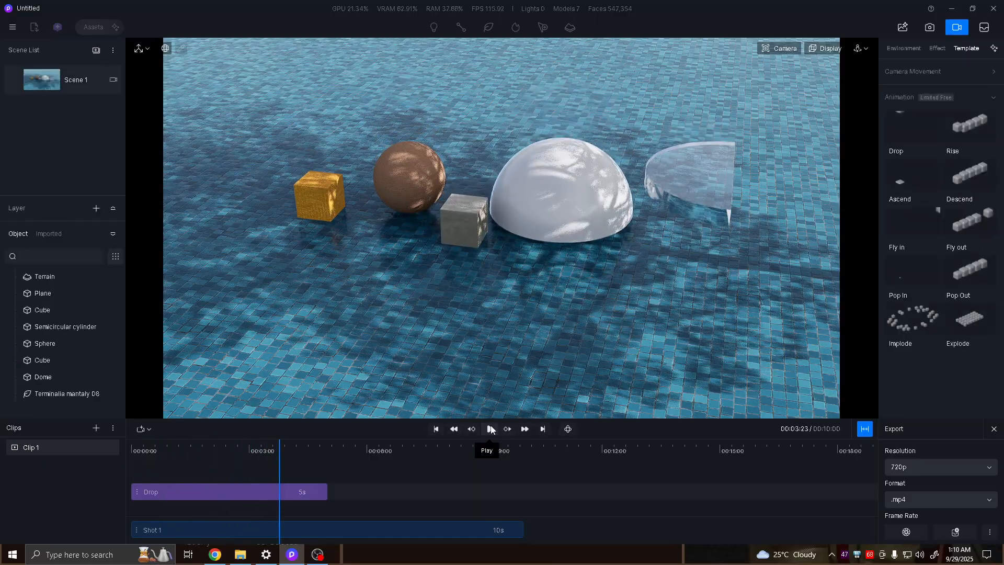
- Set the Drop animation's easing to Ease In and play it from the clip's start
left_click(239, 494)
left_click(916, 115)
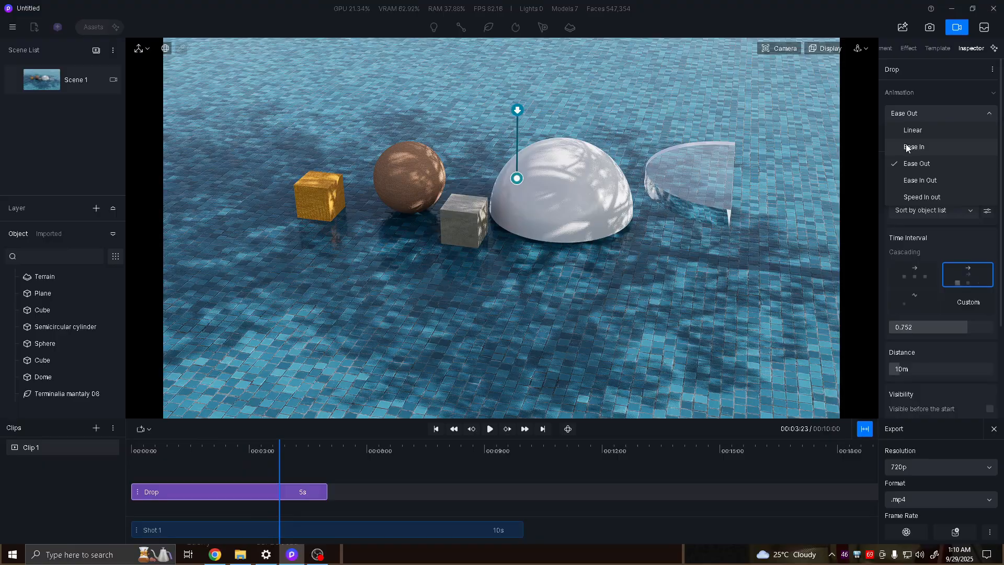
left_click(910, 145)
left_click_drag(279, 455, 132, 456)
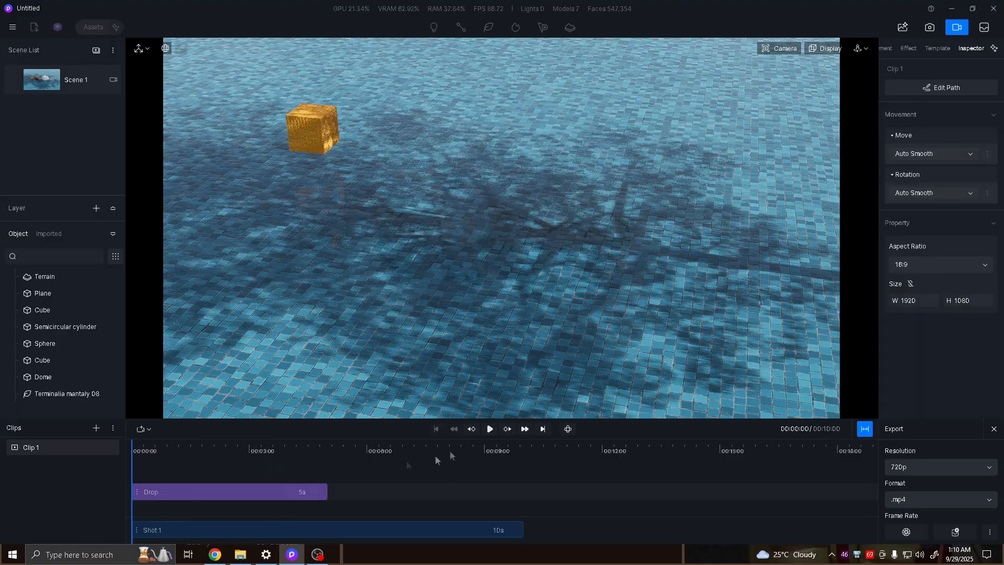
left_click(489, 429)
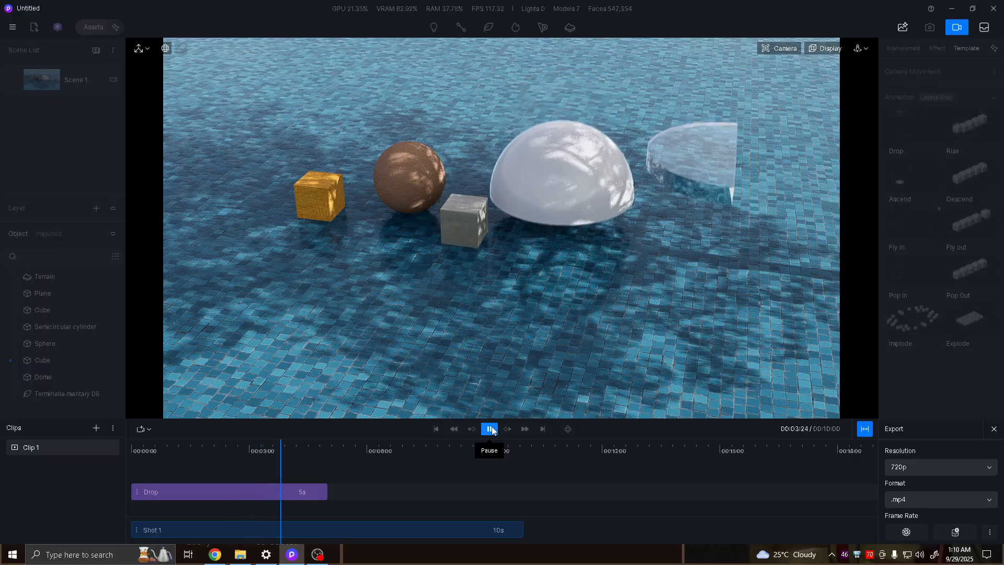
left_click(490, 429)
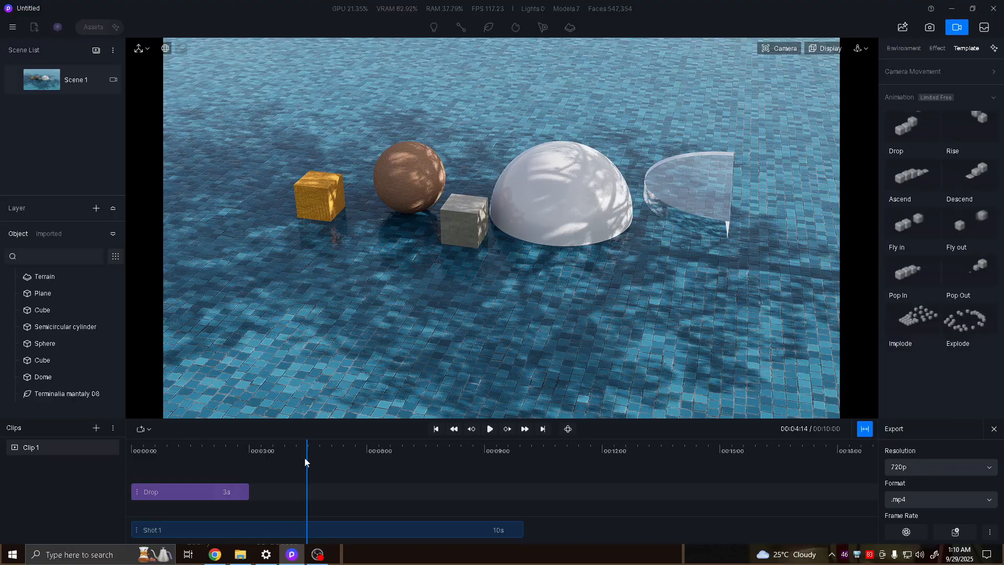
- Increase the Drop animation's distance to 49.5 m, with the playhead at a point partway through the animation
left_click(168, 490)
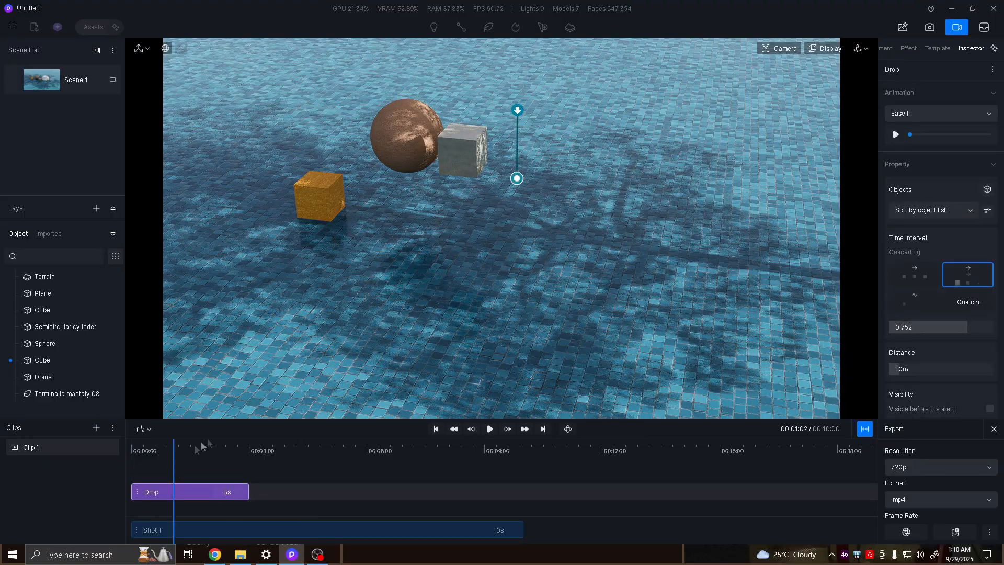
left_click_drag(172, 459, 199, 460)
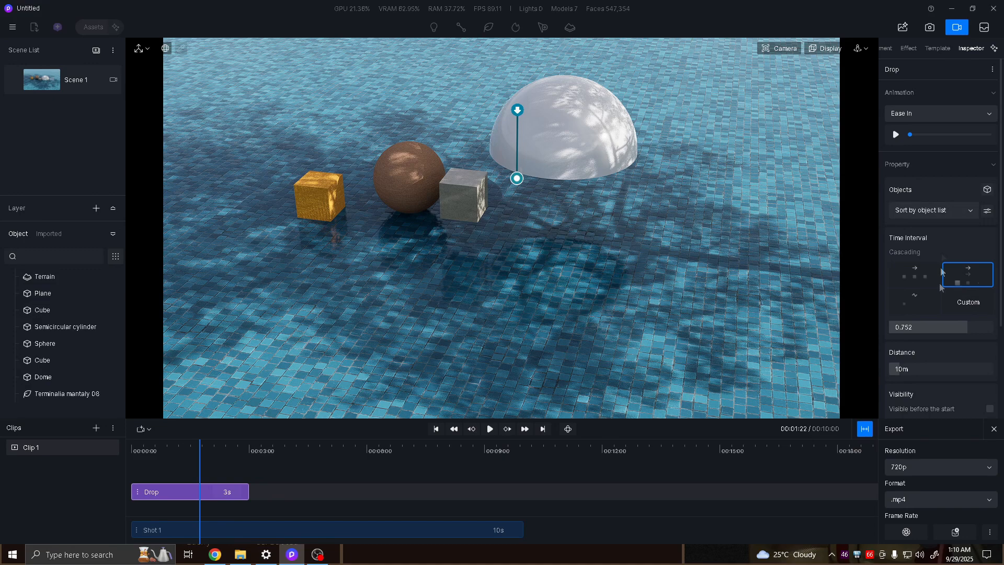
scroll(940, 235, "down", 1)
left_click_drag(902, 307, 949, 304)
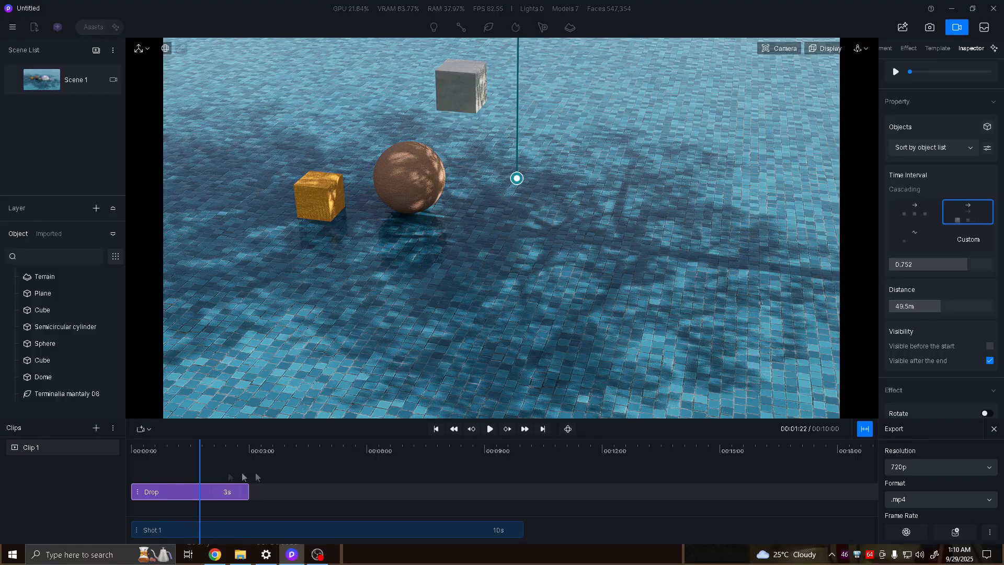
- Preview the Drop animation with its increased fall distance, replaying it from the clip's start
left_click(202, 462)
left_click(489, 429)
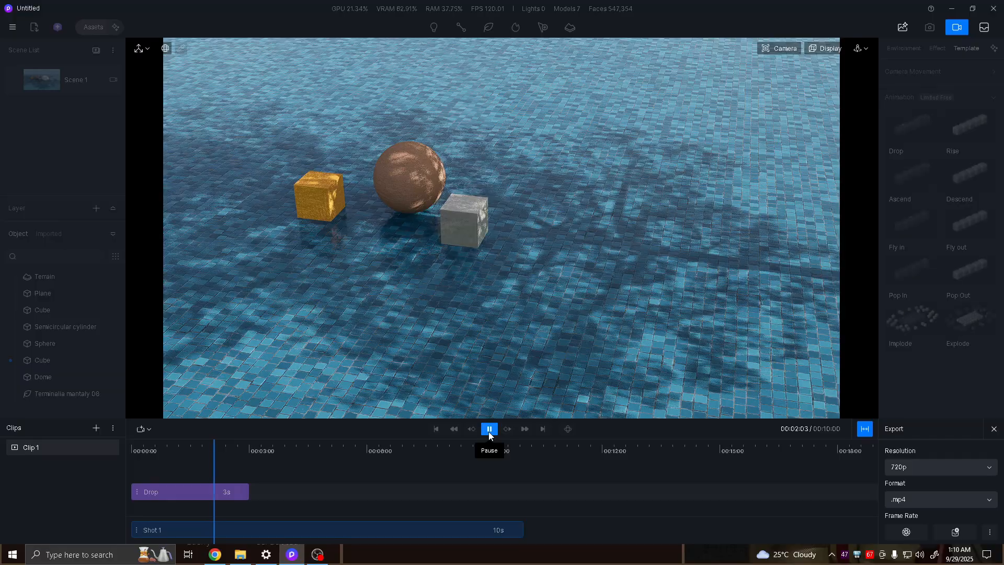
left_click(489, 428)
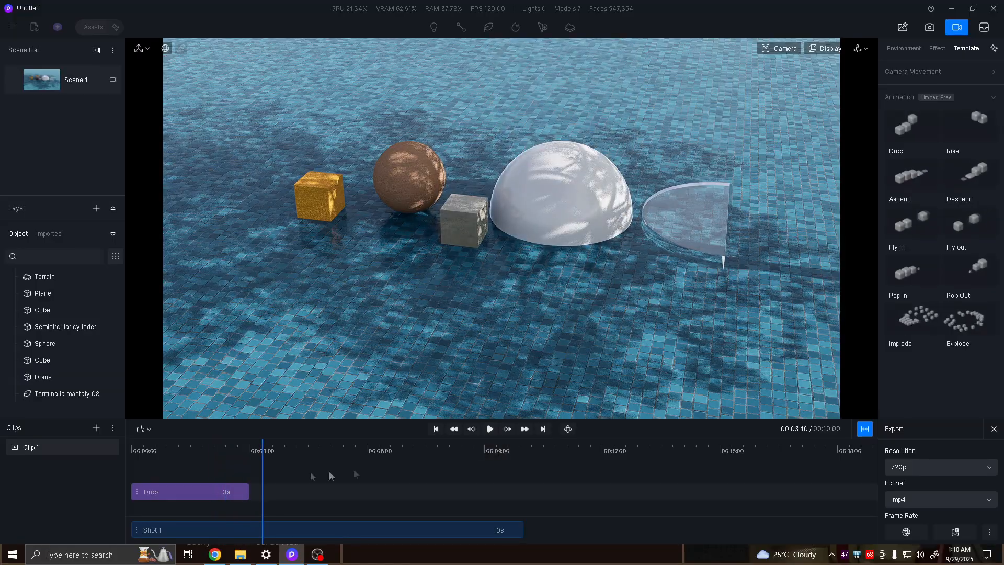
left_click(265, 454)
left_click_drag(265, 453, 85, 465)
left_click(488, 429)
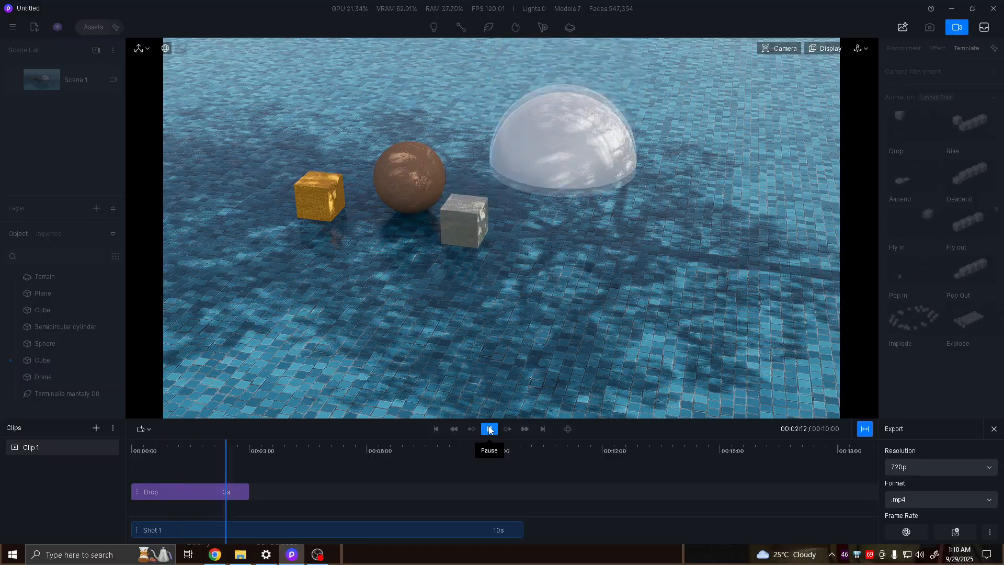
left_click(489, 429)
- Try sorting the Drop animation's objects by world coordinate and scrub the playhead back to about one second
left_click(186, 490)
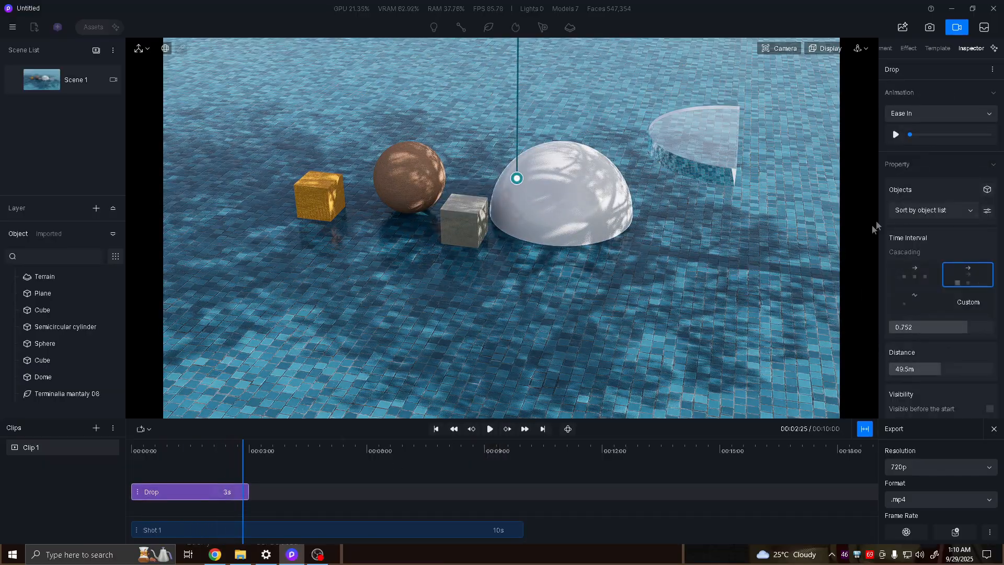
left_click(963, 209)
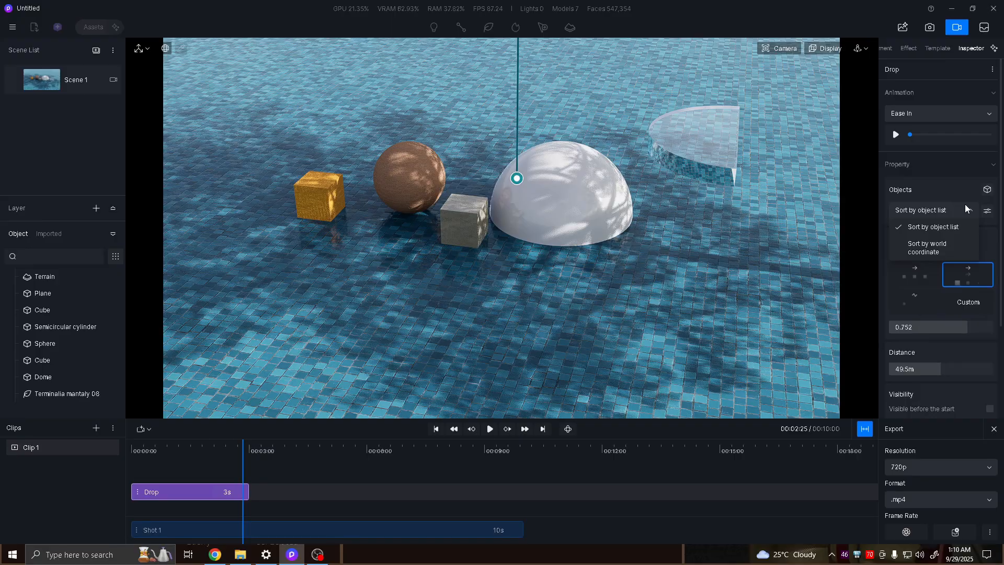
left_click(932, 252)
left_click_drag(243, 468, 172, 473)
left_click(164, 488)
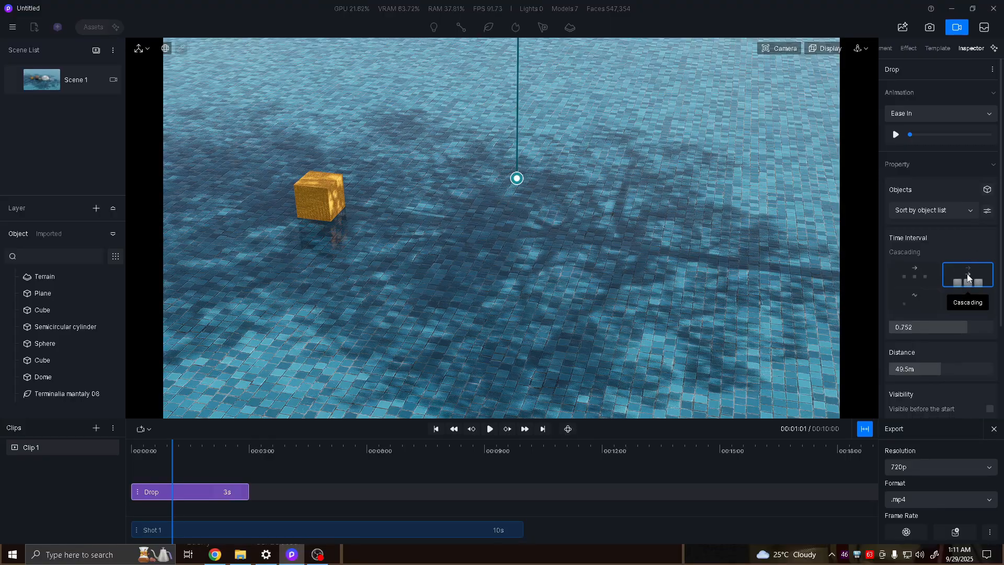
- Set the Drop animation's time interval to Simultaneous and scrub through it from the clip's start
left_click_drag(167, 463, 132, 499)
left_click(188, 492)
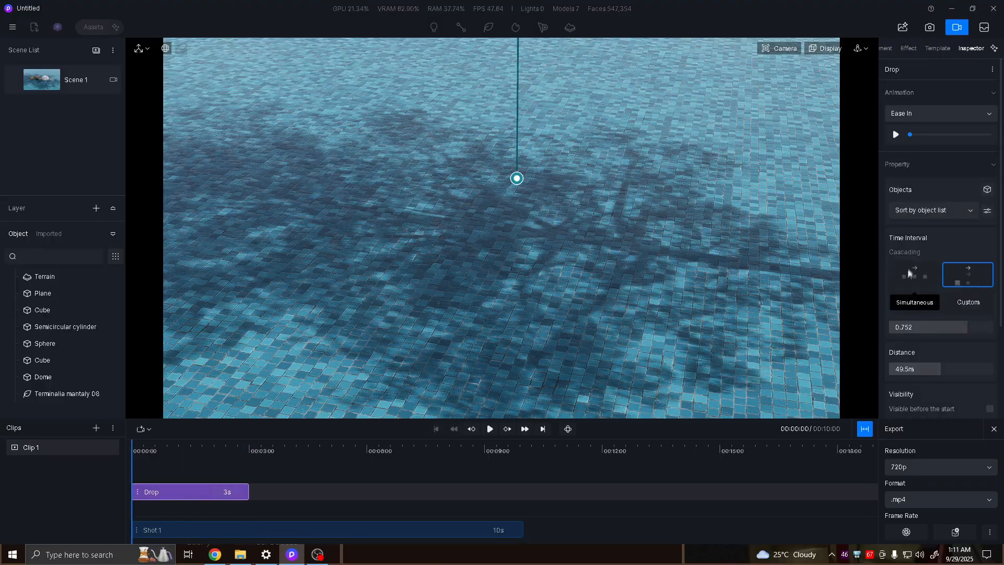
left_click(915, 274)
left_click_drag(130, 469, 242, 479)
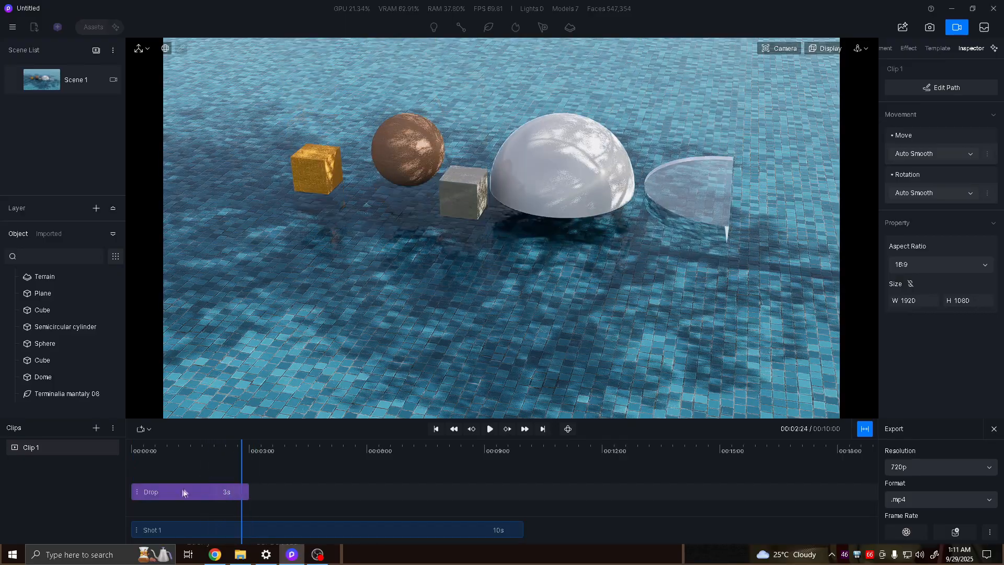
- Switch the Drop animation's time interval to Sequential and play it from the clip's start
left_click(184, 492)
scroll(940, 262, "down", 1)
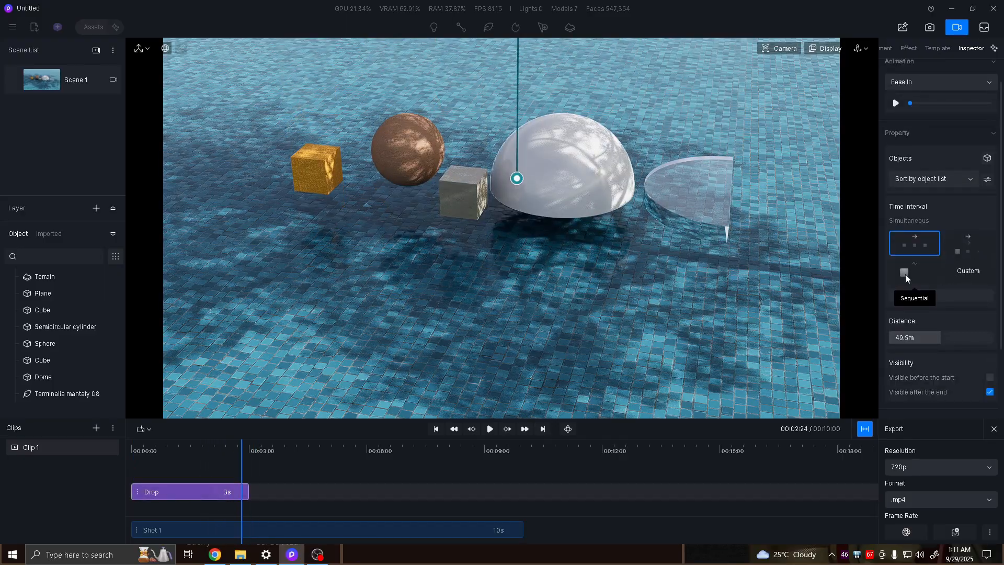
left_click(907, 274)
left_click_drag(243, 466, 73, 503)
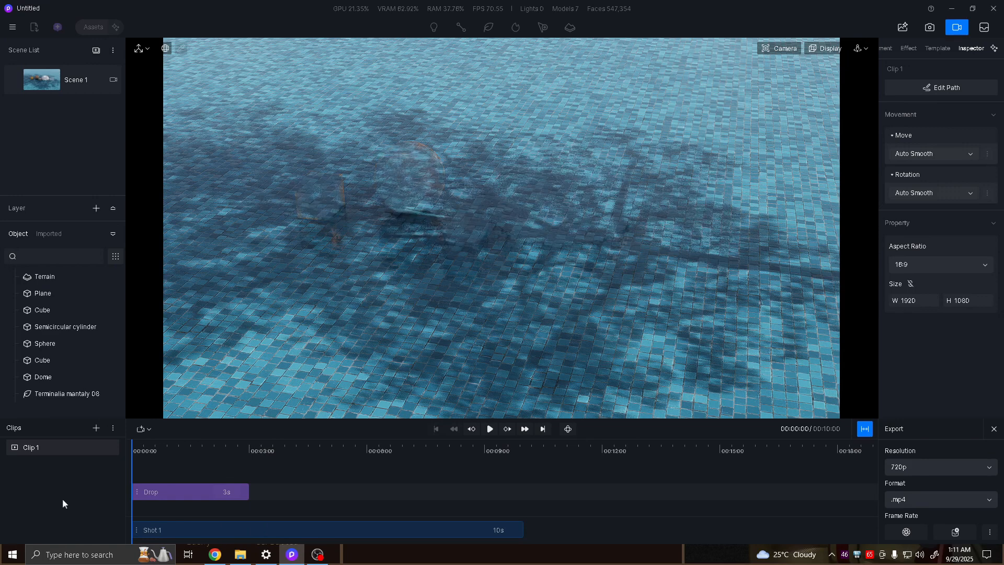
left_click(489, 429)
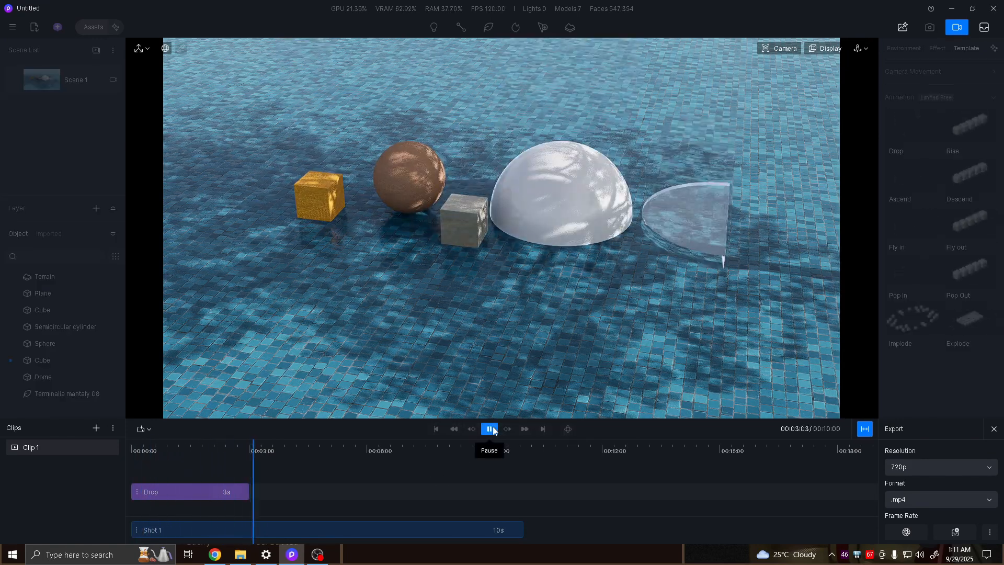
- Set the Drop animation's time interval to Custom with a value of 0.24 and play it from the clip's start
left_click_drag(255, 467, 229, 467)
left_click(168, 494)
left_click_drag(1001, 273, 910, 321)
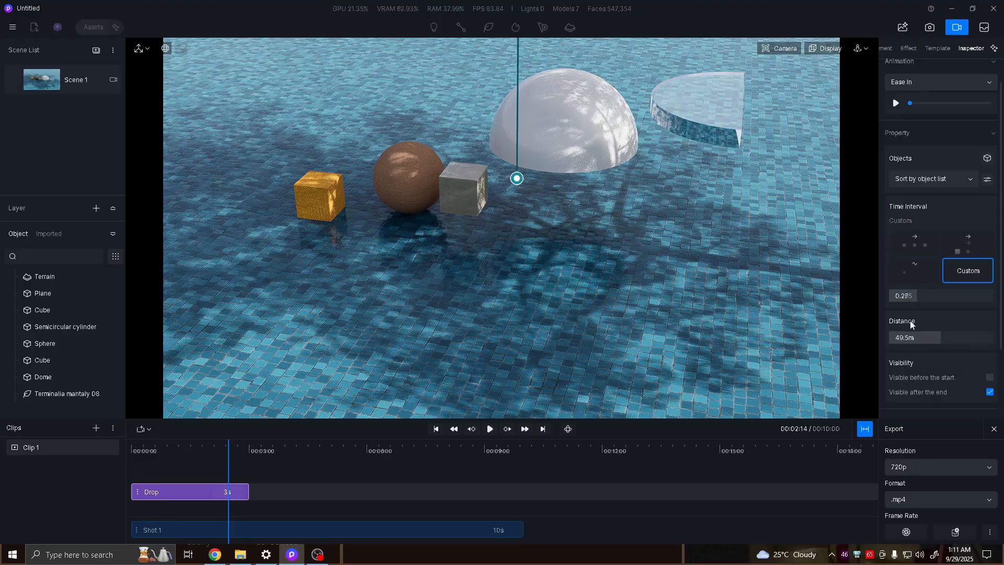
left_click(243, 464)
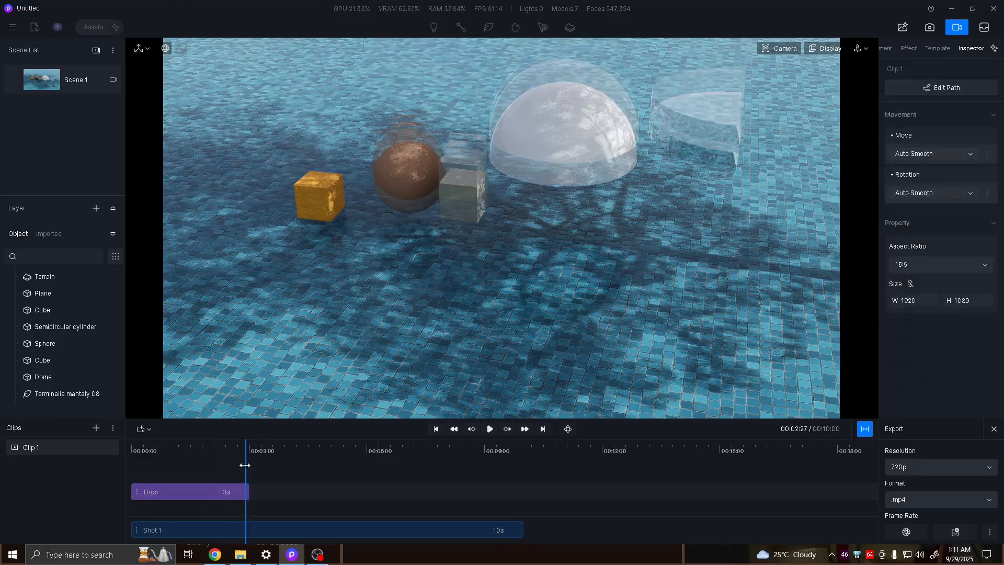
left_click(240, 491)
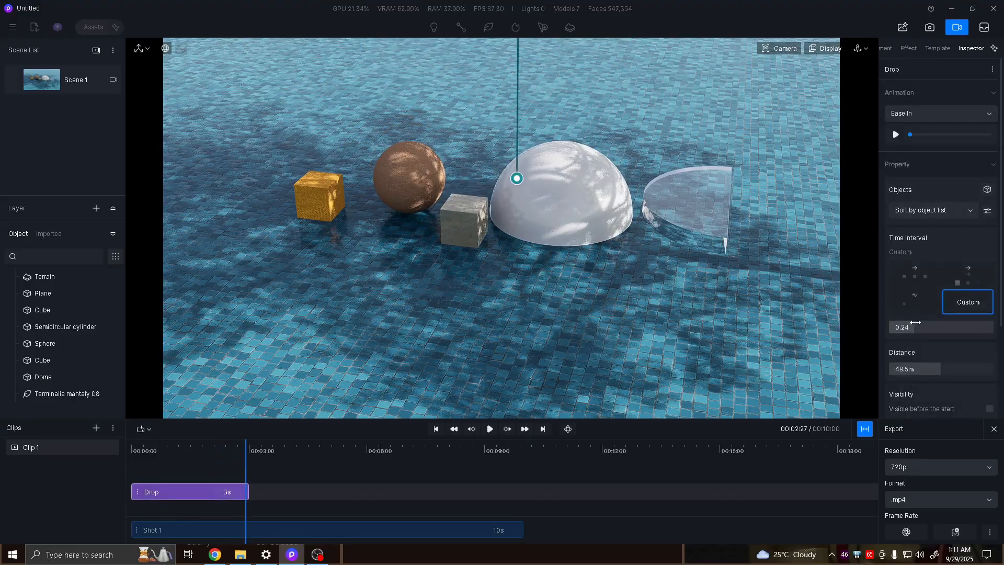
left_click_drag(245, 464, 259, 480)
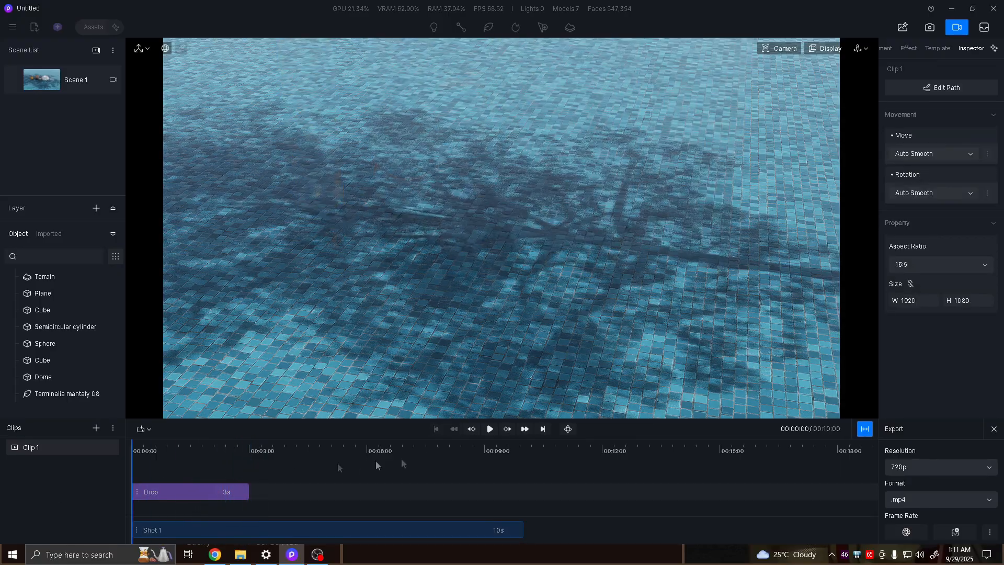
left_click(489, 428)
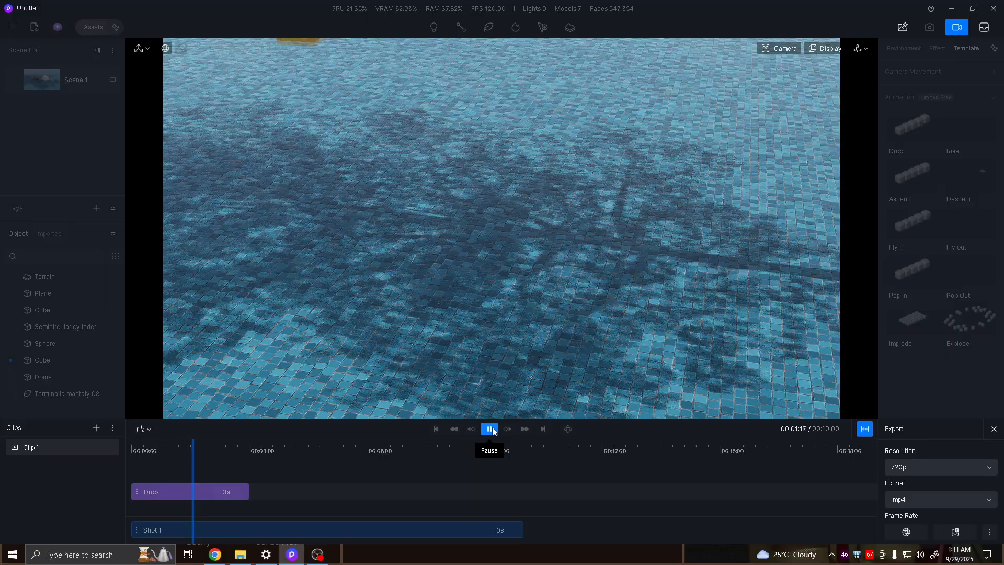
left_click(490, 428)
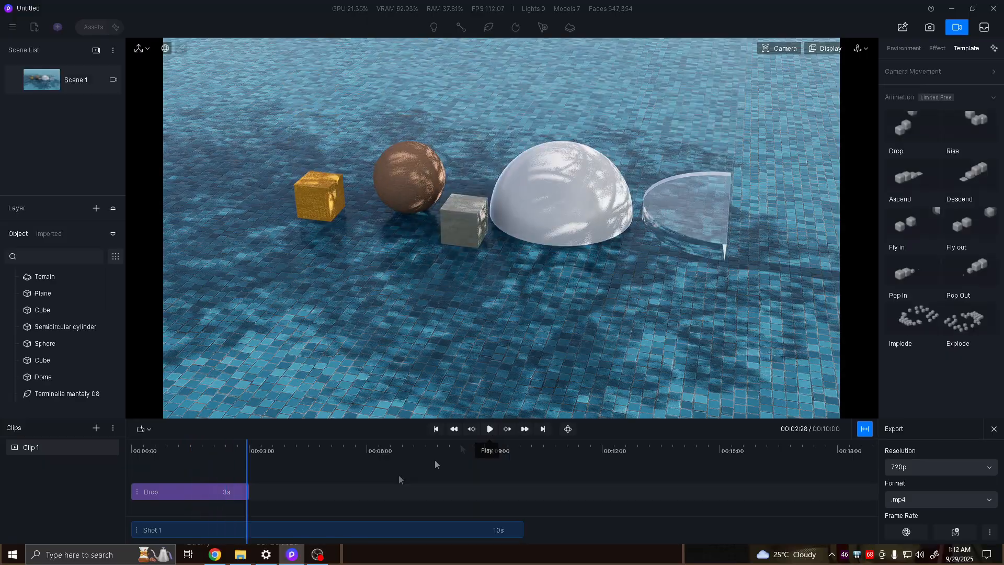
- Reduce the Drop animation's distance to 24 m and play it from the clip's start
left_click(178, 491)
mouse_move(931, 370)
left_mouse_down()
mouse_move(910, 370)
mouse_move(905, 382)
left_mouse_up()
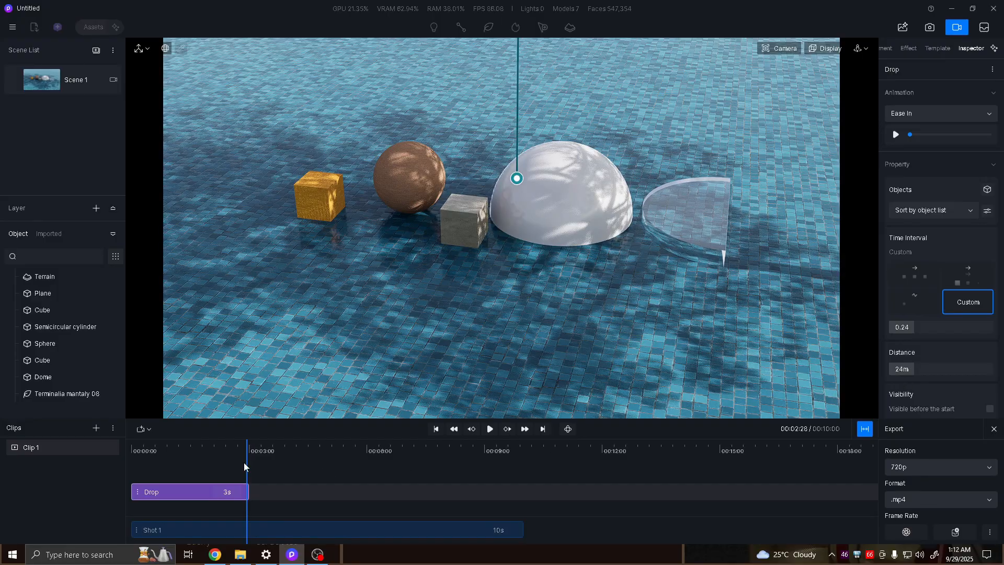
left_click_drag(244, 463, 38, 477)
left_click(492, 425)
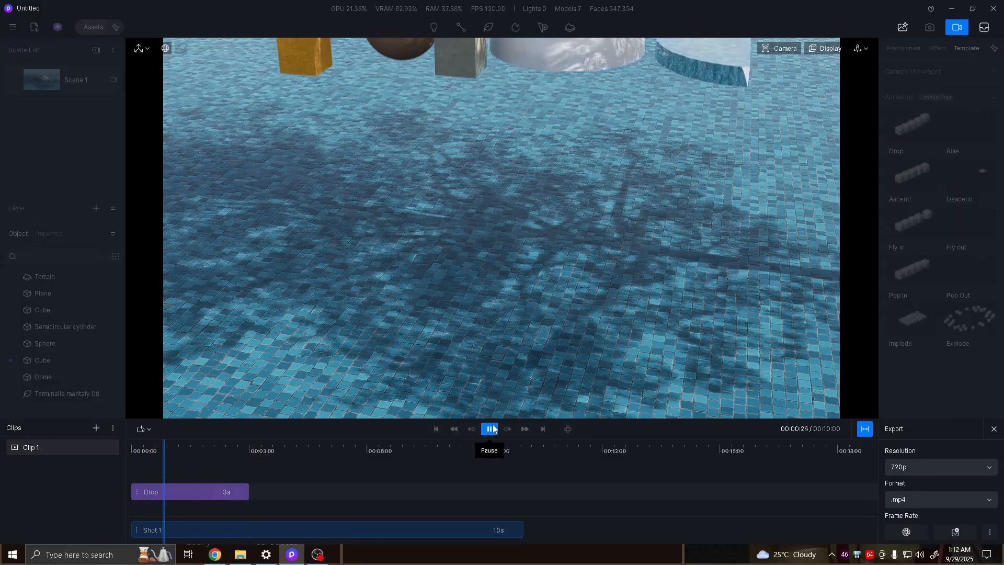
left_click(490, 429)
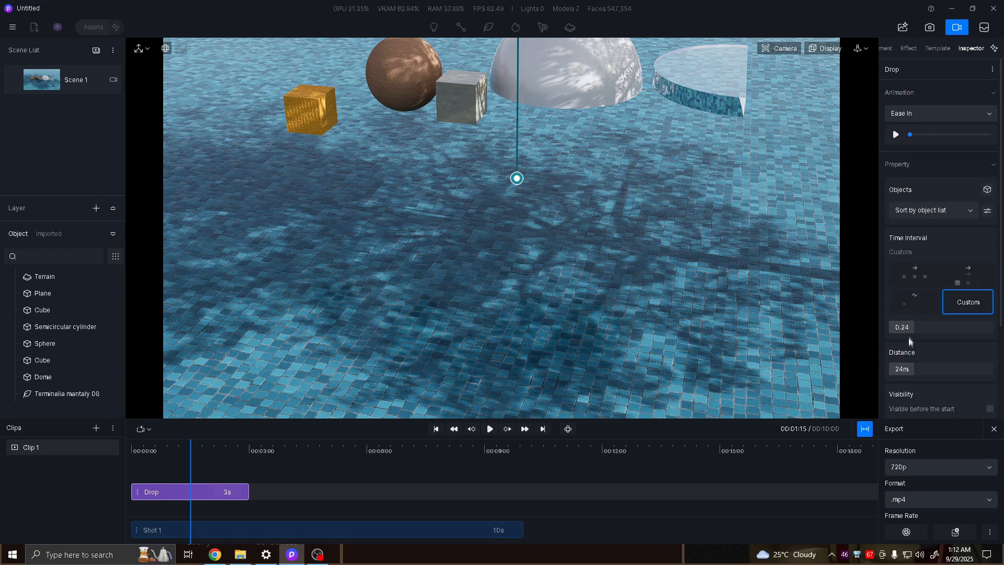
- Set the Drop animation's distance to 47.5 m and play it from the clip's start
left_click_drag(908, 369, 927, 369)
left_click_drag(184, 461, 98, 477)
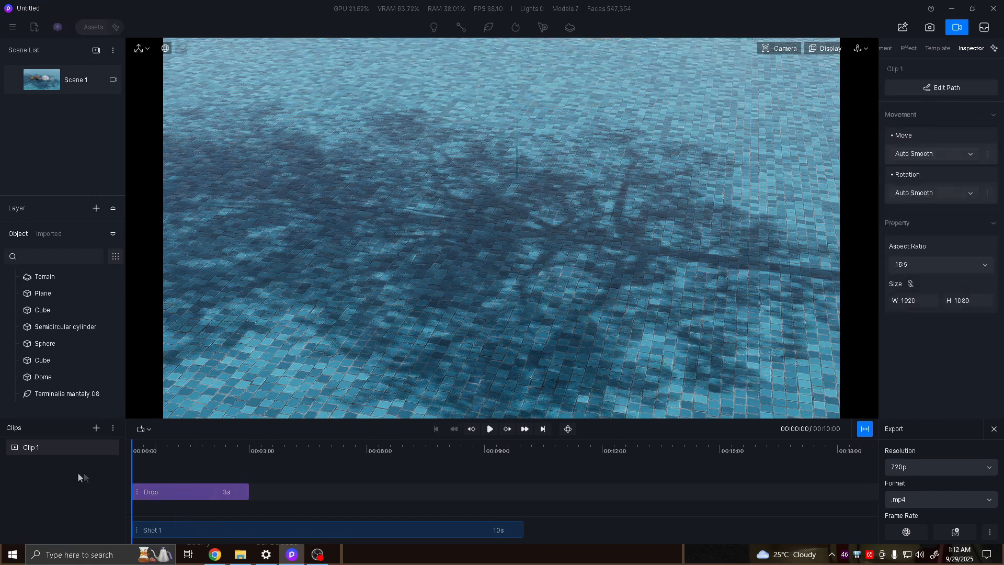
left_click(491, 428)
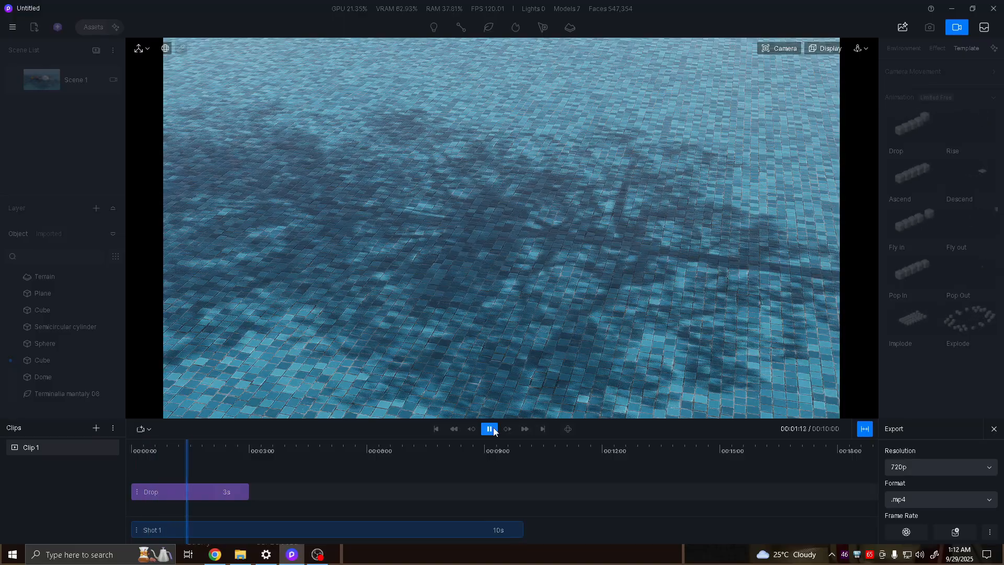
left_click(493, 428)
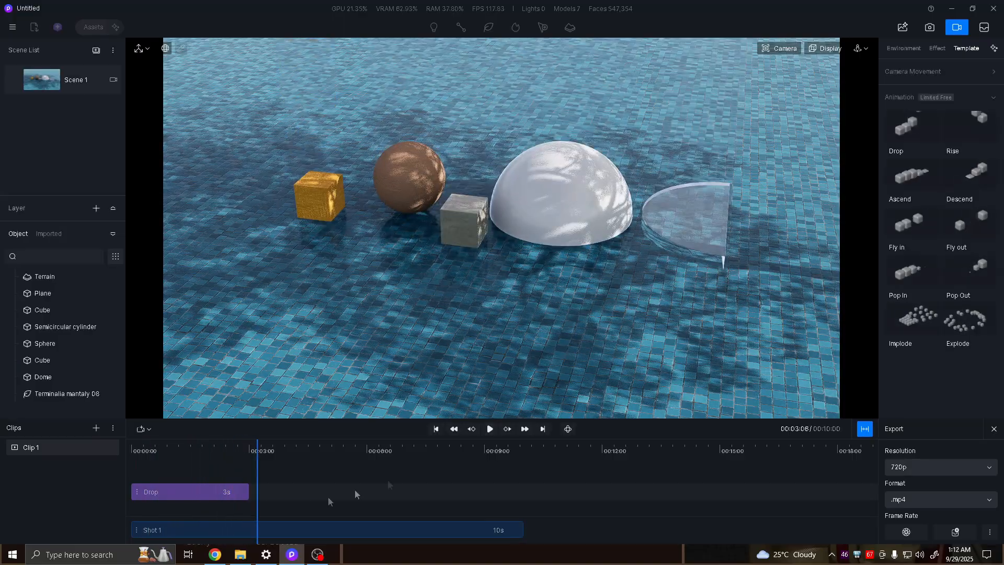
- Examine the Drop animation's visibility options for before the start and after the end, and return the playhead to the clip's start
left_click_drag(258, 462, 196, 483)
left_click(185, 494)
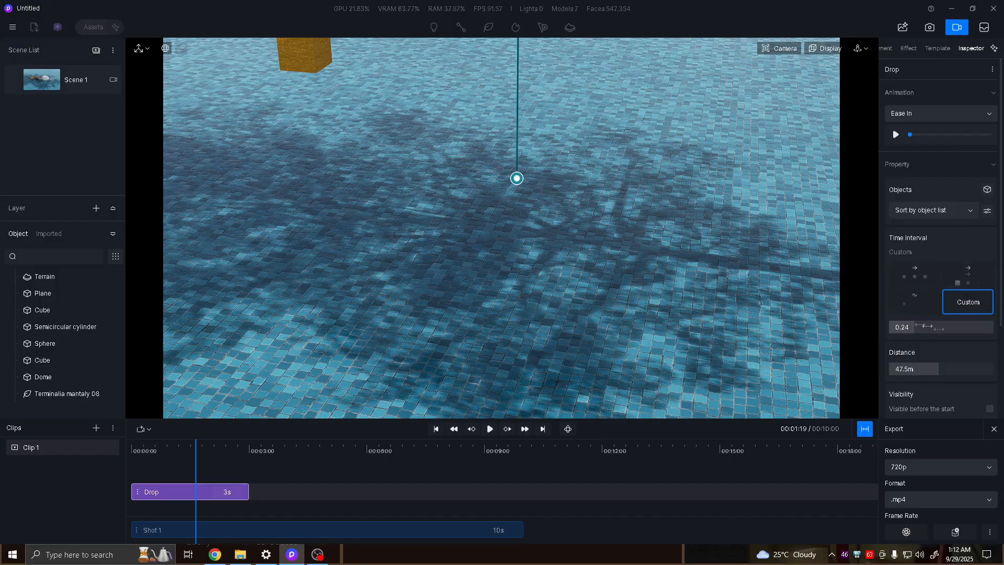
scroll(983, 382, "down", 2)
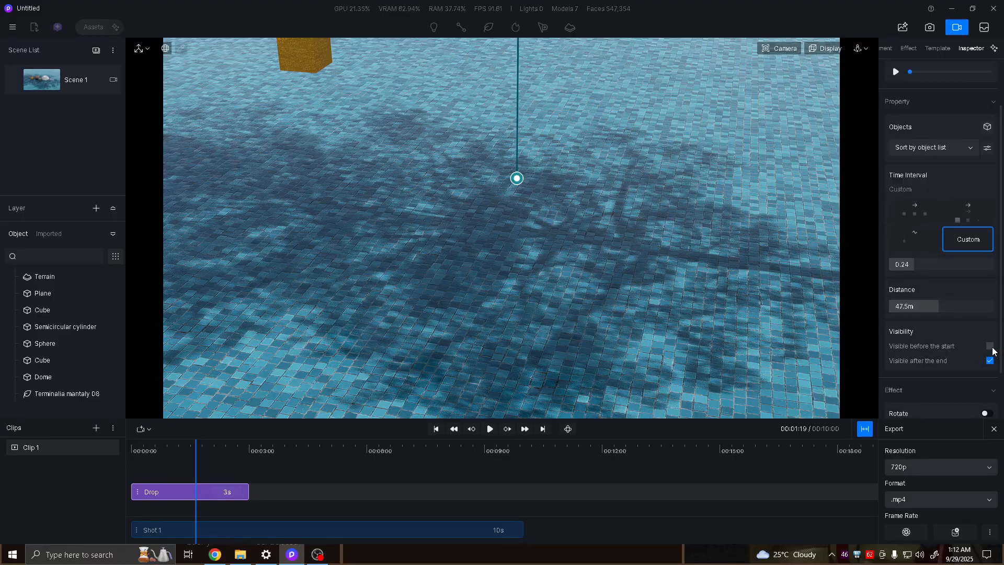
left_click_drag(196, 458, 105, 473)
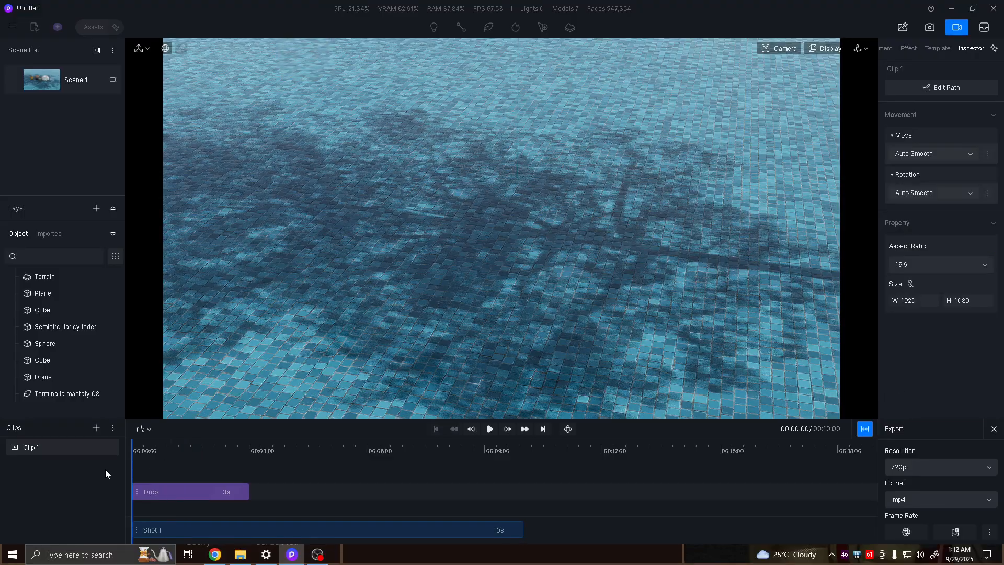
- Scrub from the clip's start past the Drop animation's end and back to check when the objects are visible
left_click_drag(188, 472, 199, 471)
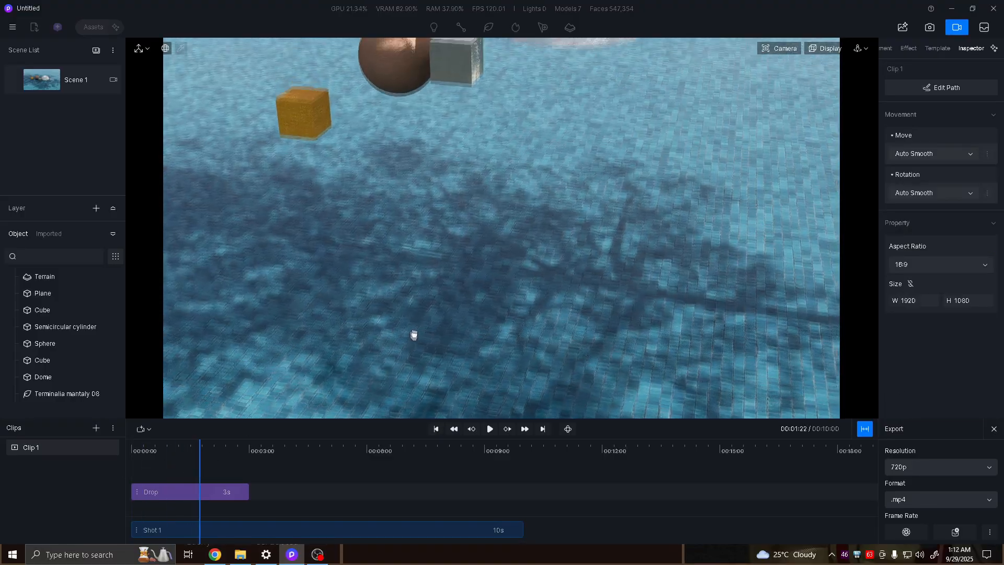
left_click_drag(194, 452, 260, 466)
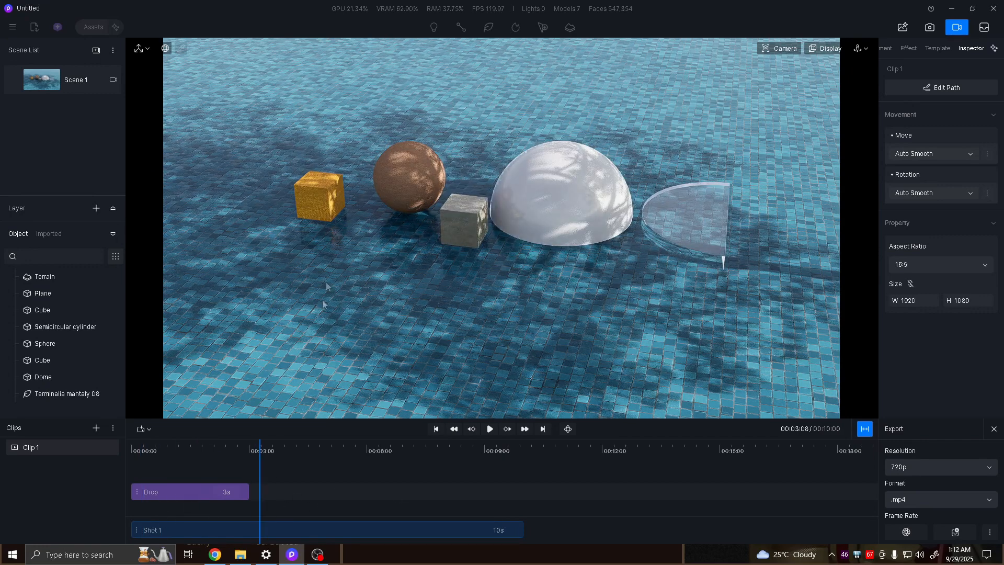
left_click_drag(248, 466, 133, 477)
- Enable the Rotate effect on the Drop animation
left_click(170, 491)
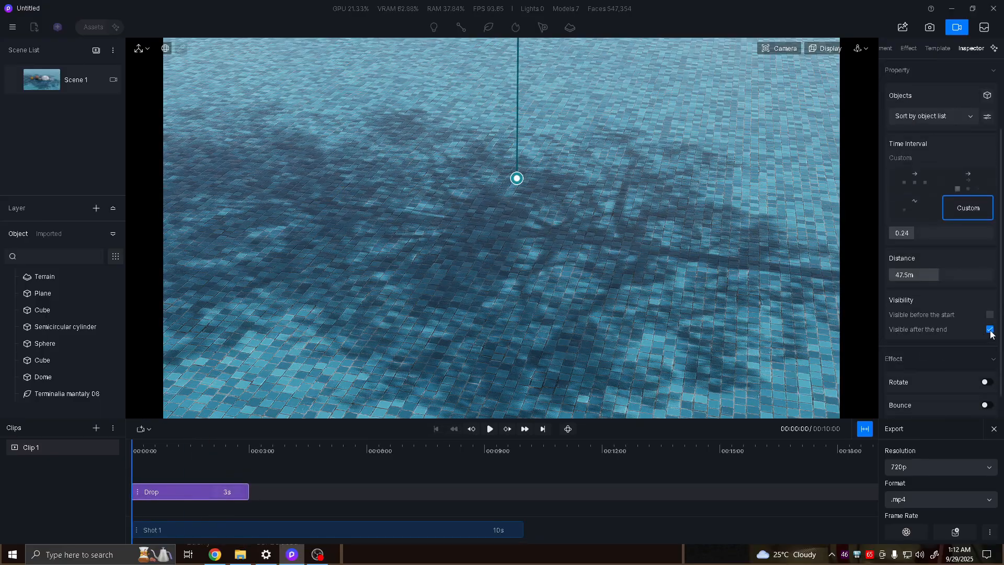
scroll(965, 347, "down", 1)
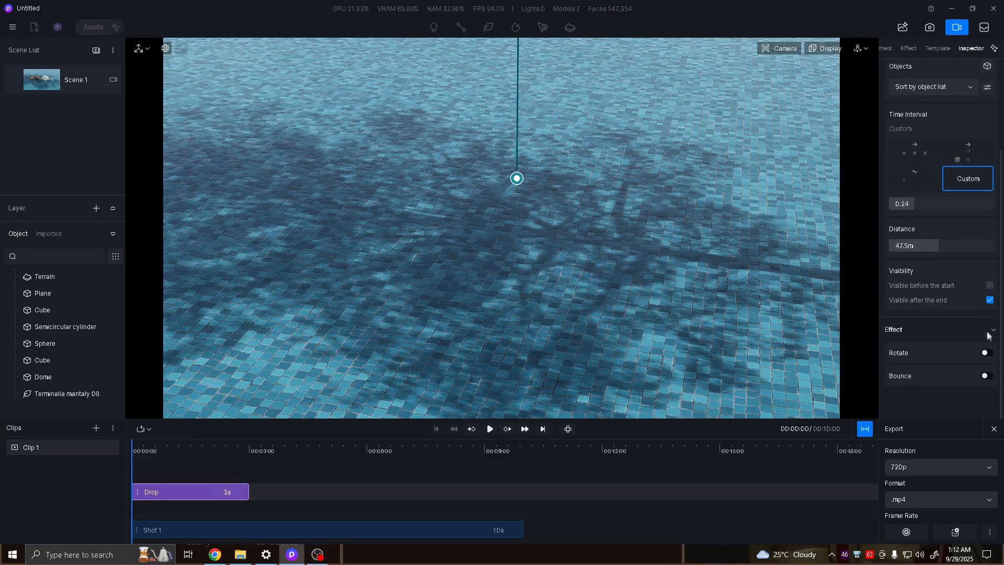
left_click(995, 339)
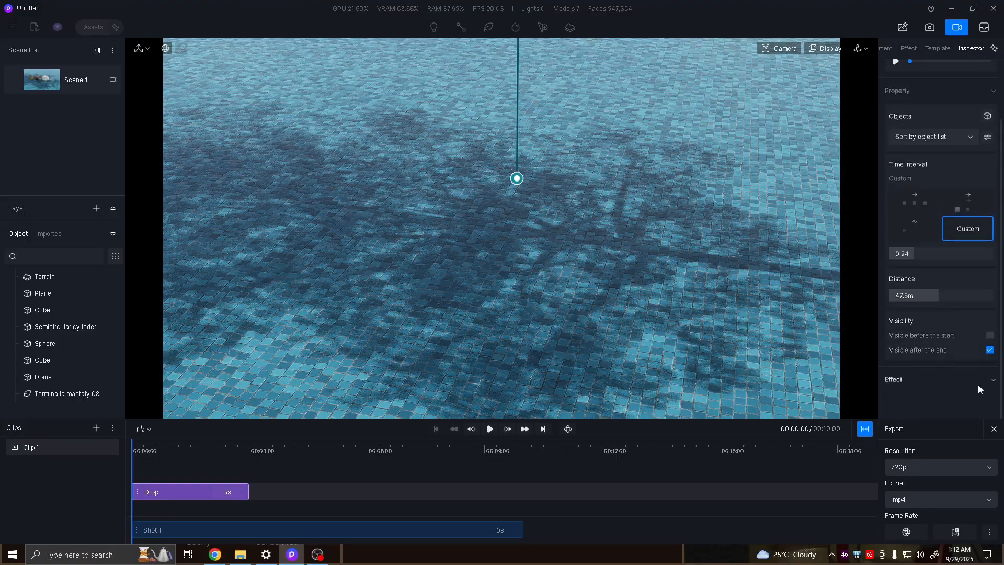
left_click(978, 387)
left_click(986, 354)
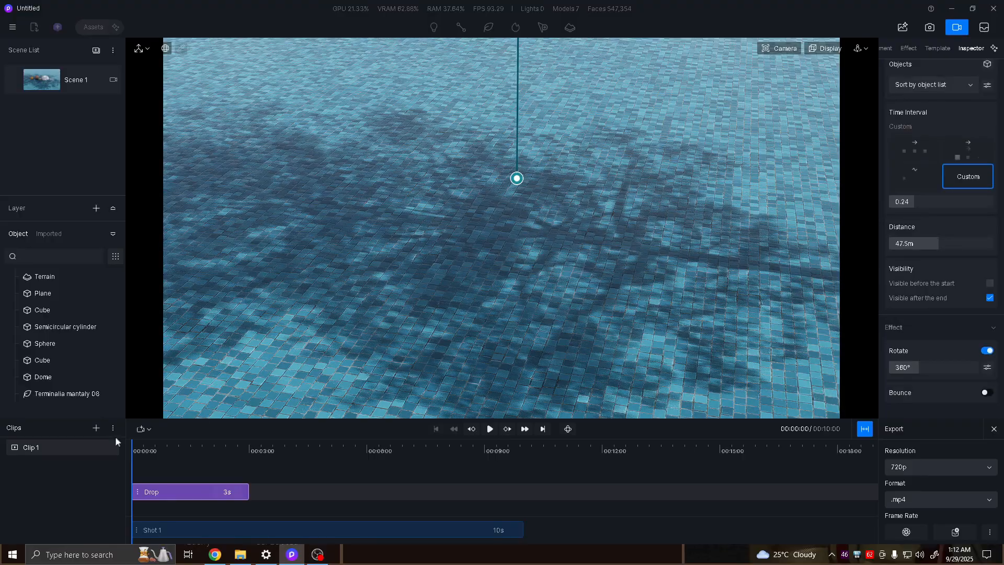
- Preview the rotating Drop animation from the clip's start and place the playhead at 00:02:13
left_click_drag(132, 459, 242, 495)
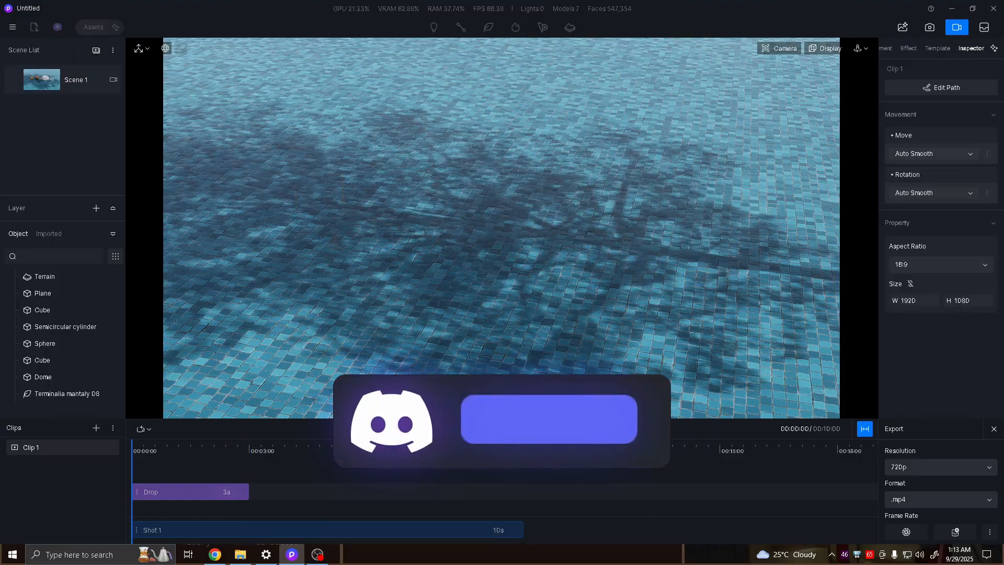
left_click(501, 428)
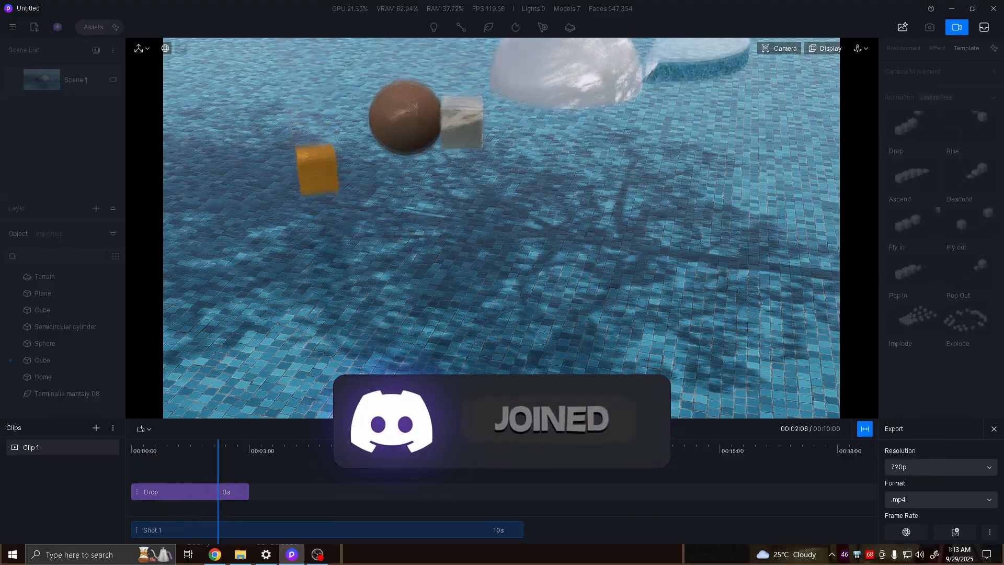
left_click(490, 429)
left_click_drag(251, 458, 227, 470)
left_click(188, 491)
left_click(199, 468)
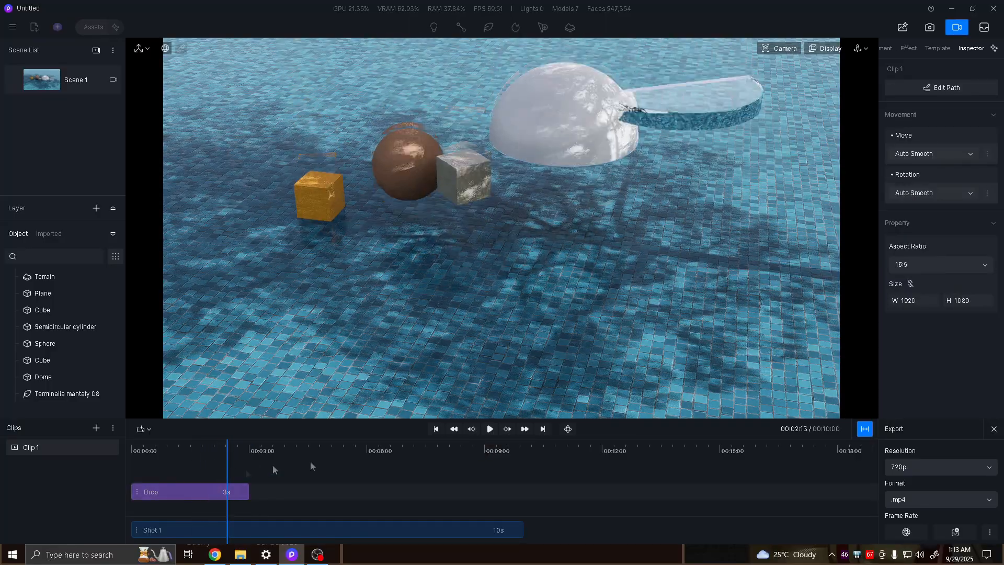
- Set the Drop animation's rotation to 102.6° and scrub the timeline to 00:02:24
left_click(189, 493)
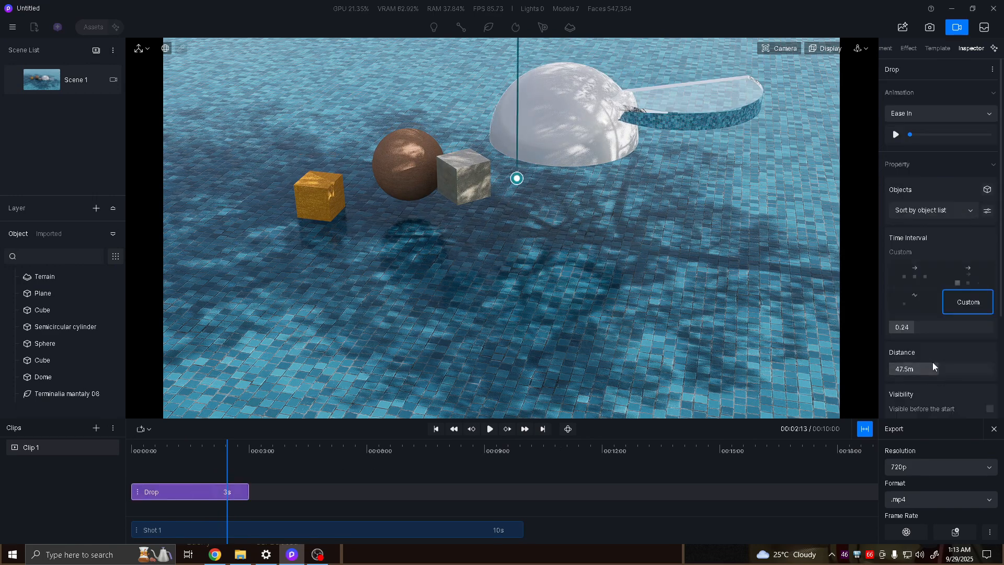
scroll(940, 400, "down", 5)
left_click_drag(908, 353, 892, 359)
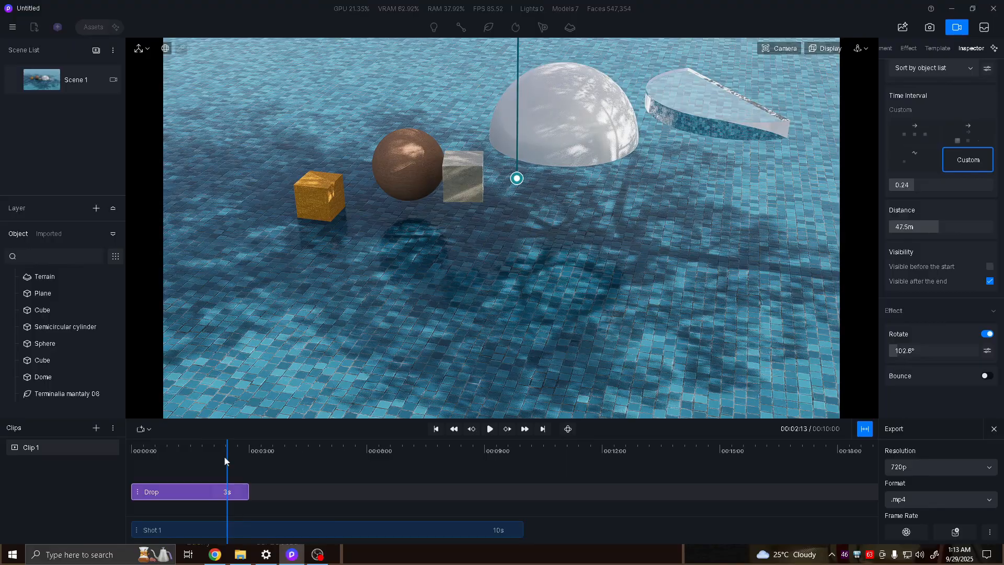
mouse_move(224, 460)
left_mouse_down()
mouse_move(135, 473)
mouse_move(251, 478)
mouse_move(202, 456)
mouse_move(241, 456)
left_mouse_up()
- Raise the Drop animation's rotation to 1080°, scrub past its end and play it
left_click(222, 494)
scroll(931, 281, "down", 2)
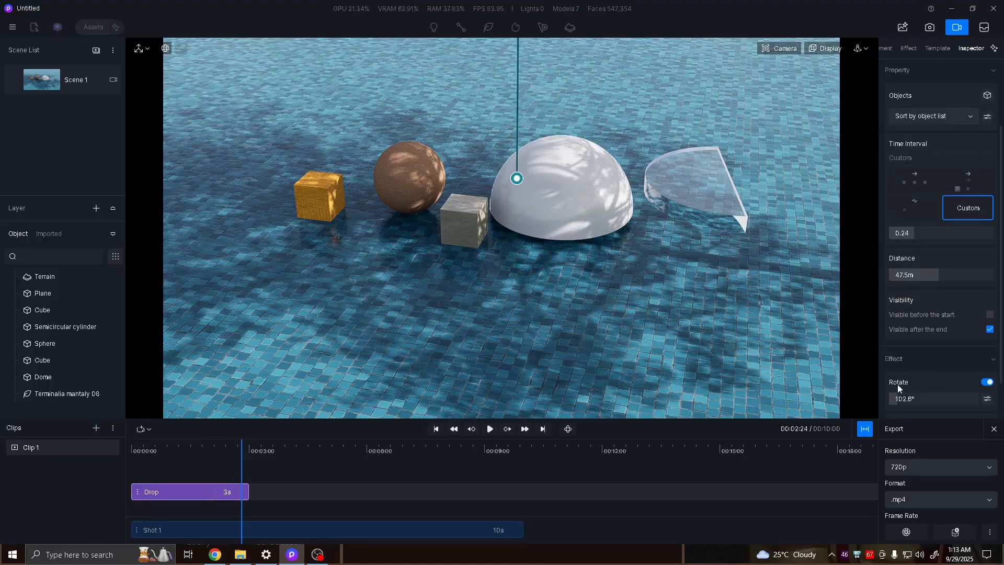
left_click_drag(901, 396, 993, 402)
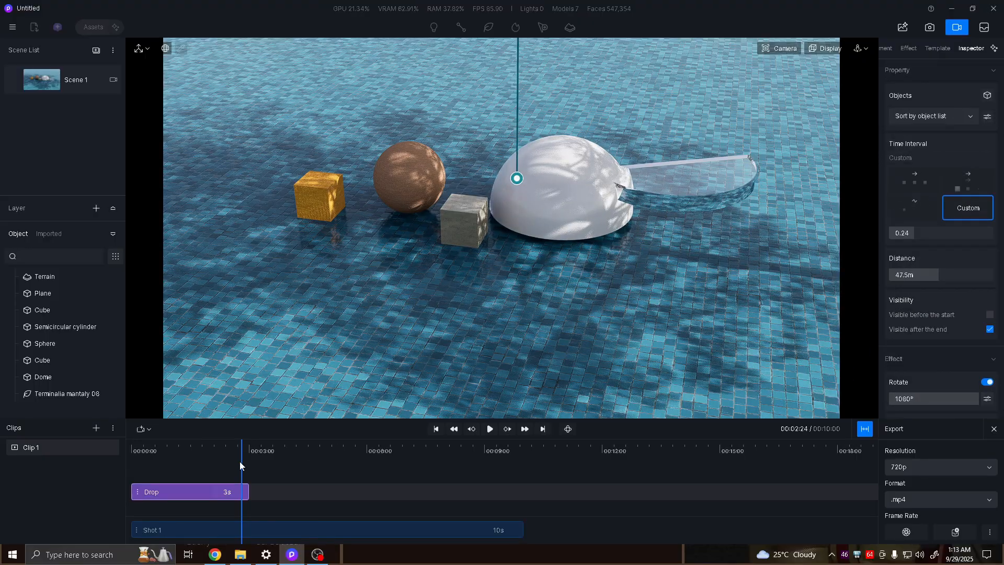
left_click_drag(241, 461, 261, 487)
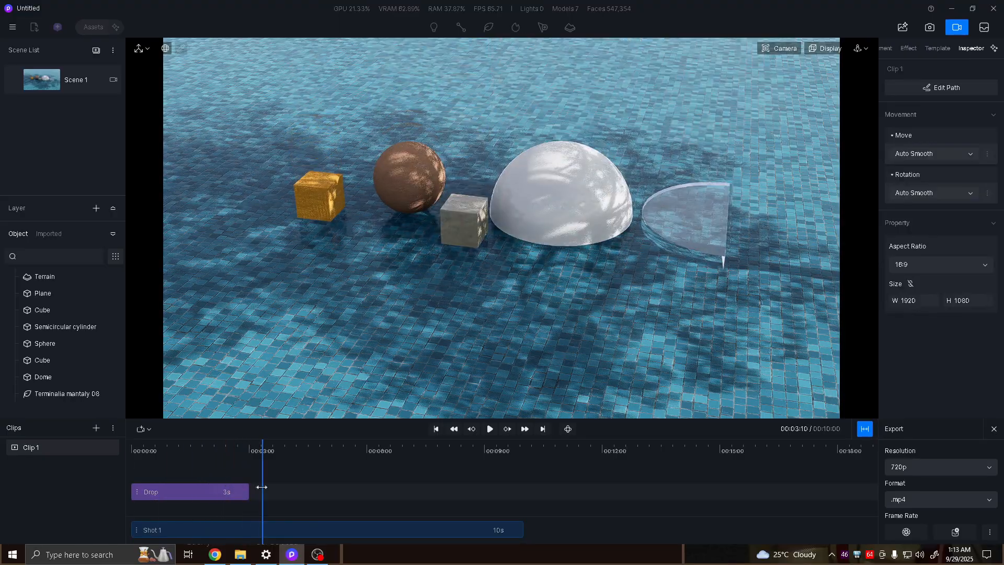
left_click(489, 429)
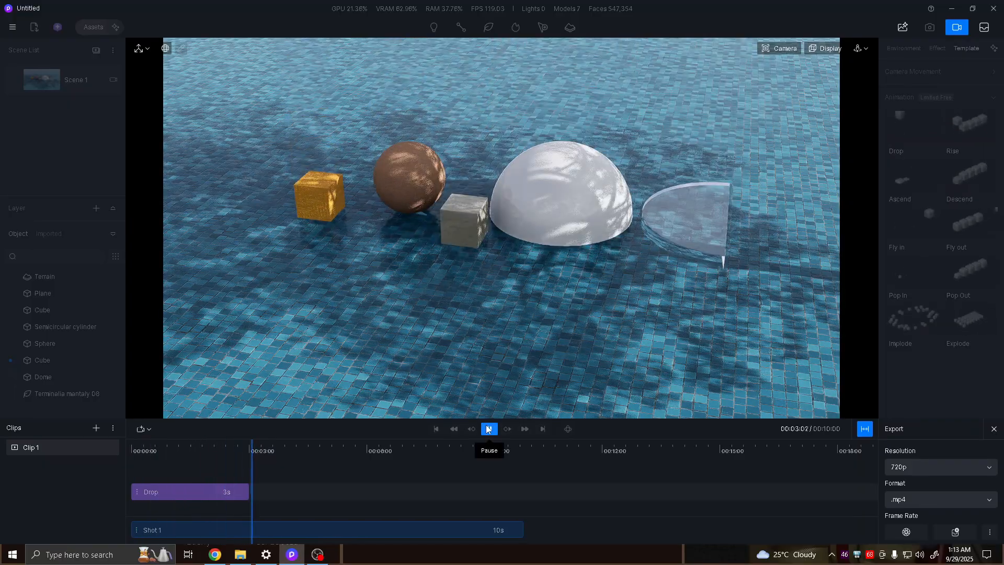
- Set the Drop animation's rotation to 106.7° and play it from the clip's start
left_click(200, 491)
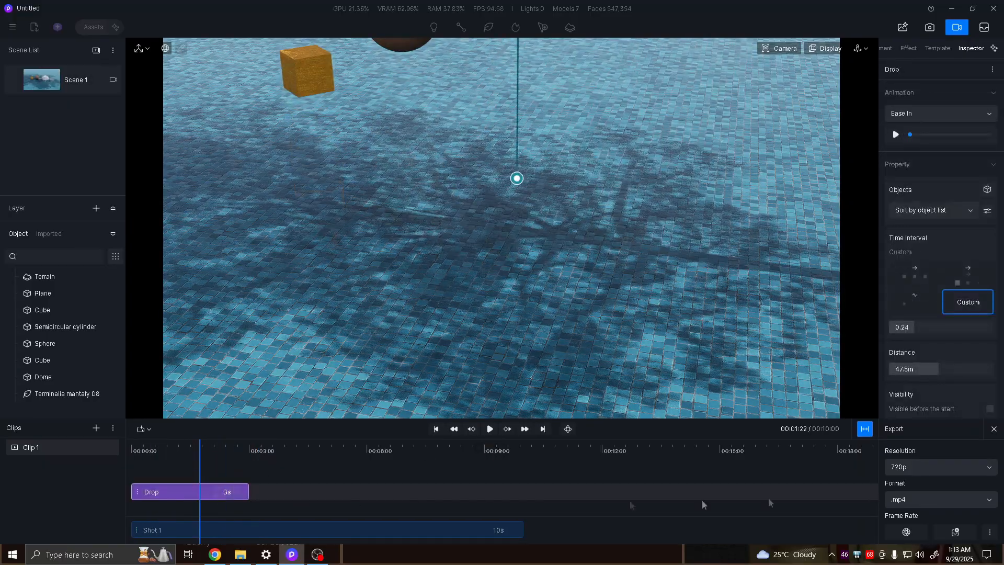
scroll(915, 387, "down", 3)
left_click_drag(969, 400, 910, 418)
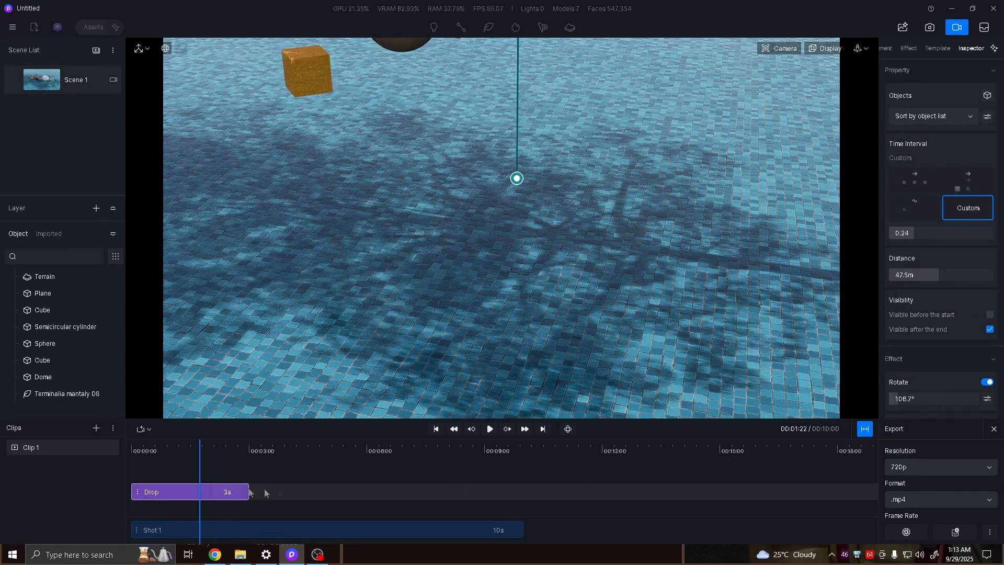
left_click(47, 475)
left_click(489, 429)
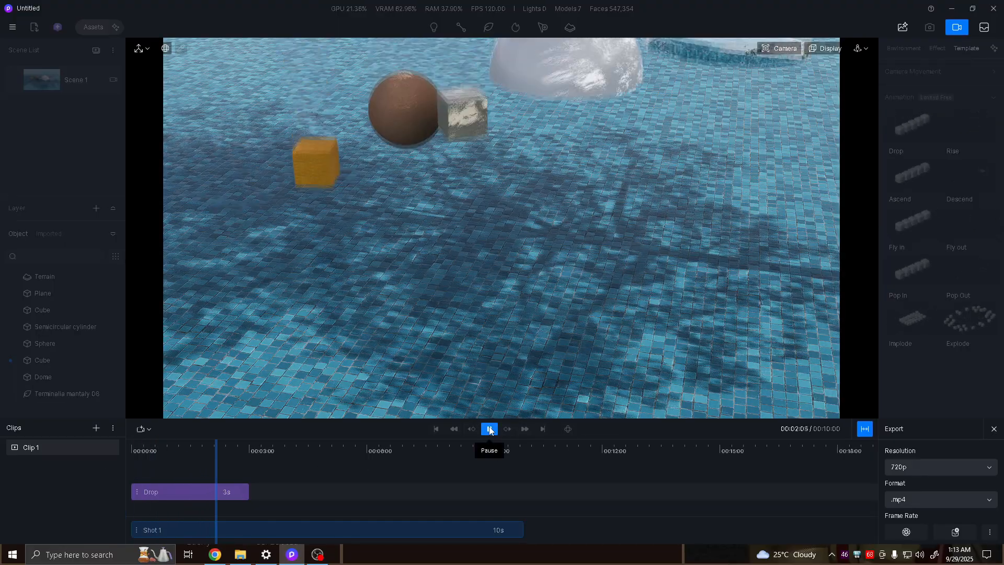
left_click(490, 428)
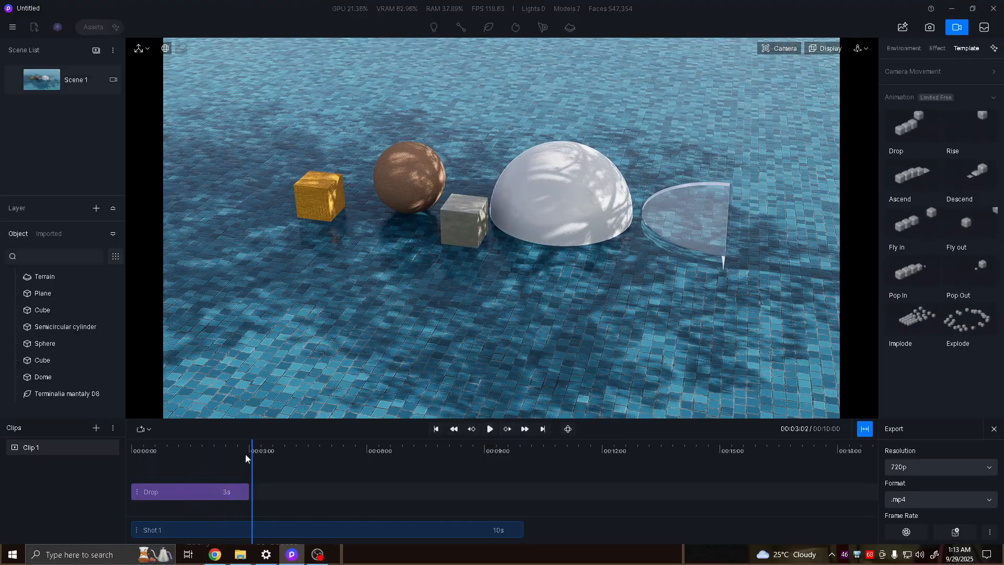
- Move the playhead to 00:02:22 and enable the Bounce effect on the Drop animation
mouse_move(250, 459)
left_mouse_down()
mouse_move(221, 472)
mouse_move(233, 472)
mouse_move(202, 472)
mouse_move(239, 472)
left_mouse_up()
left_click(185, 494)
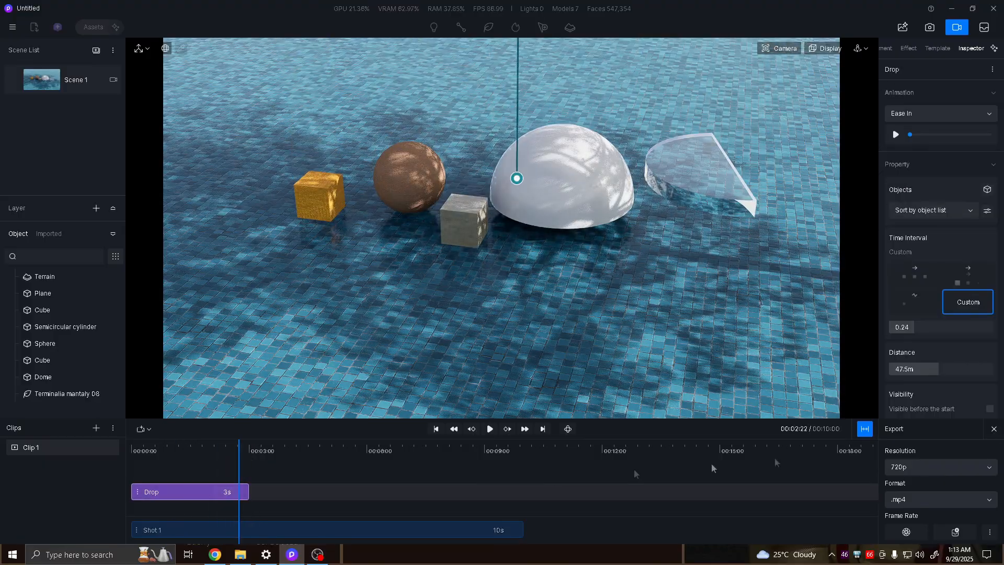
scroll(928, 393, "down", 3)
left_click(985, 376)
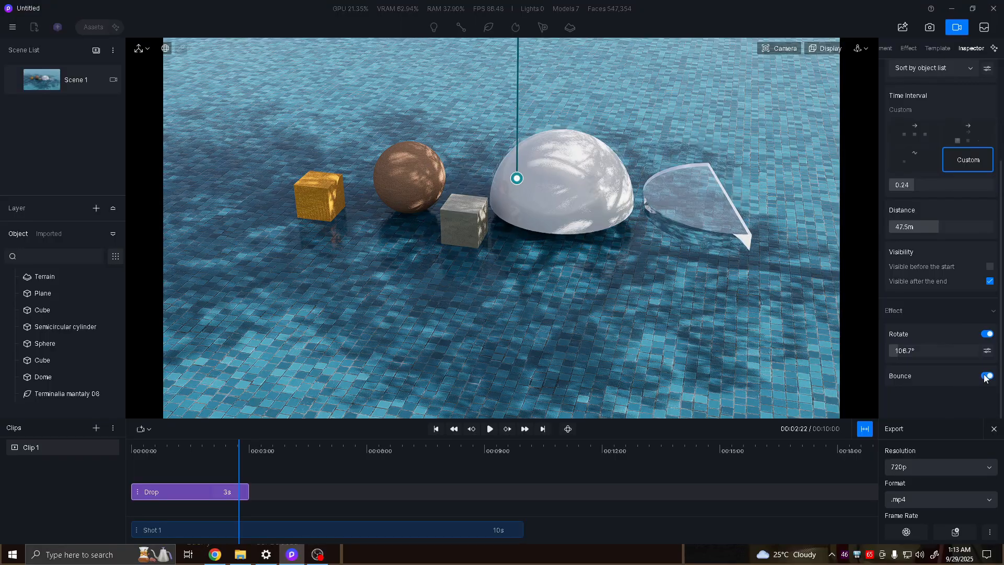
- Show the Rotate effect's extra options, try the Y axis, switch to X and scrub the animation to 00:02:07
left_click(987, 351)
scroll(930, 390, "down", 1)
left_click(934, 352)
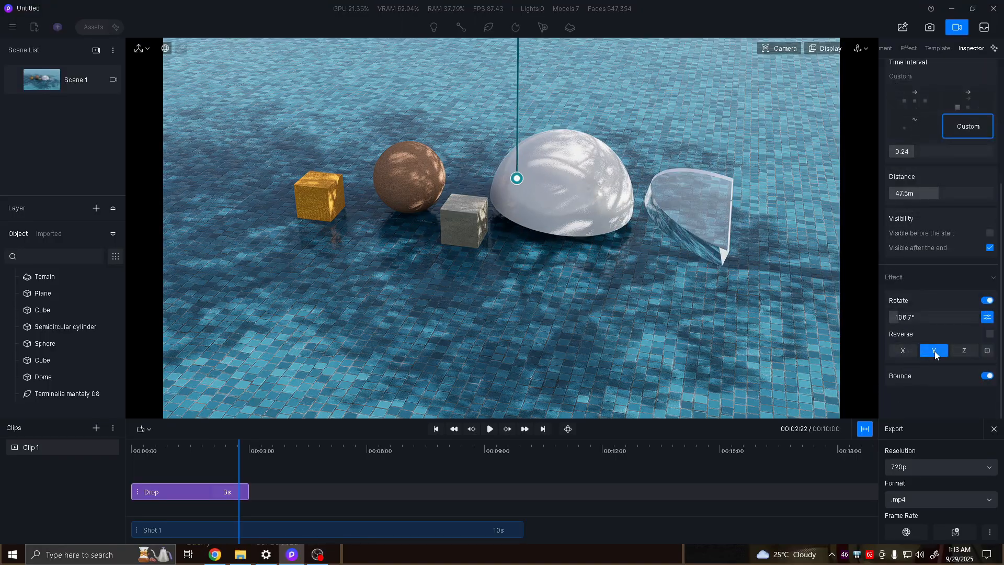
left_click(907, 356)
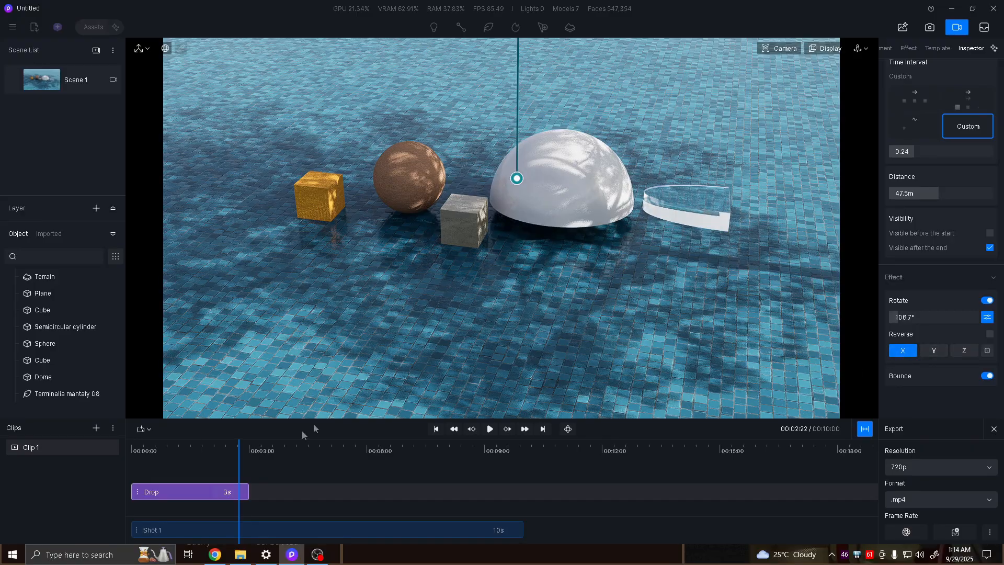
left_click_drag(239, 455, 190, 478)
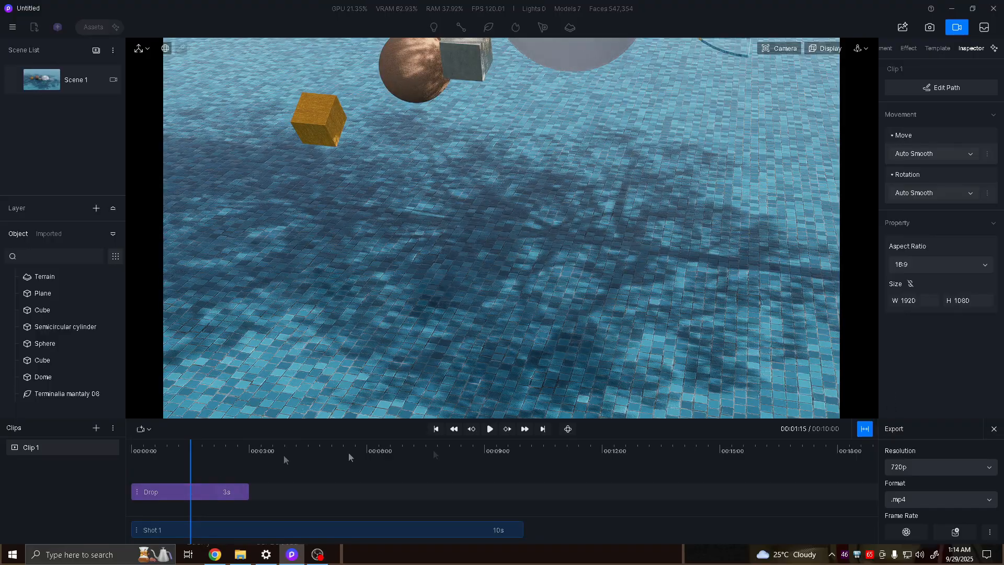
left_click(175, 491)
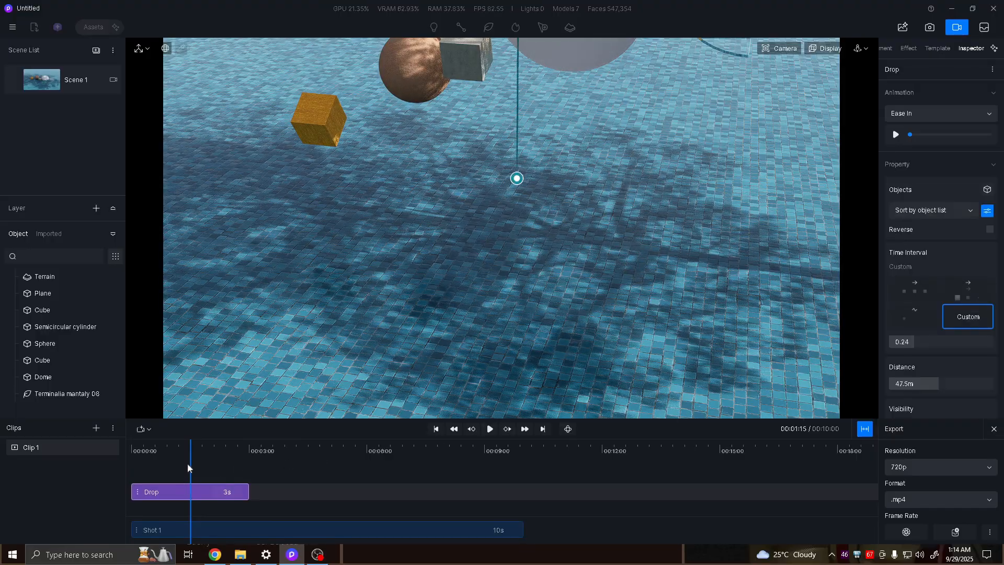
mouse_move(190, 461)
left_mouse_down()
mouse_move(253, 478)
mouse_move(220, 478)
left_mouse_up()
- Change the Drop animation's rotation axis to Y and scrub to 00:02:10
left_click(193, 494)
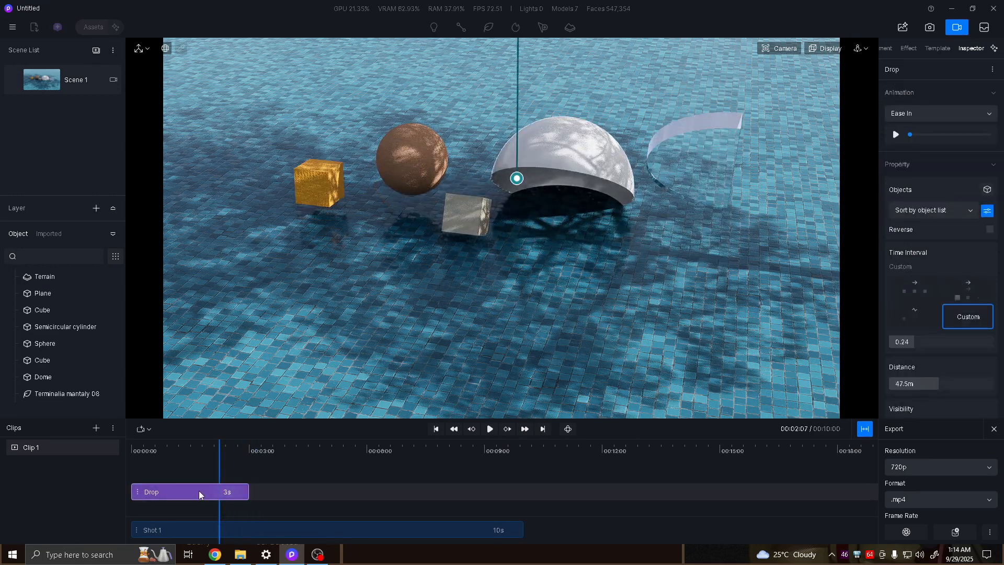
scroll(927, 413, "down", 5)
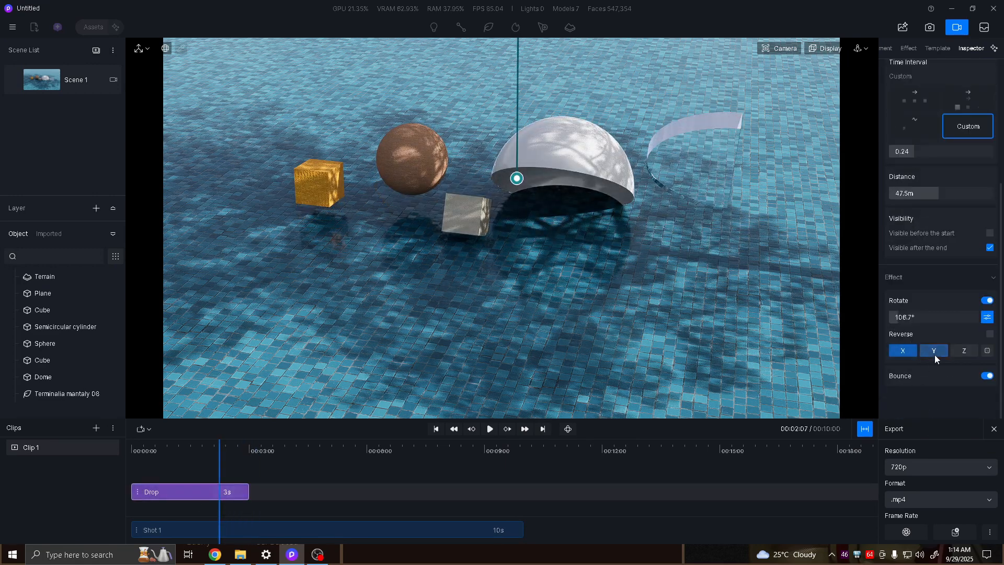
mouse_move(219, 470)
left_mouse_down()
mouse_move(230, 473)
mouse_move(206, 475)
mouse_move(239, 484)
mouse_move(223, 484)
left_mouse_up()
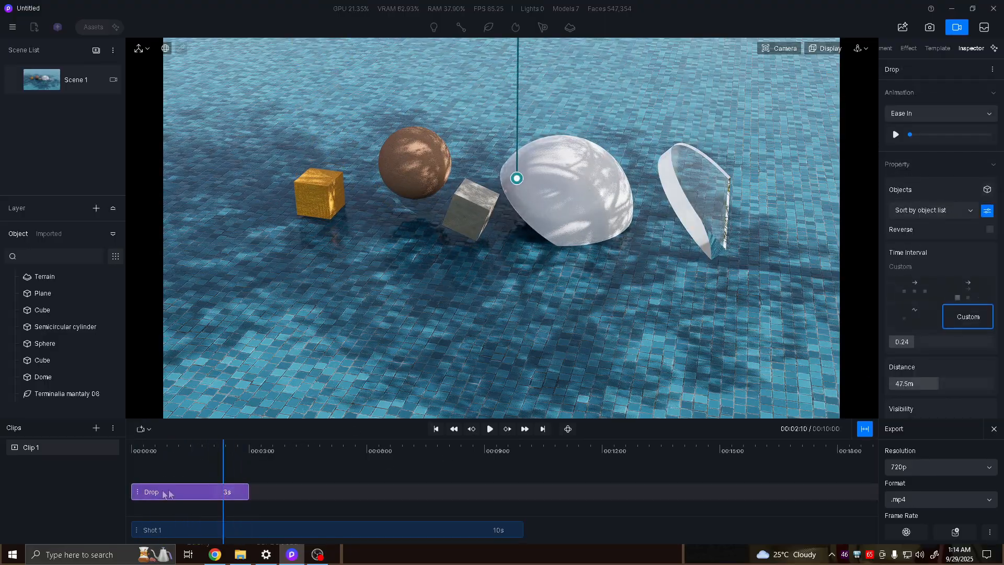
- Change the Drop animation's rotation axis to Z and scrub to 00:02:22
scroll(940, 366, "down", 5)
left_click(963, 385)
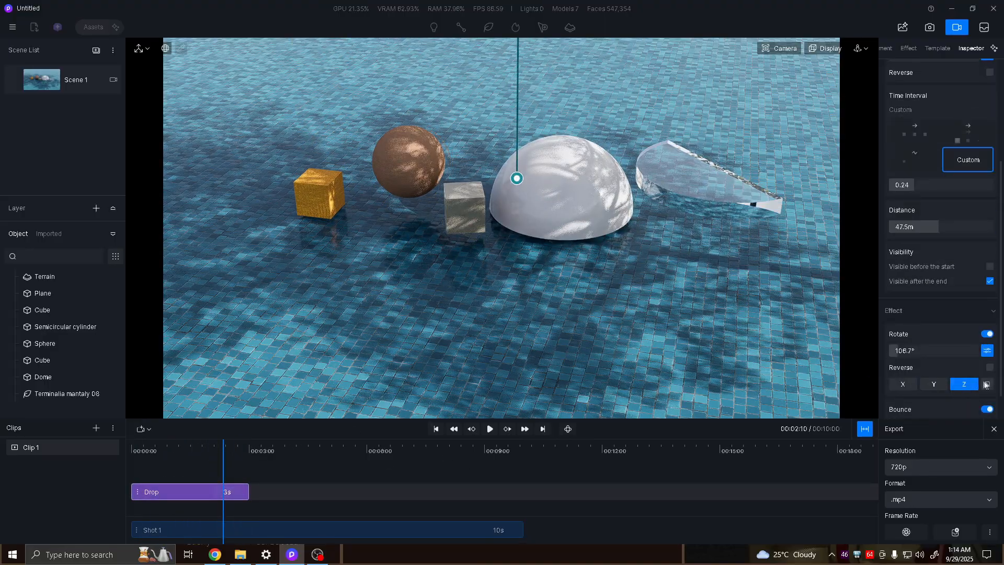
left_click_drag(224, 455, 239, 492)
- Switch the Drop animation's rotation from the Z axis to the fourth axis option after X, Y and Z
left_click(226, 492)
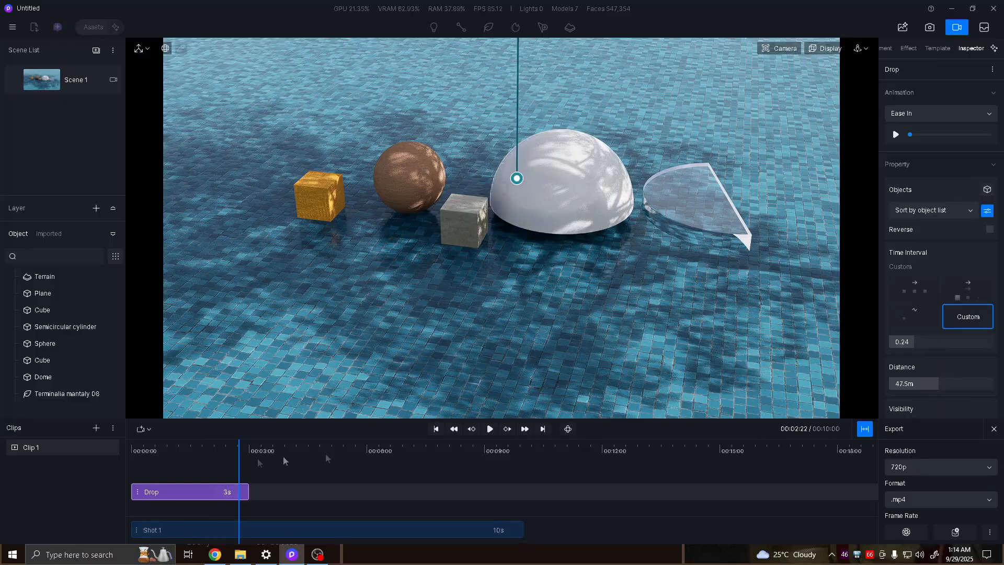
scroll(953, 371, "down", 4)
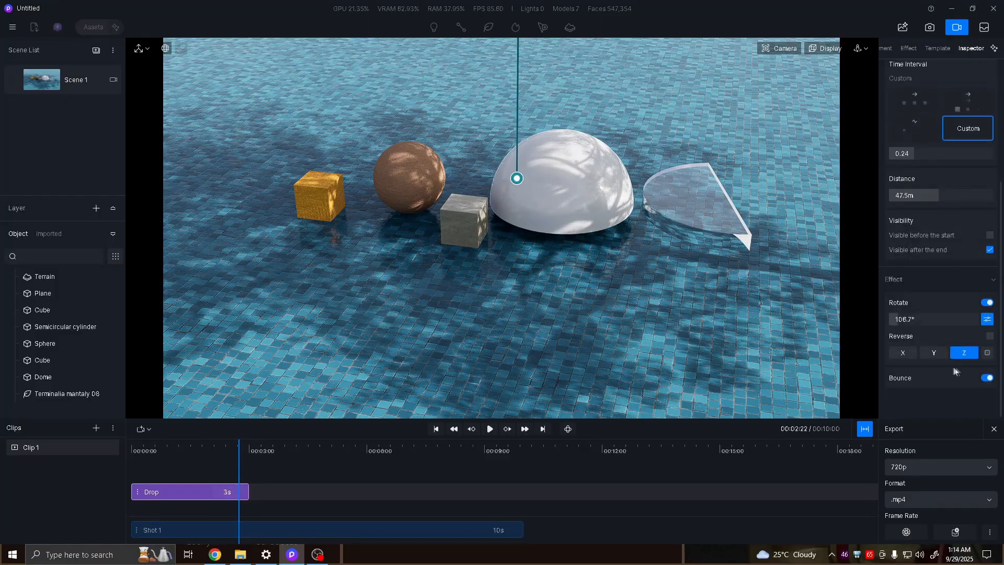
left_click(992, 355)
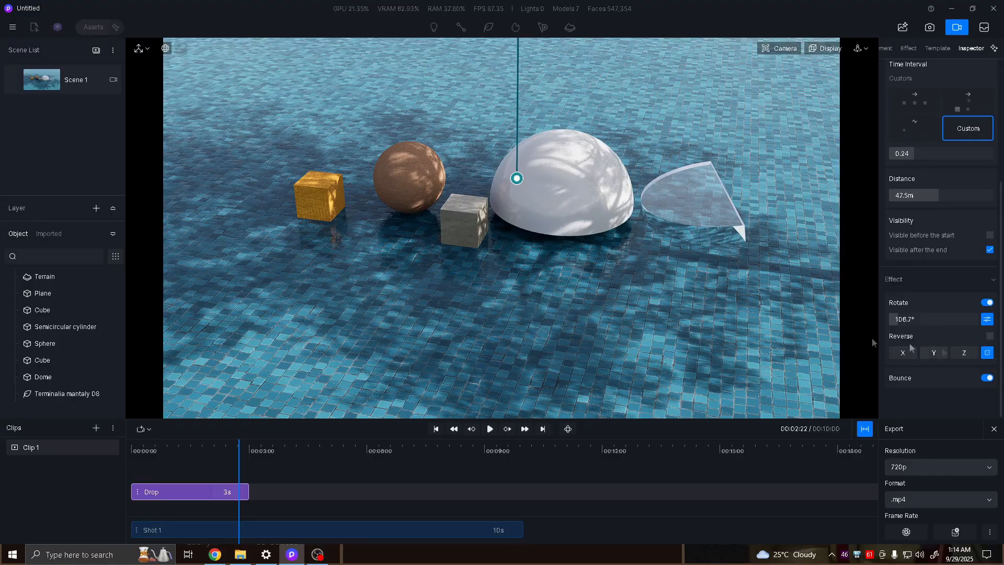
- Rotate the tiled floor Plane 71° about its Z axis and reselect the Drop animation
middle_click_drag(595, 140, 566, 250)
middle_click_drag(610, 346, 575, 80)
left_click(590, 208)
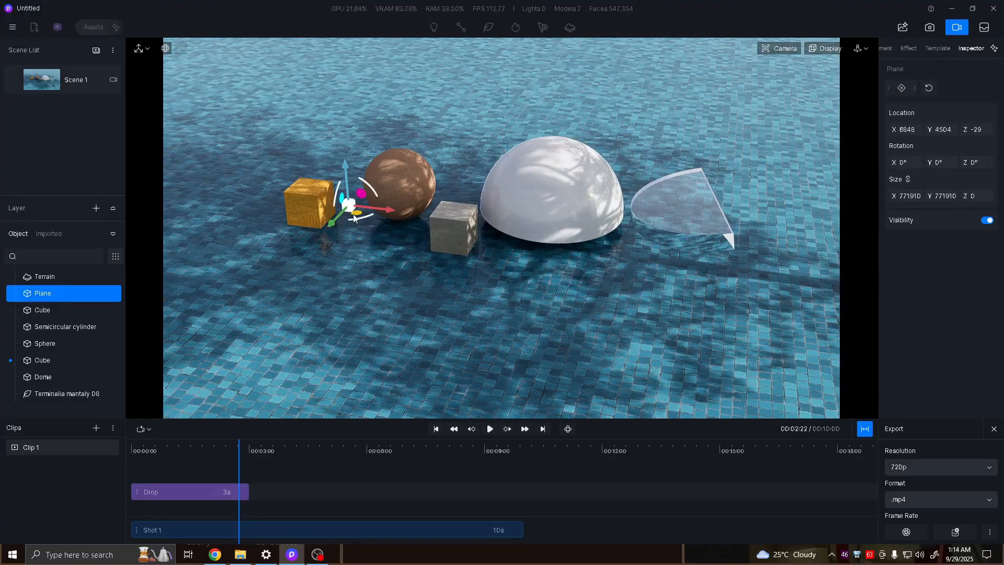
left_click_drag(359, 216, 357, 179)
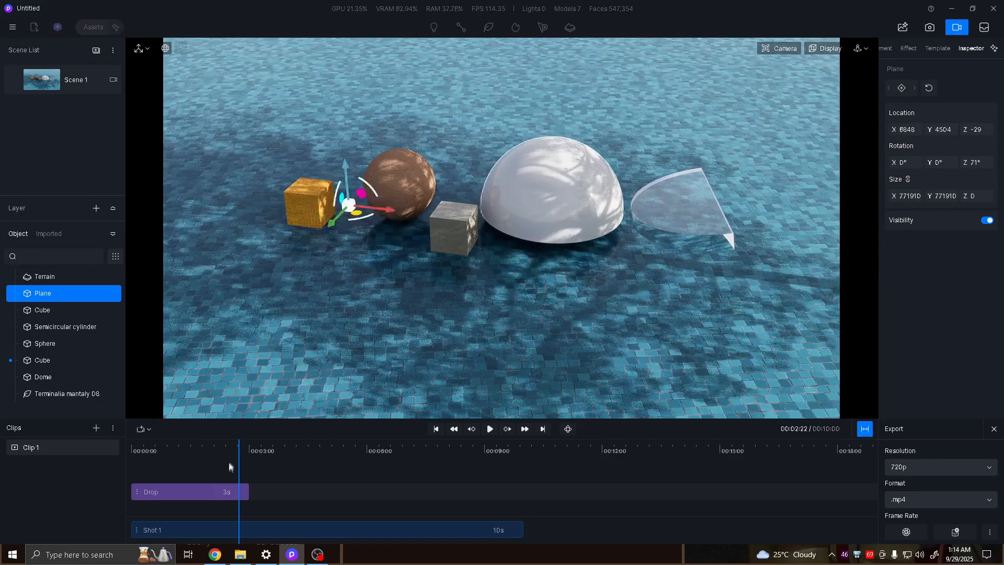
left_click(217, 491)
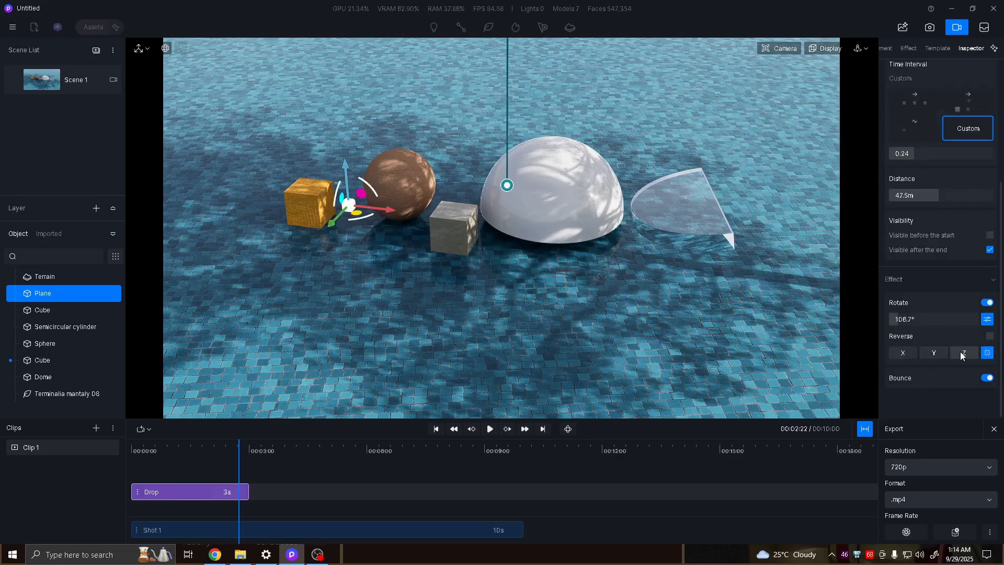
- Set the Drop animation's rotation axis back to Y and play the clip from the start
left_click(938, 353)
left_click_drag(242, 460, 39, 466)
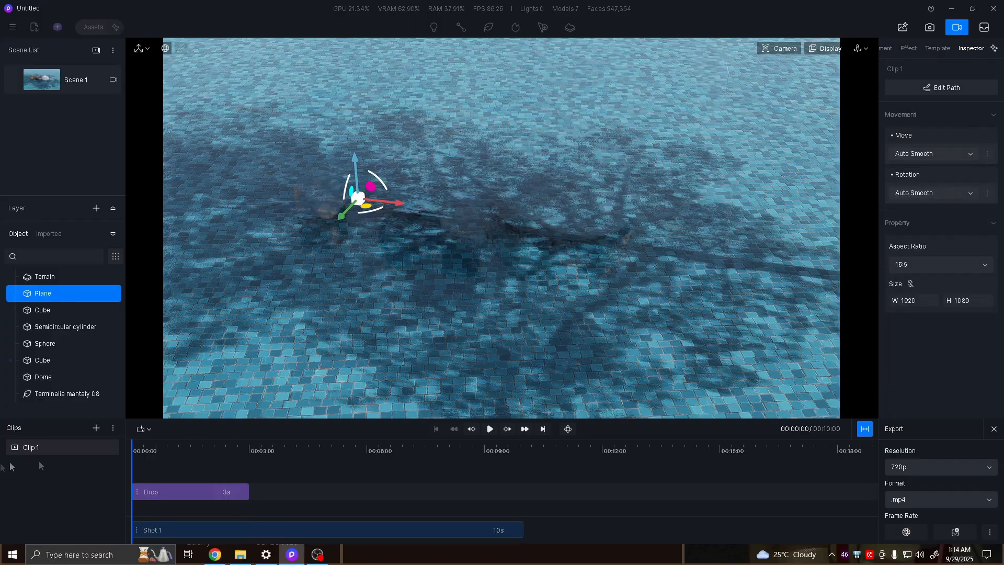
left_click(489, 428)
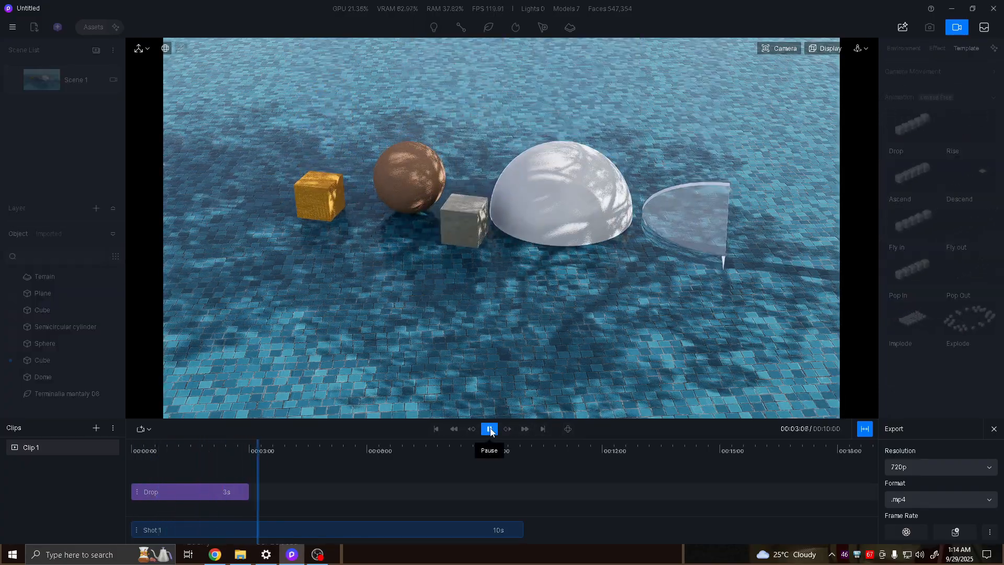
left_click(488, 429)
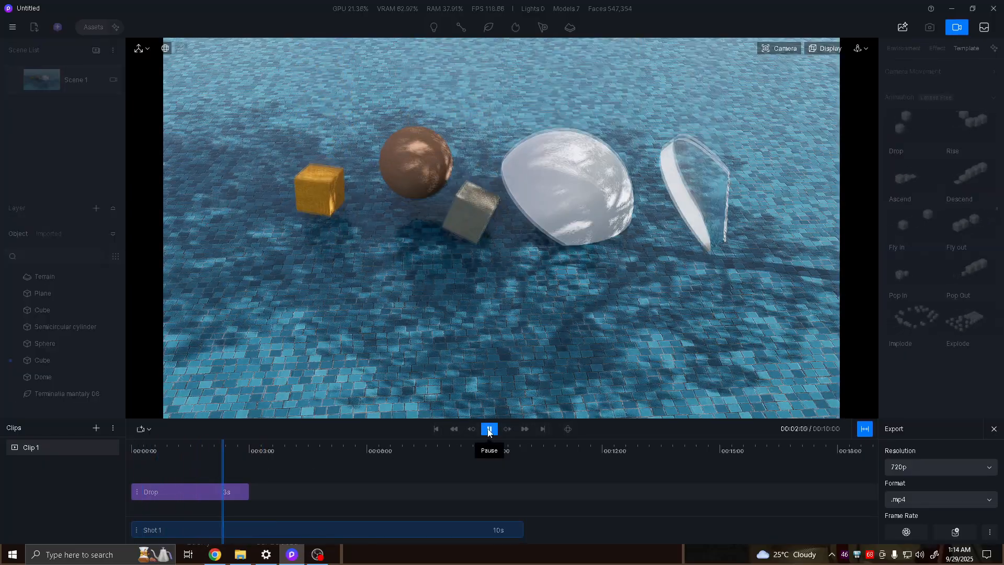
- Review the Drop animation's settings, its list of alternative animation types and the available animation templates
left_click(205, 492)
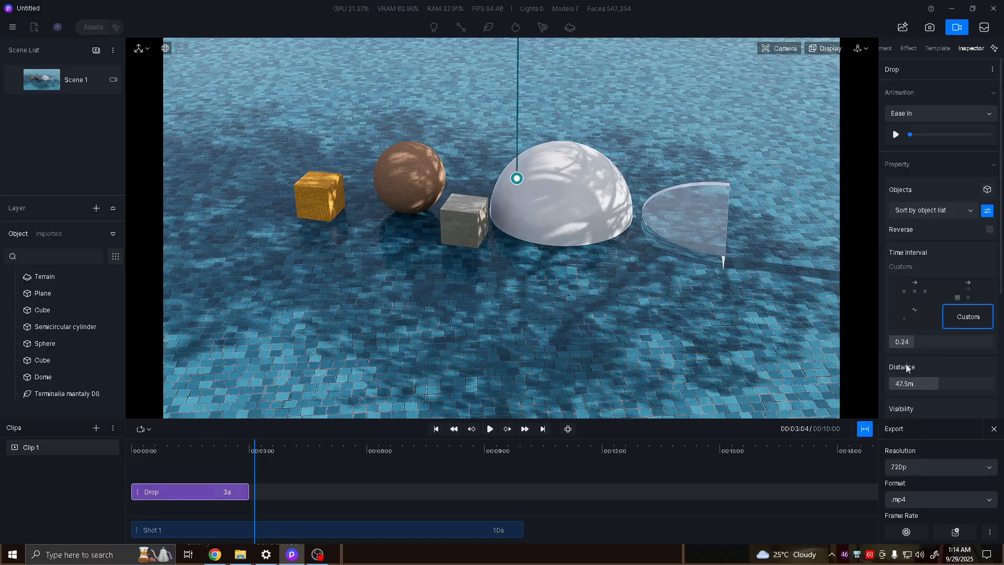
scroll(961, 385, "down", 4)
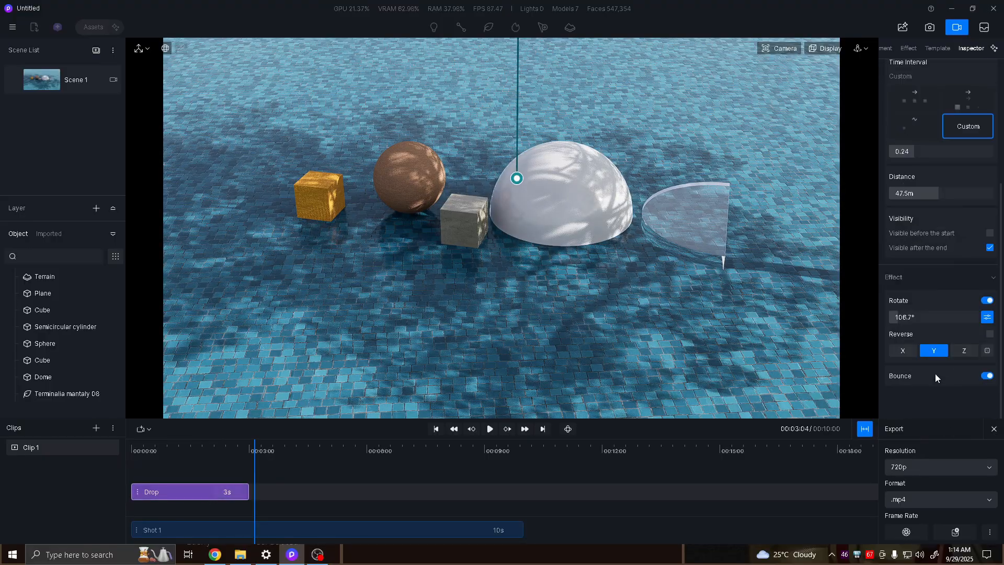
scroll(934, 373, "up", 4)
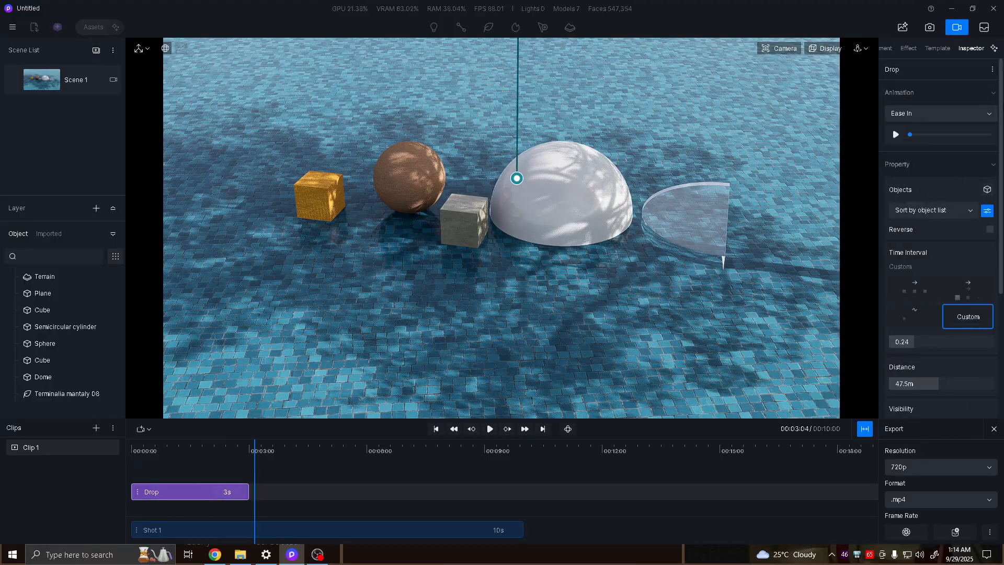
left_click(991, 94)
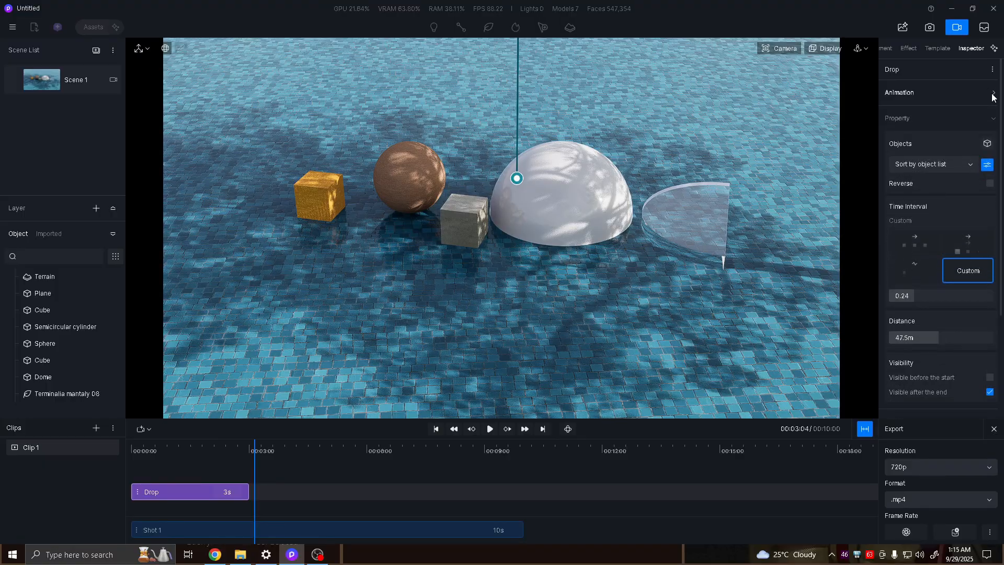
left_click(992, 94)
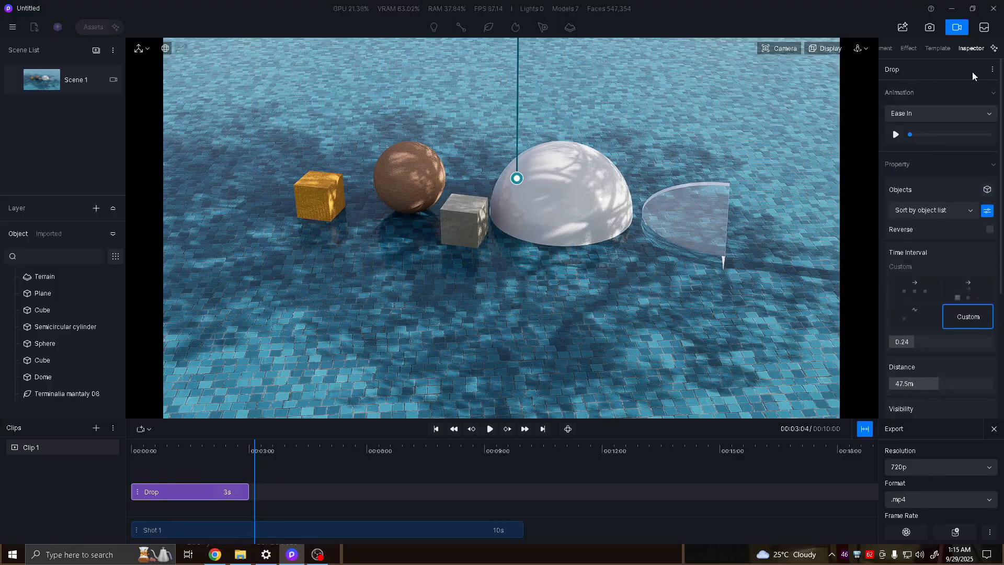
left_click(990, 71)
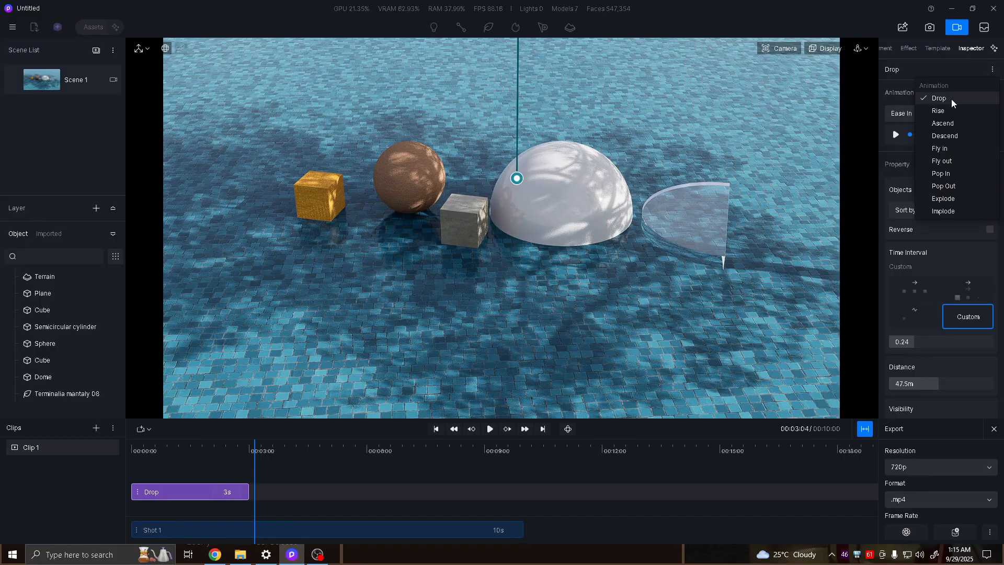
left_click(460, 468)
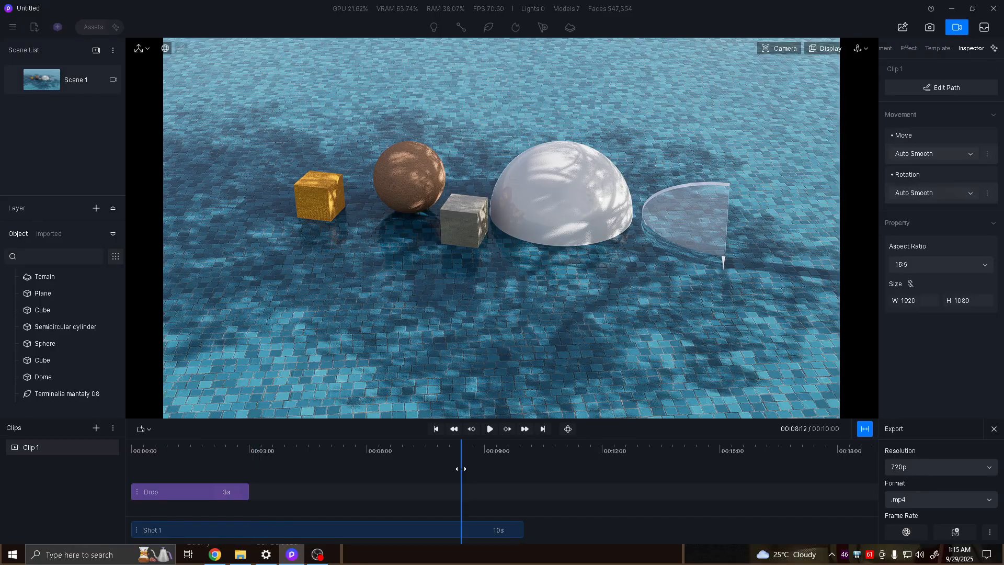
left_click(939, 48)
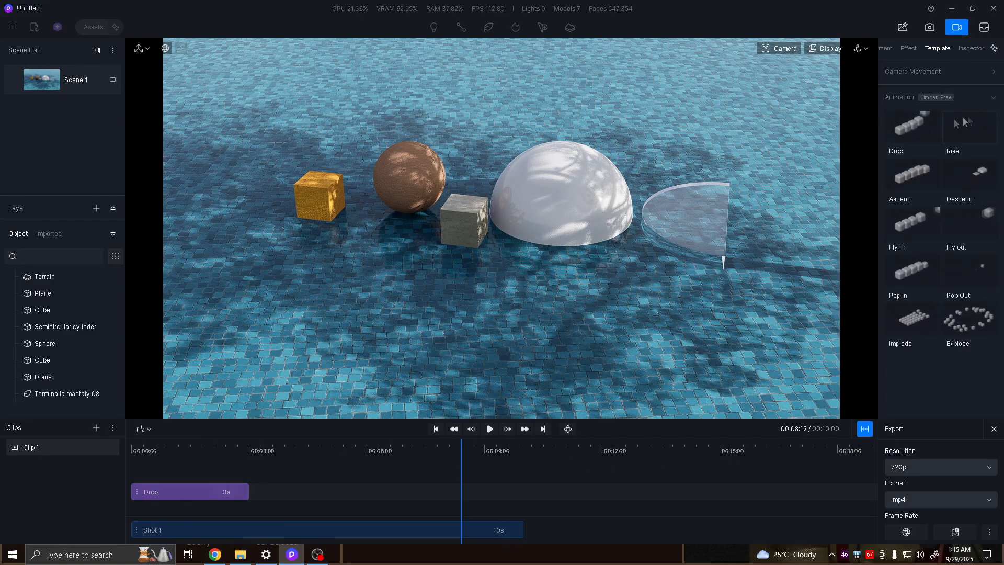
- Switch the Drop animation to Rise and preview it from the start of the clip
left_click(200, 488)
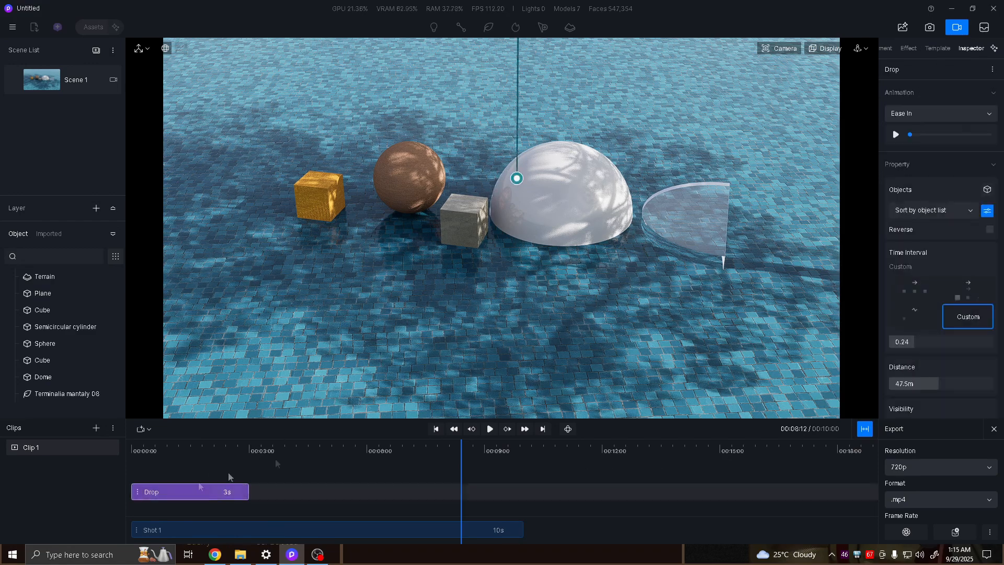
left_click(993, 69)
left_click(956, 111)
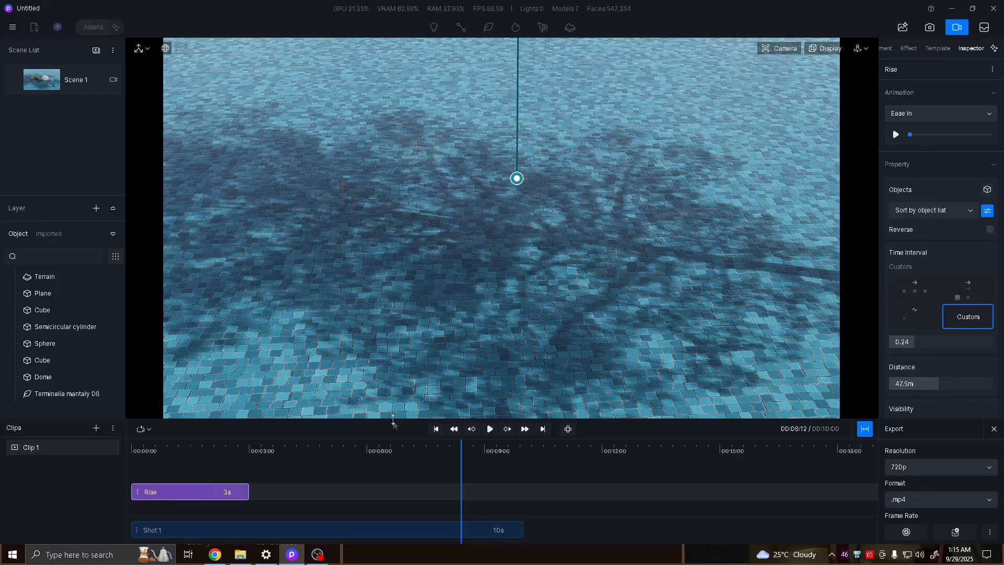
left_click_drag(459, 457, 117, 500)
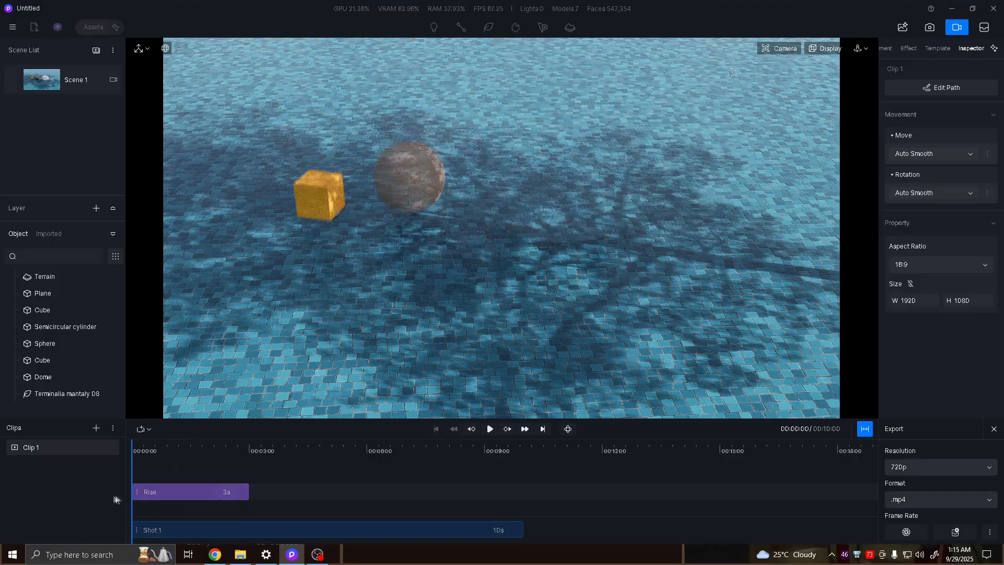
left_click(490, 431)
left_click(490, 432)
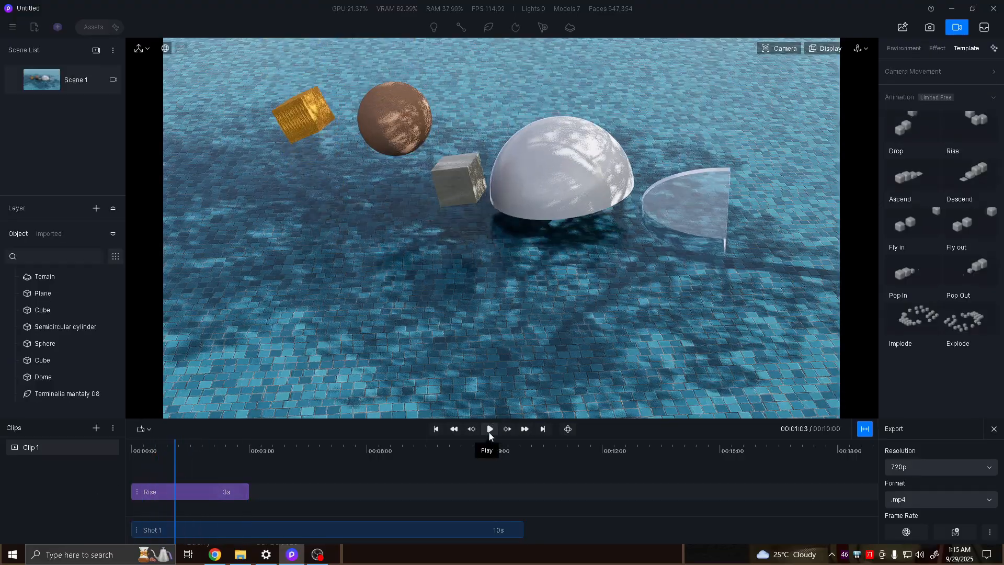
- Examine the Rise animation's visibility and effect settings and scrub the clip back to 00:00:25
left_click(180, 485)
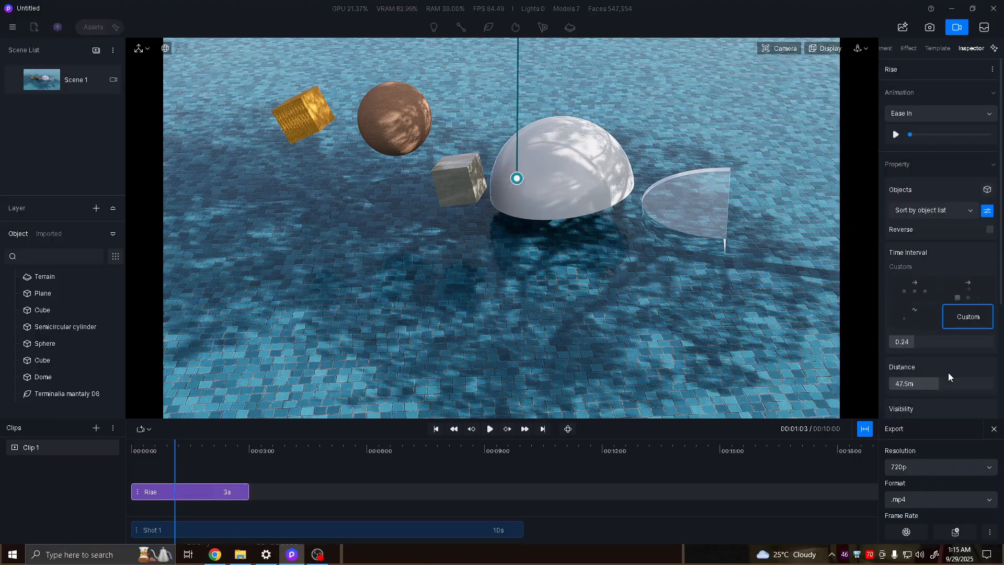
scroll(949, 376, "down", 3)
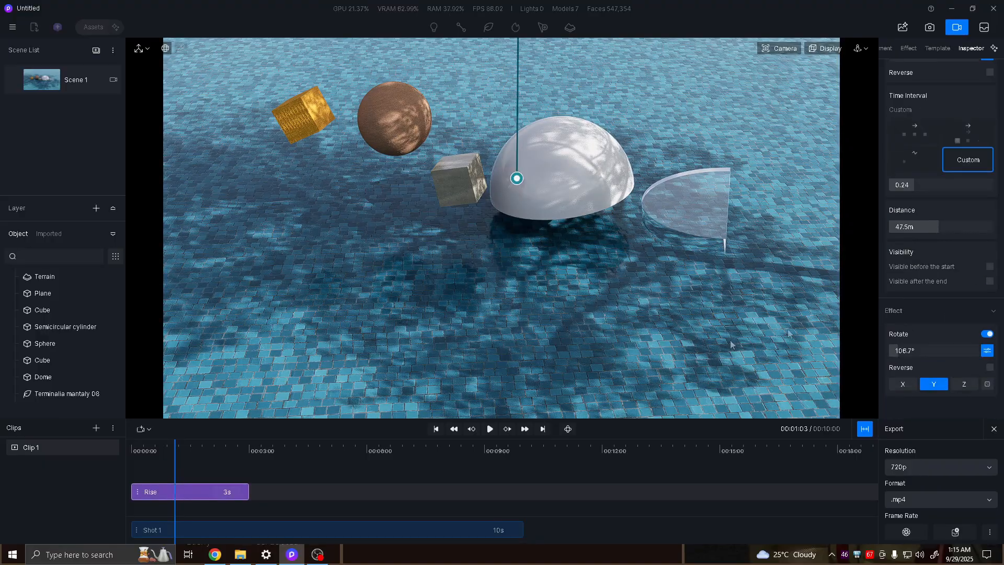
mouse_move(175, 450)
left_mouse_down()
mouse_move(140, 452)
mouse_move(164, 454)
left_mouse_up()
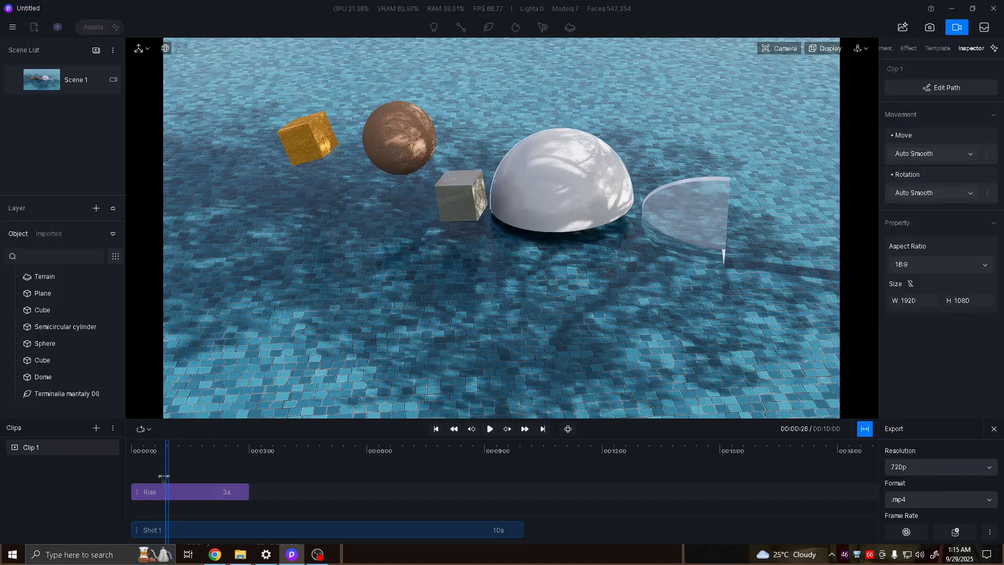
left_click(165, 491)
scroll(937, 368, "down", 3)
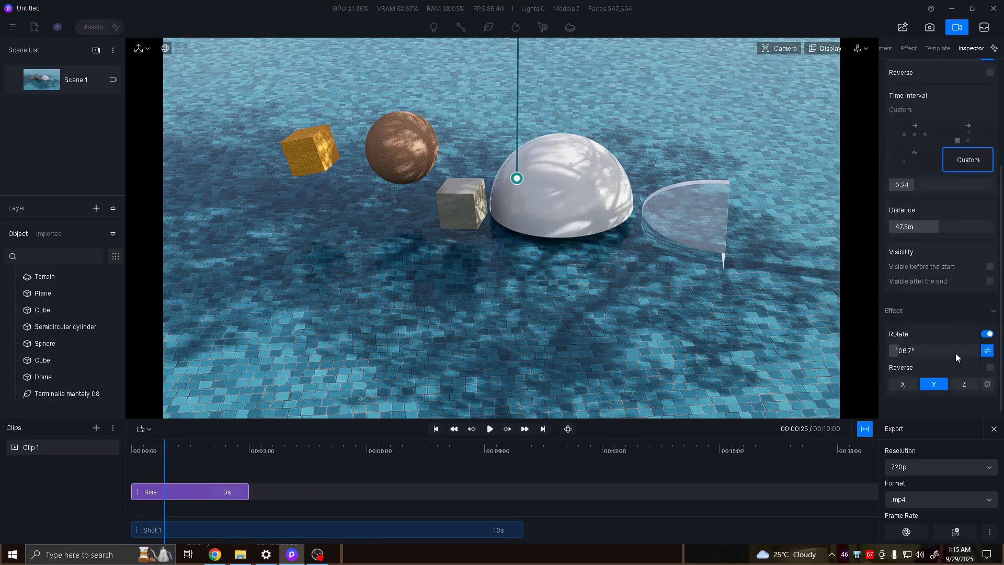
- Play the Rise animation twice from the start of the clip
left_click_drag(164, 462, 130, 474)
left_click(483, 431)
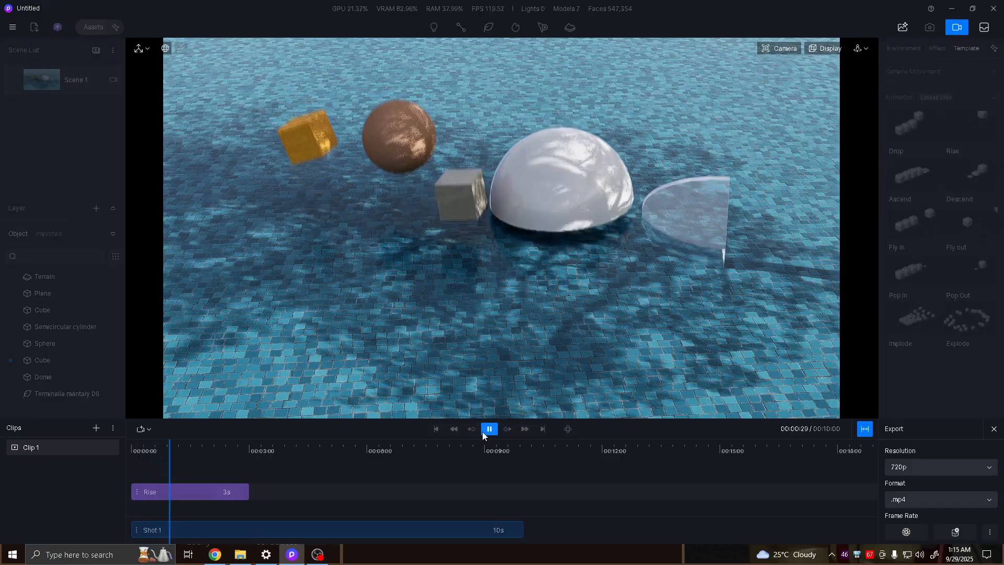
left_click(482, 432)
left_click_drag(218, 467, 131, 466)
left_click(491, 430)
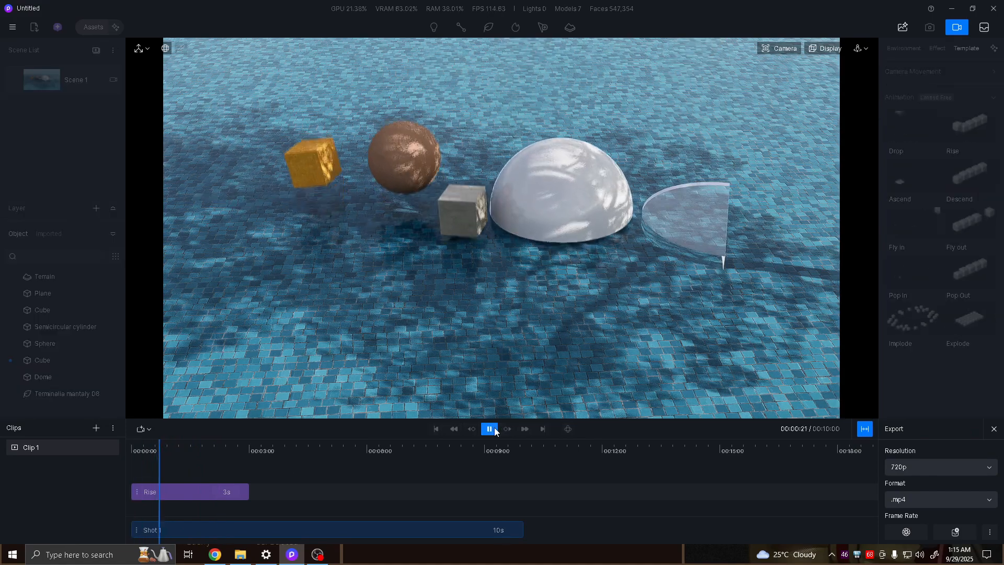
left_click(495, 431)
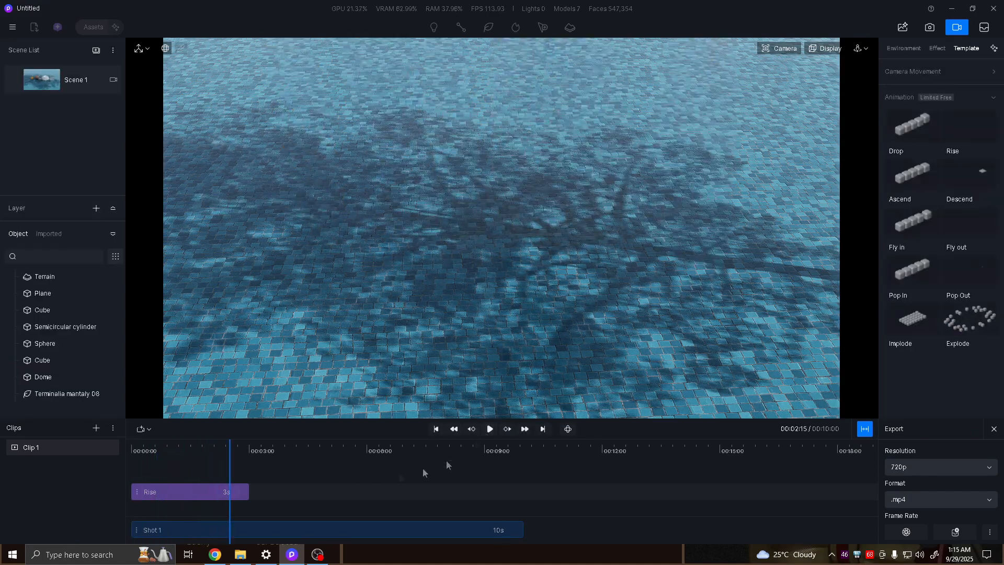
- Change the Rise animation's type to Ascend and preview its motion
left_click_drag(223, 464, 155, 472)
left_click(166, 494)
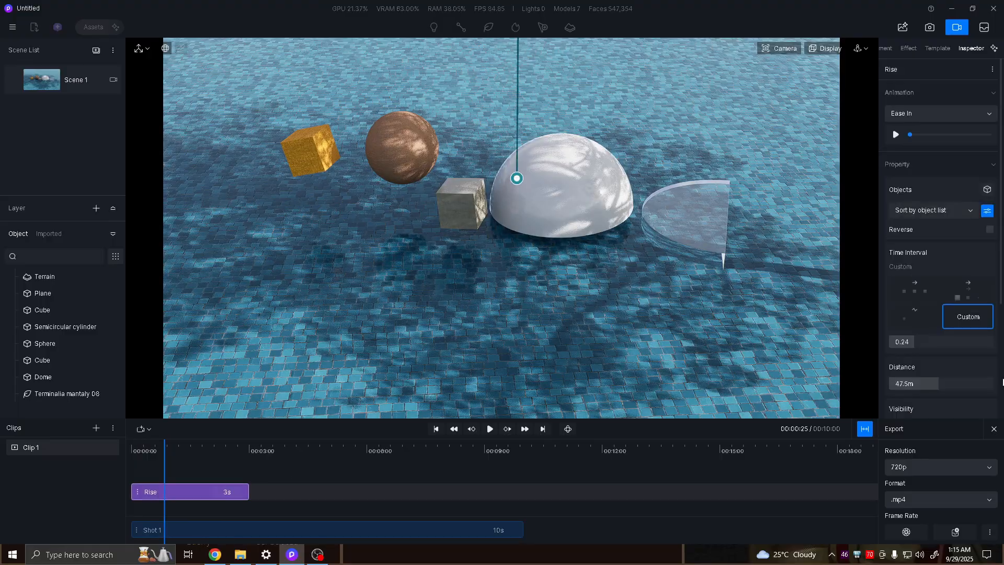
left_click(964, 72)
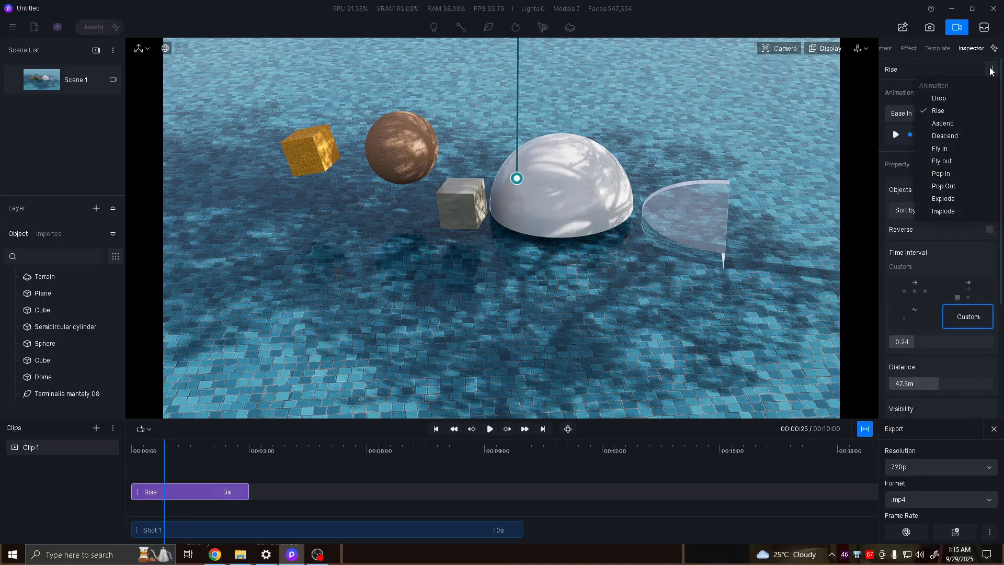
left_click(957, 124)
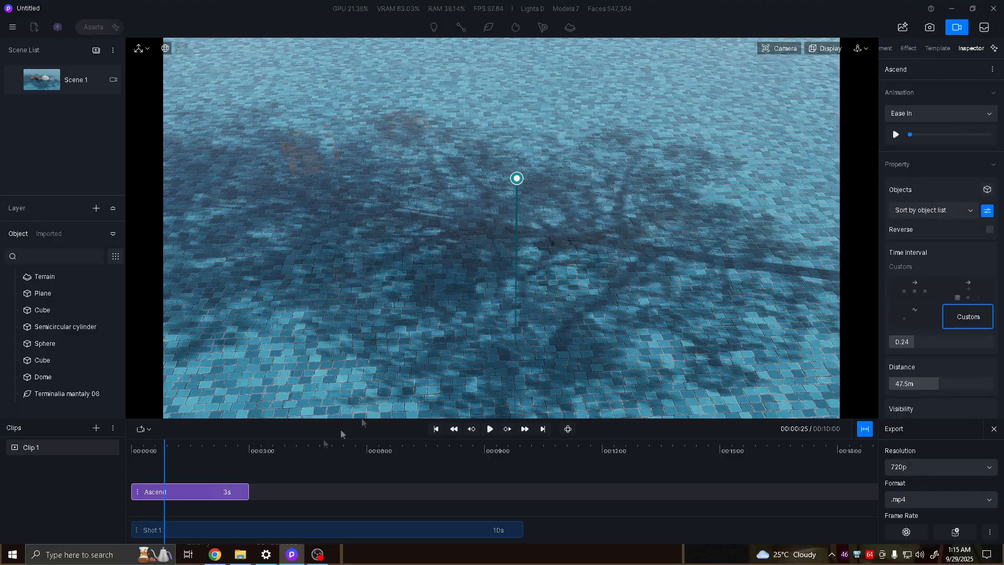
left_click(157, 466)
left_click(493, 428)
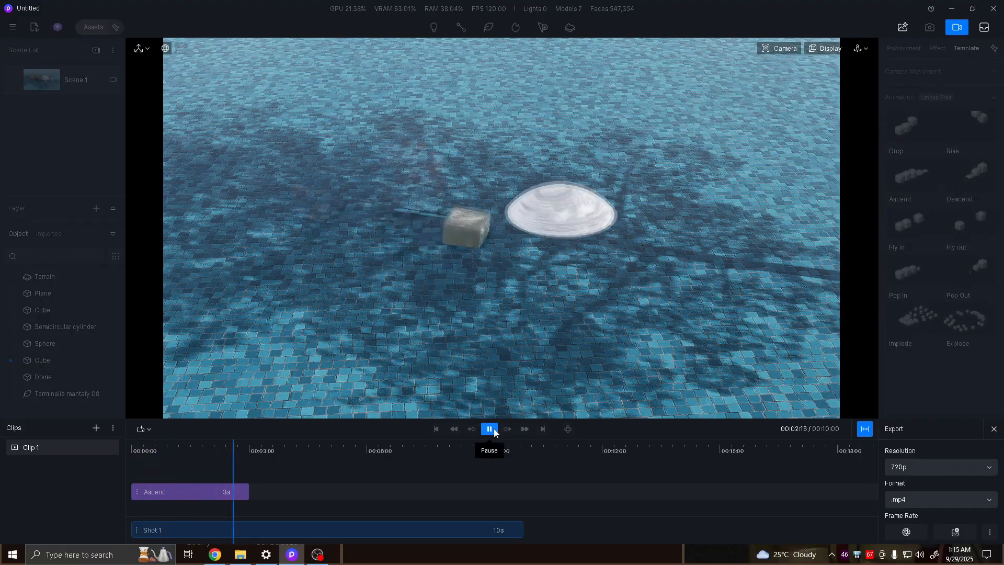
left_click(494, 429)
- Review the Ascend animation's visibility and effect settings and replay the clip from the start
left_click(180, 480)
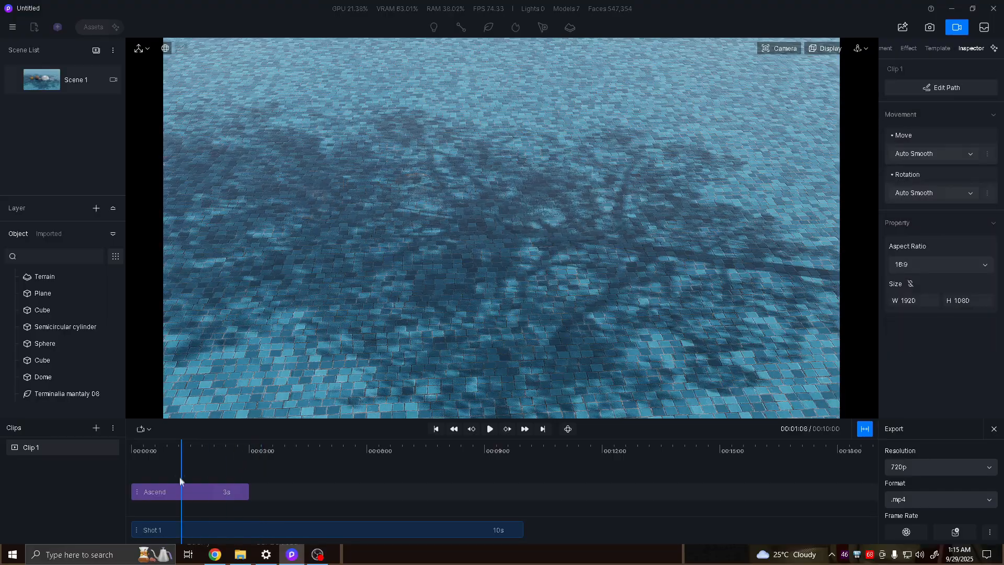
left_click(227, 484)
scroll(941, 313, "down", 5)
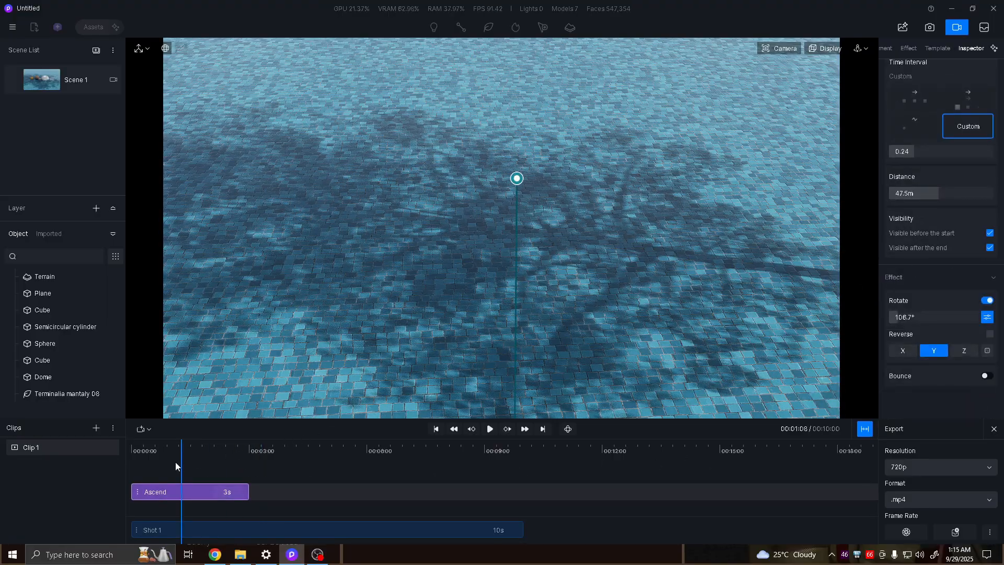
left_click_drag(181, 457, 131, 457)
left_click(496, 432)
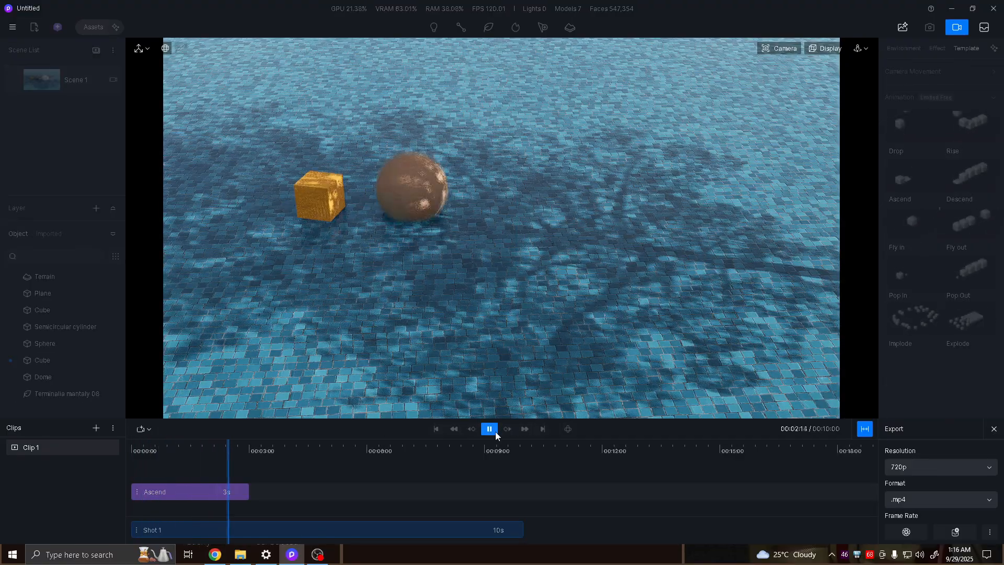
left_click(495, 432)
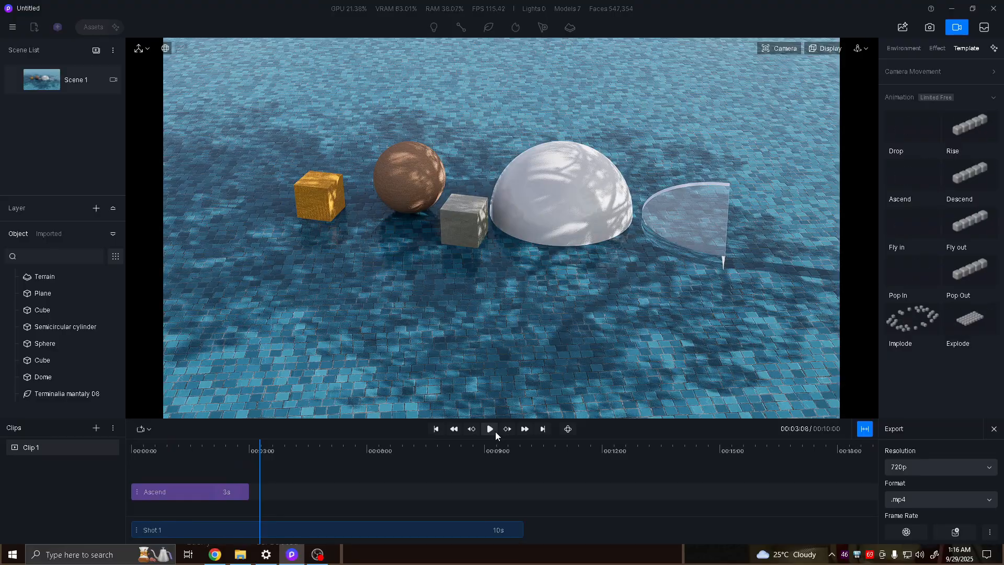
- Change the Ascend animation's type to Descend, preview it from the start and return to 00:00:00
left_click_drag(259, 462, 127, 485)
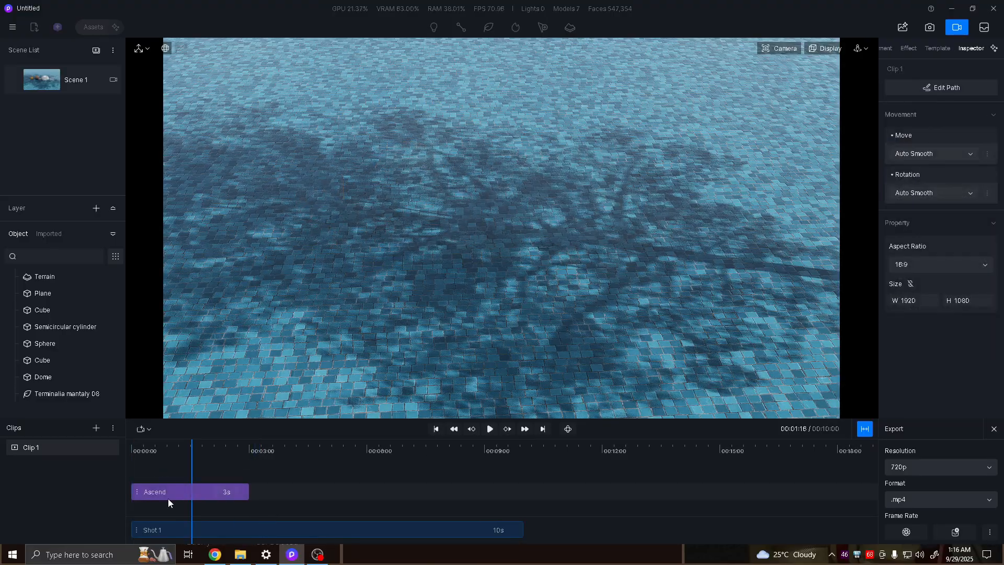
left_click(168, 498)
left_click(991, 71)
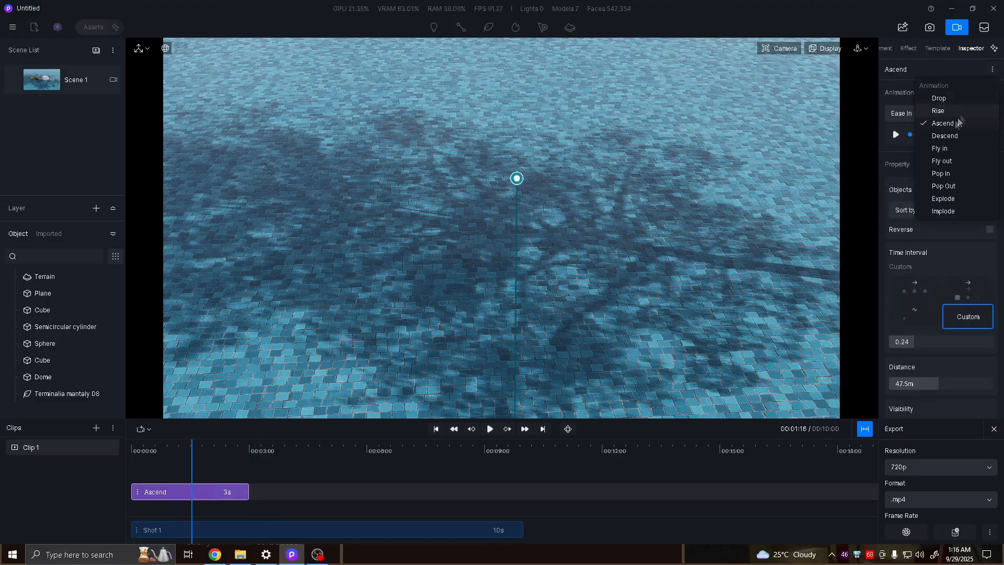
left_click(944, 134)
left_click_drag(198, 459, 134, 472)
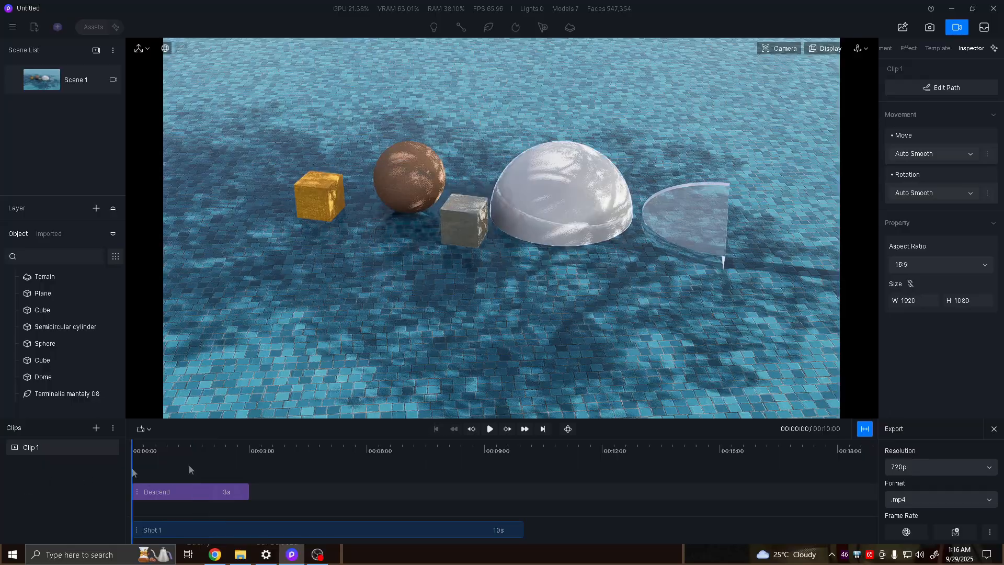
left_click(491, 429)
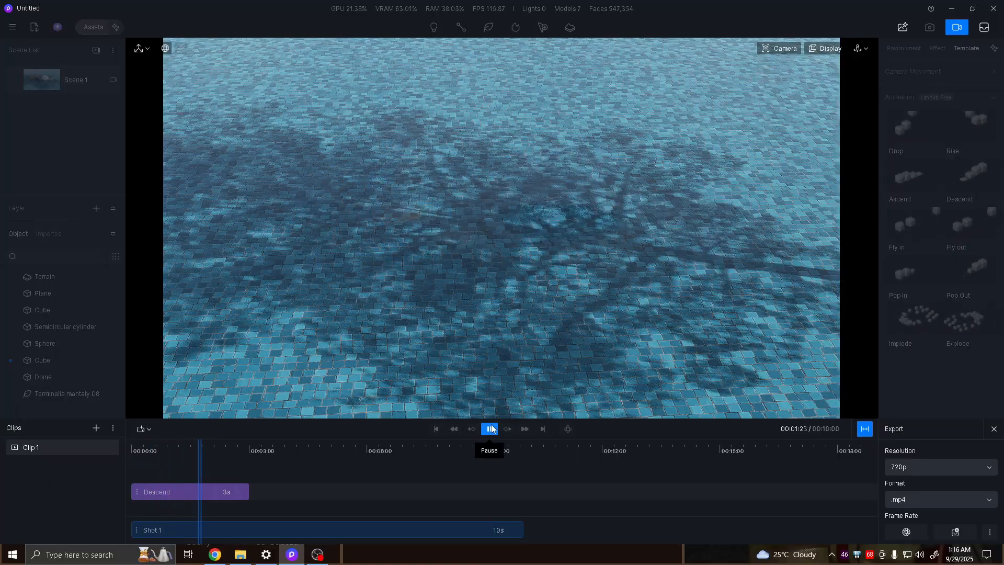
left_click(492, 429)
left_click_drag(203, 460, 131, 464)
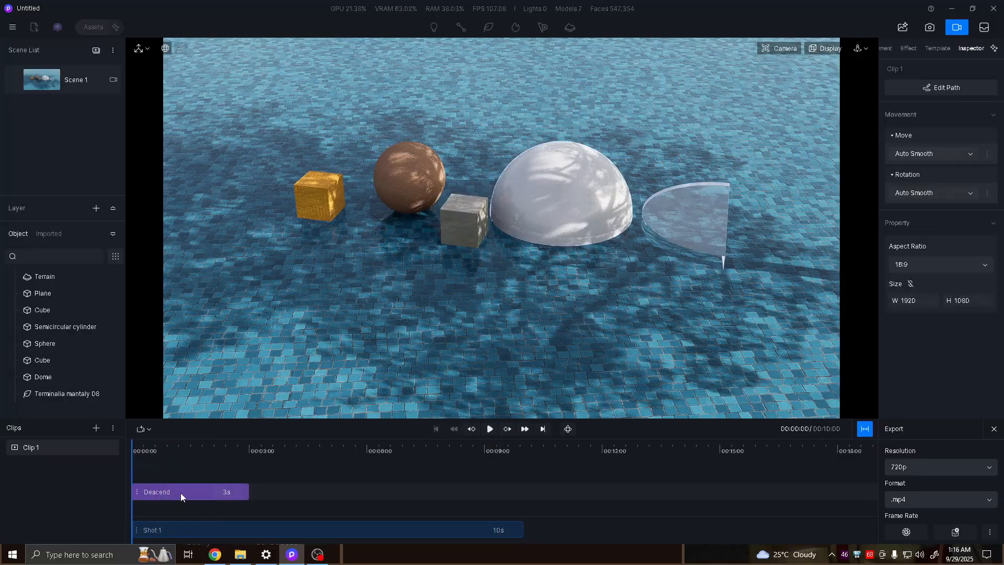
- Change the Descend animation's type to Fly in and play the clip from the start
left_click(180, 493)
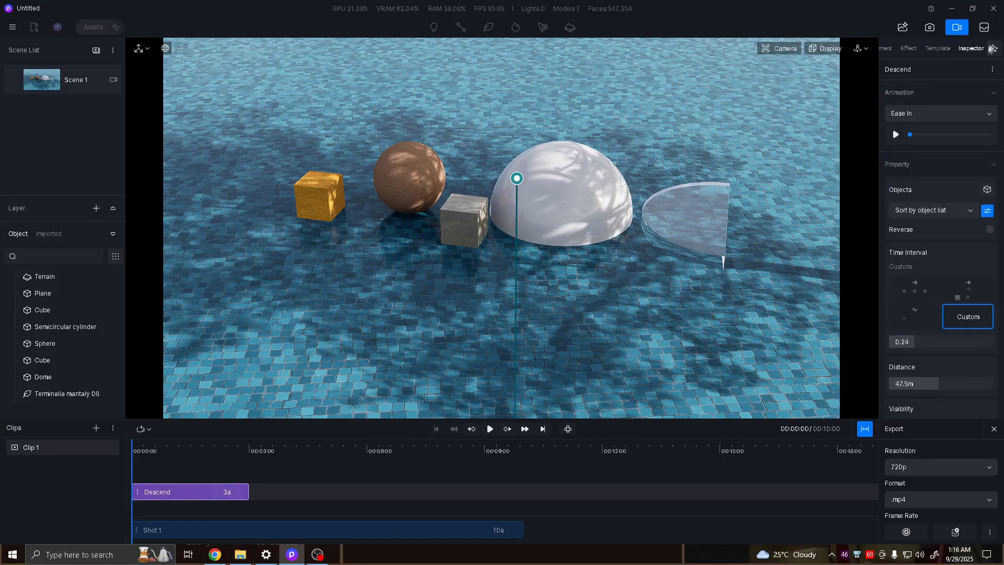
left_click(992, 71)
left_click(949, 149)
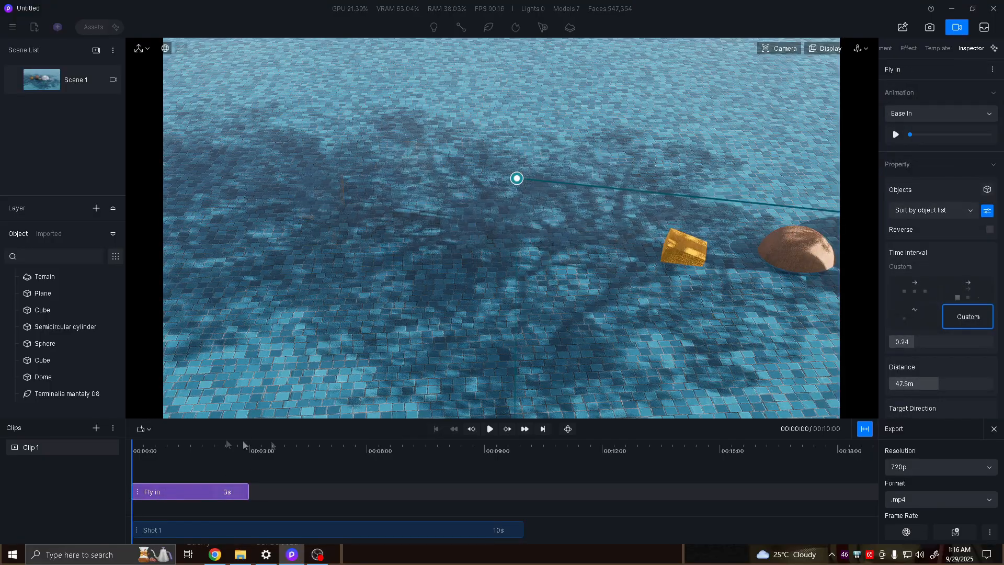
left_click(490, 428)
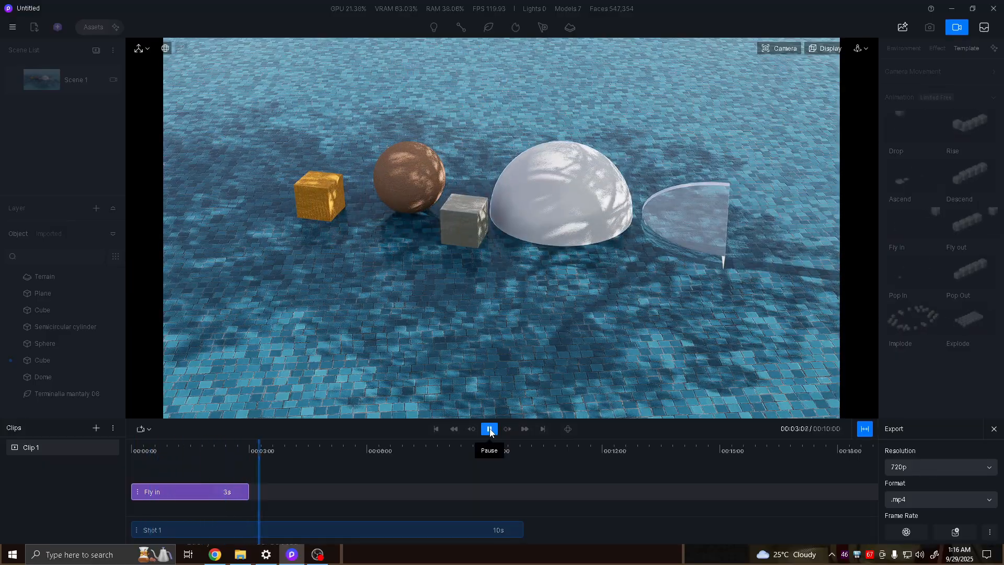
left_click(490, 428)
- Set the Fly in animation's target direction angles to 320° and 201° and scrub to 00:02:24
left_click(181, 487)
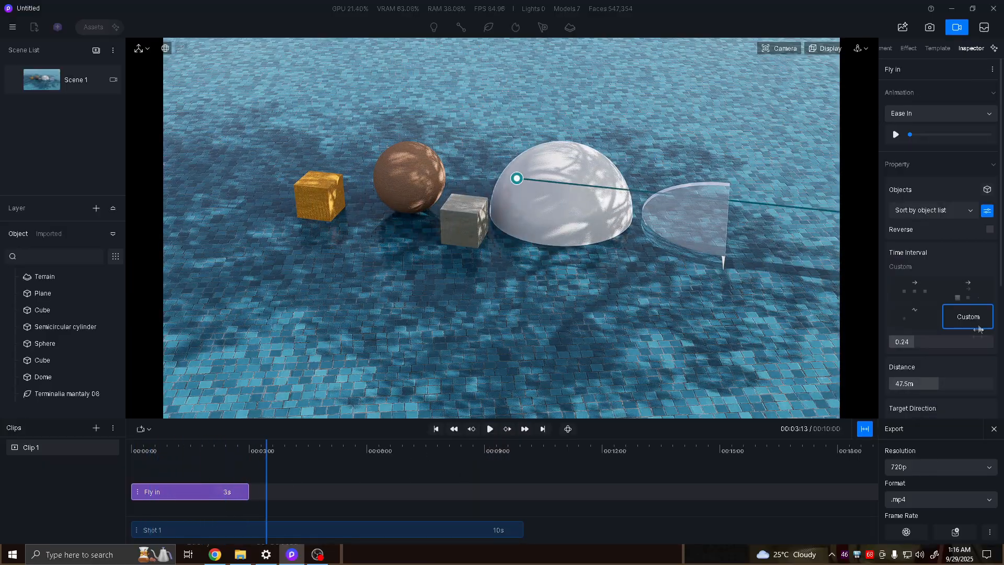
scroll(964, 347, "down", 5)
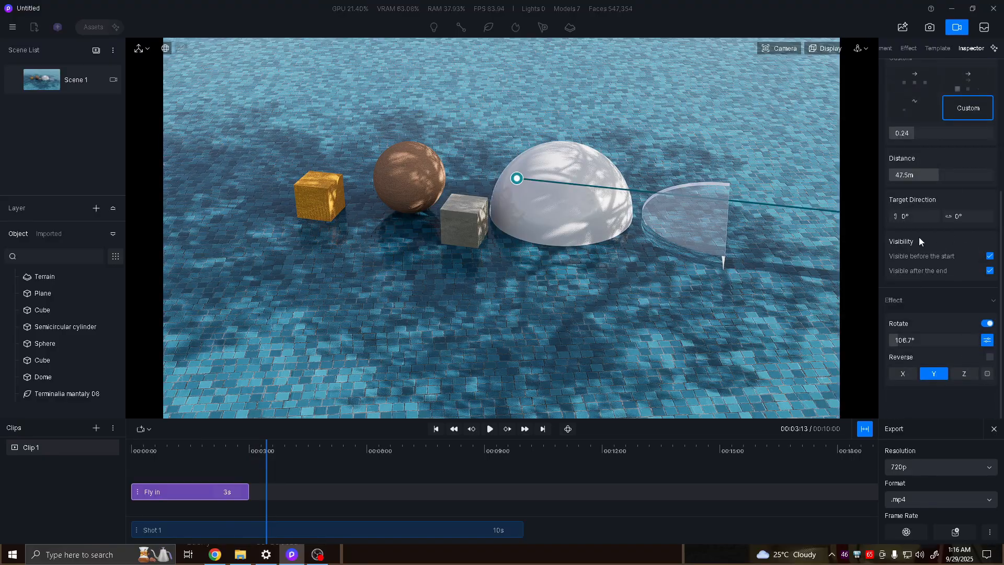
left_click_drag(912, 216, 893, 216)
left_click_drag(265, 455, 220, 475)
left_click(195, 492)
scroll(939, 356, "down", 5)
mouse_move(964, 269)
left_mouse_down()
mouse_move(993, 269)
mouse_move(954, 275)
left_mouse_up()
mouse_move(224, 458)
left_mouse_down()
mouse_move(112, 473)
mouse_move(231, 475)
mouse_move(242, 463)
left_mouse_up()
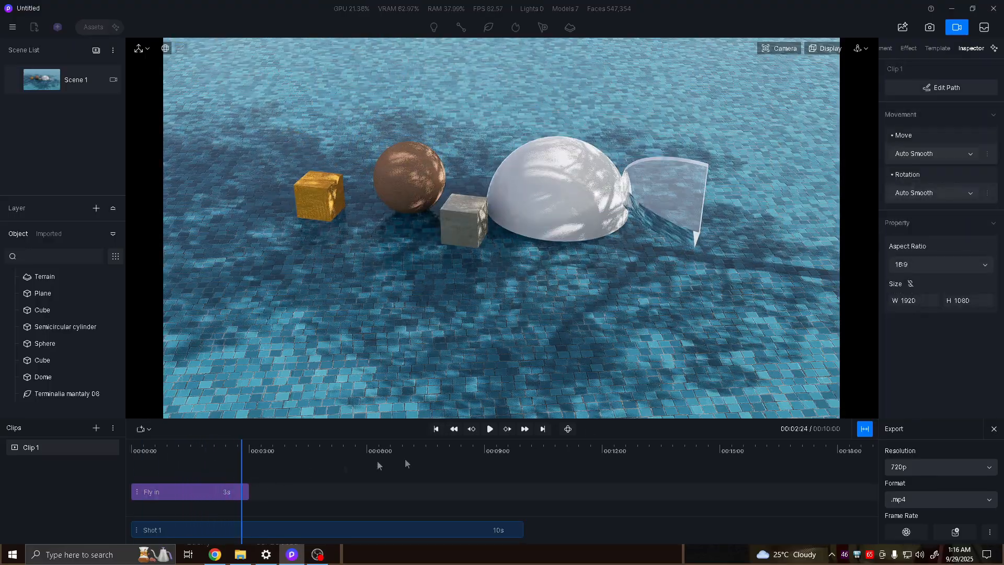
- Try a larger and a smaller Rotate amount on the Fly in animation, checking the motion at 00:02:06
left_click(198, 495)
scroll(964, 344, "down", 5)
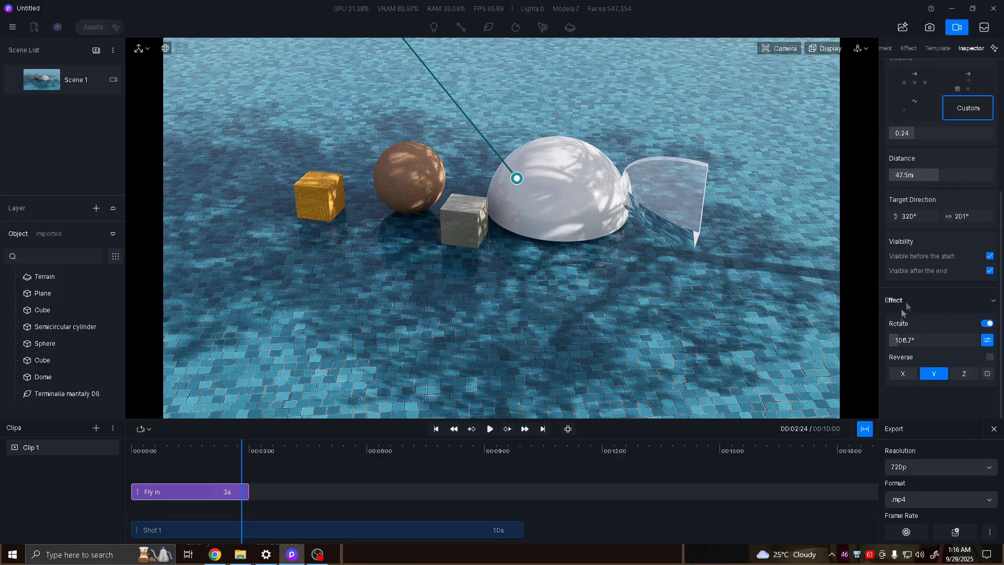
left_click_drag(913, 339, 996, 358)
left_click_drag(241, 458, 218, 473)
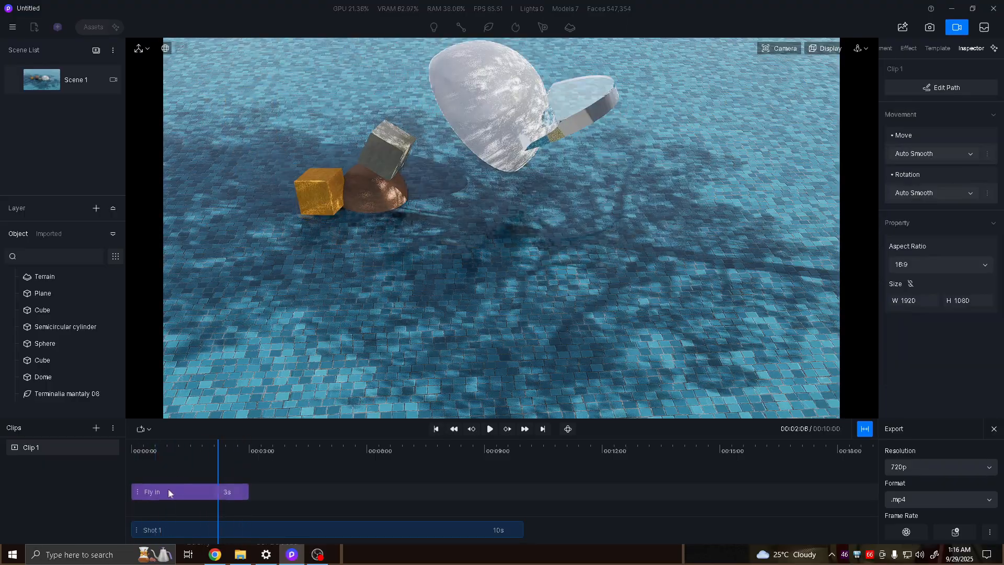
left_click(168, 490)
scroll(919, 378, "down", 4)
left_click_drag(942, 342, 865, 382)
- Change the animation's type to Fly out and move the playhead to 00:01:19
scroll(972, 284, "up", 5)
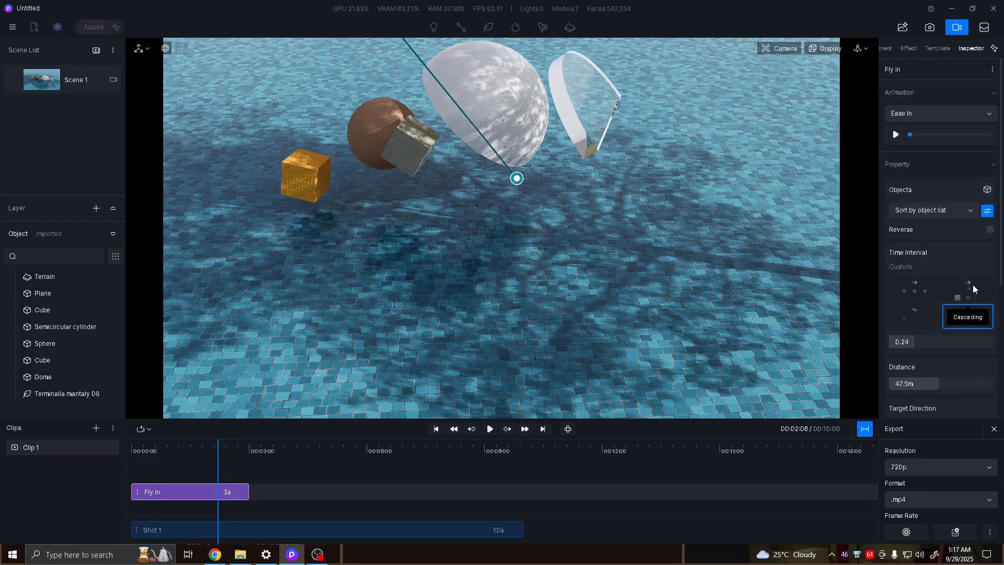
left_click(959, 92)
left_click(941, 161)
left_click_drag(218, 473, 194, 477)
- Set the Fly out animation's first target direction angle to 225° and scrub between 00:01:00 and 00:01:14
scroll(944, 331, "down", 4)
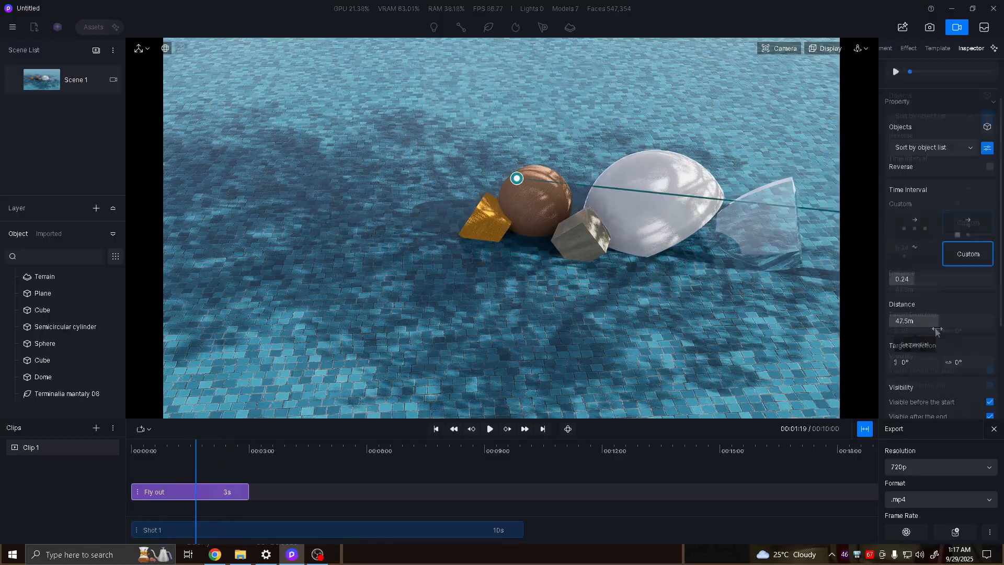
mouse_move(908, 236)
left_mouse_down()
mouse_move(959, 237)
mouse_move(920, 237)
left_mouse_up()
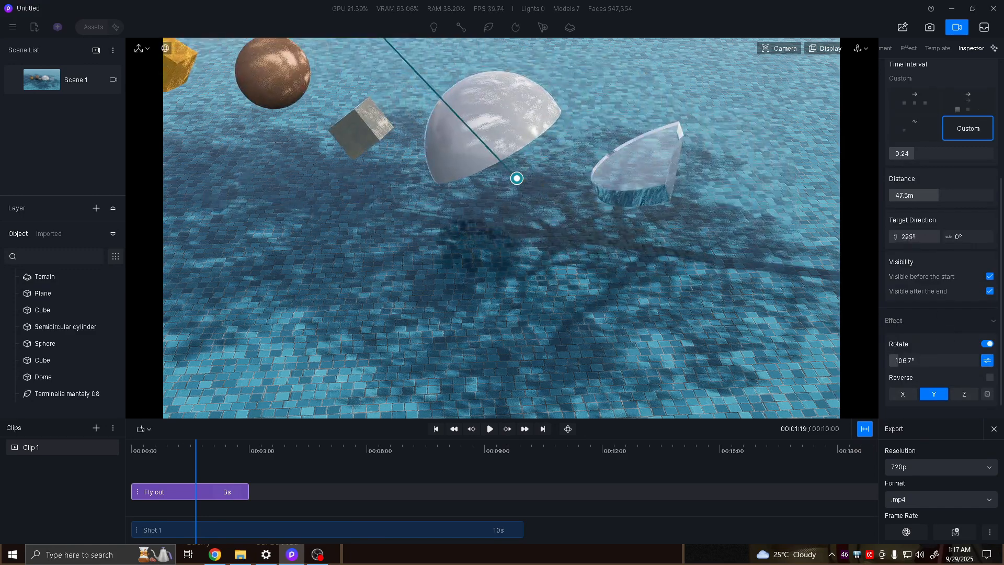
left_click_drag(196, 463, 171, 474)
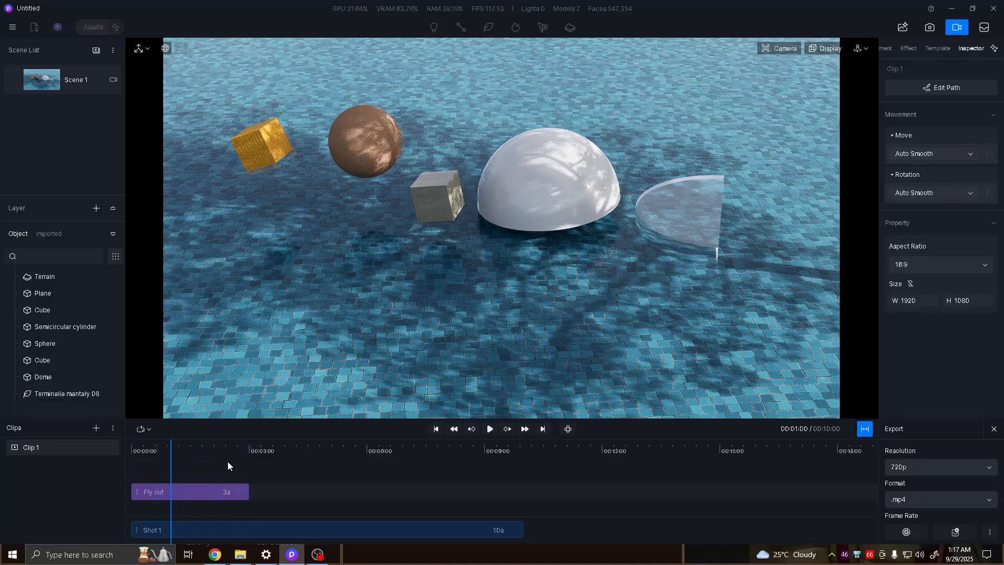
left_click_drag(170, 459, 189, 459)
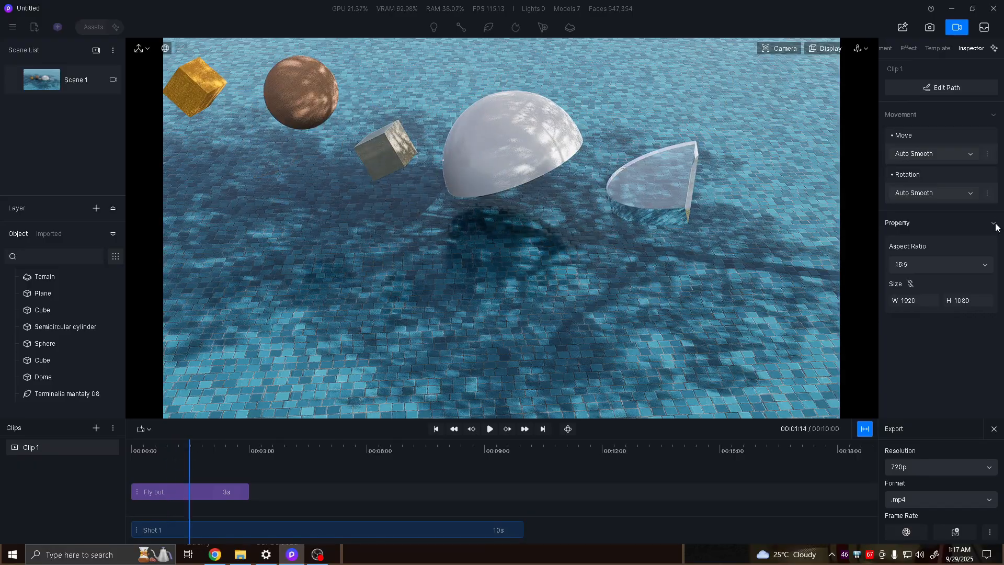
- Change the Fly out animation's type to Rise and return the playhead to 00:00:00
left_click(164, 494)
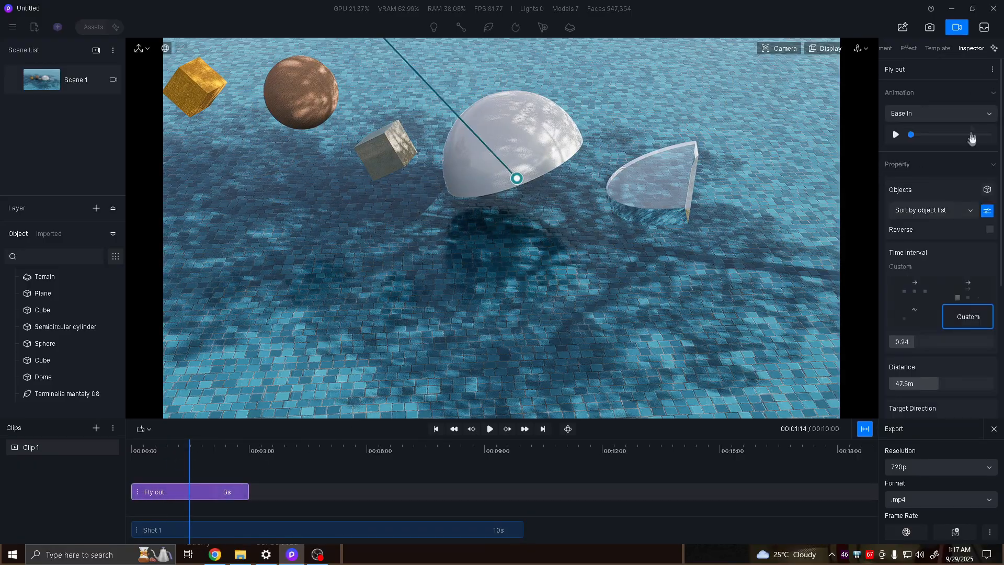
left_click(993, 69)
left_click(951, 110)
left_click_drag(190, 459, 117, 482)
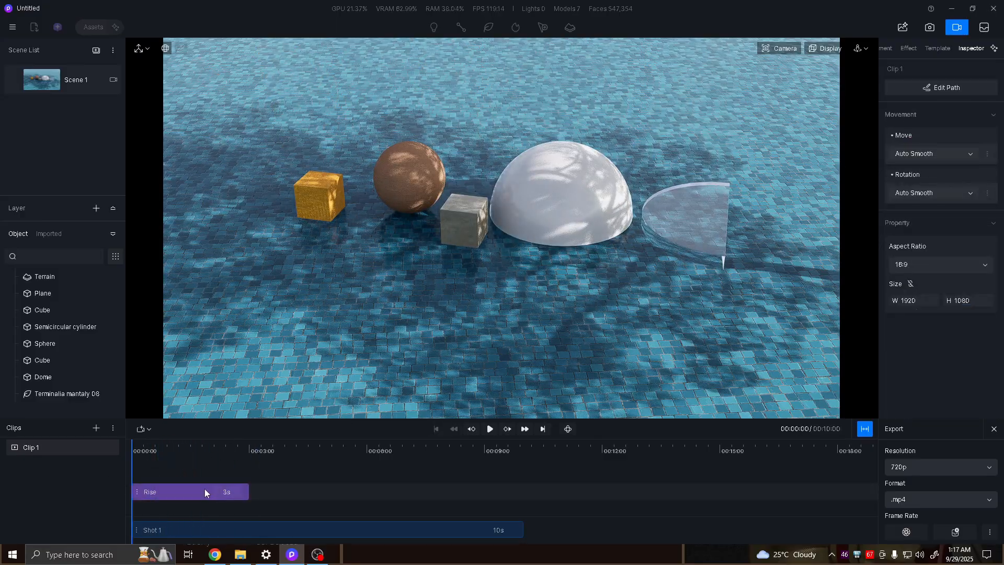
- Change the animation's type to Pop In with visibility before the start turned off, and preview its motion
left_click(205, 492)
left_click(993, 71)
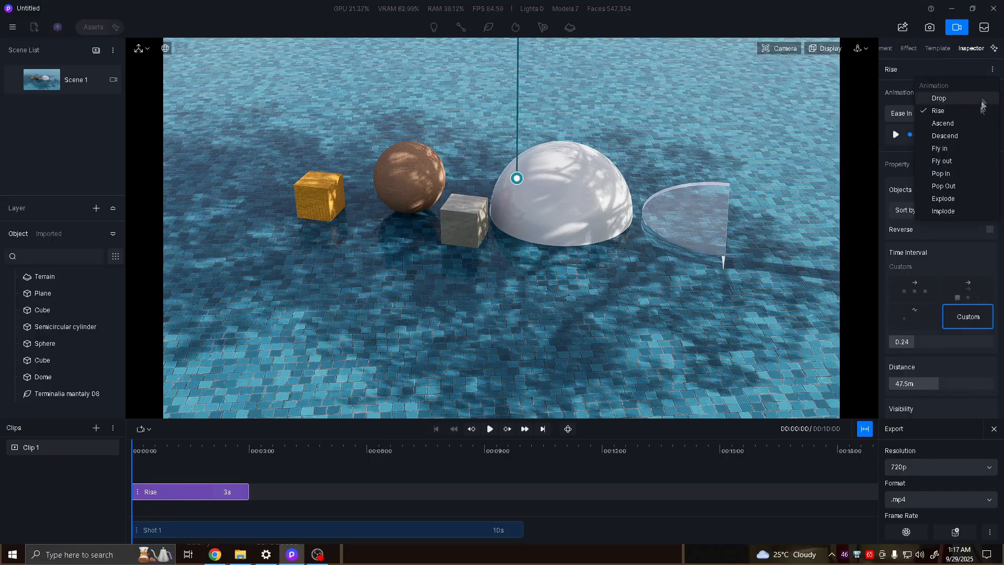
left_click(946, 173)
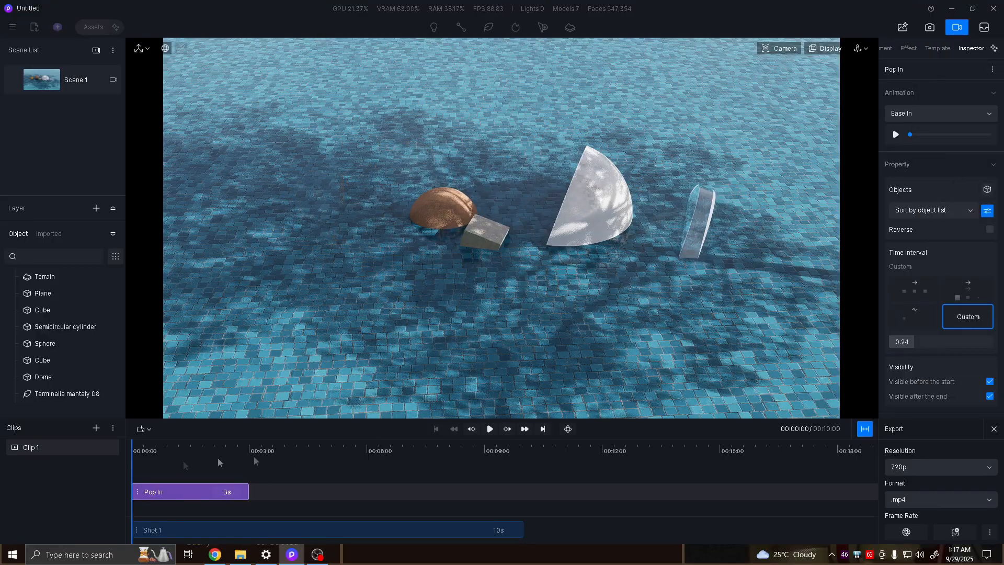
left_click(487, 428)
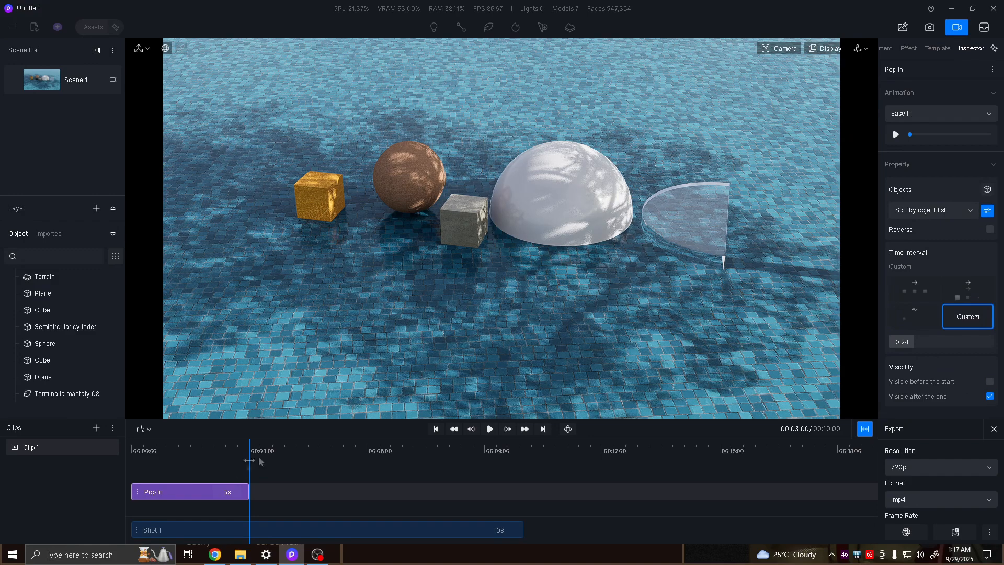
- Replay the Pop In animation from 00:00:00 and review its settings
left_click_drag(249, 465, 22, 496)
left_click(490, 429)
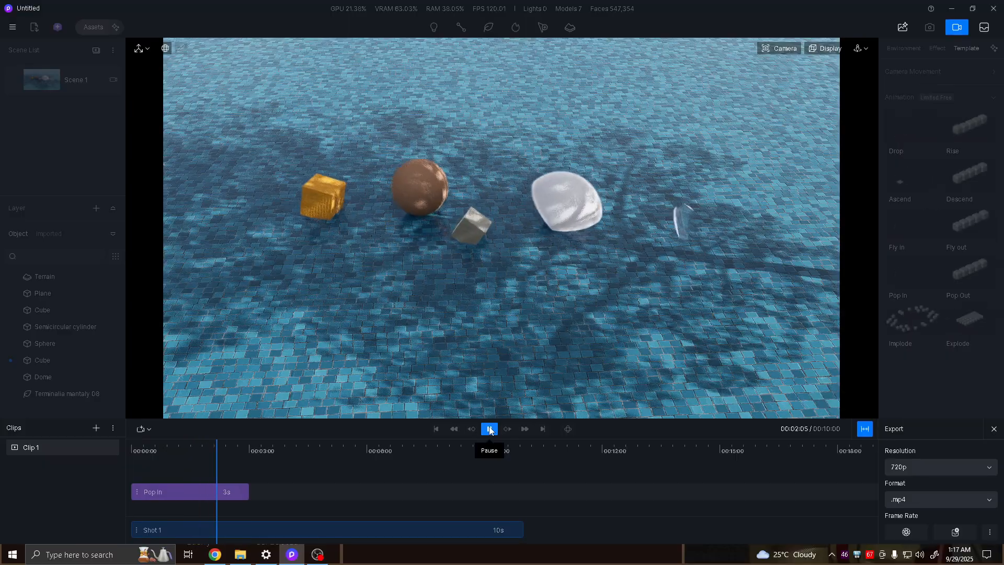
left_click(209, 492)
scroll(955, 390, "down", 5)
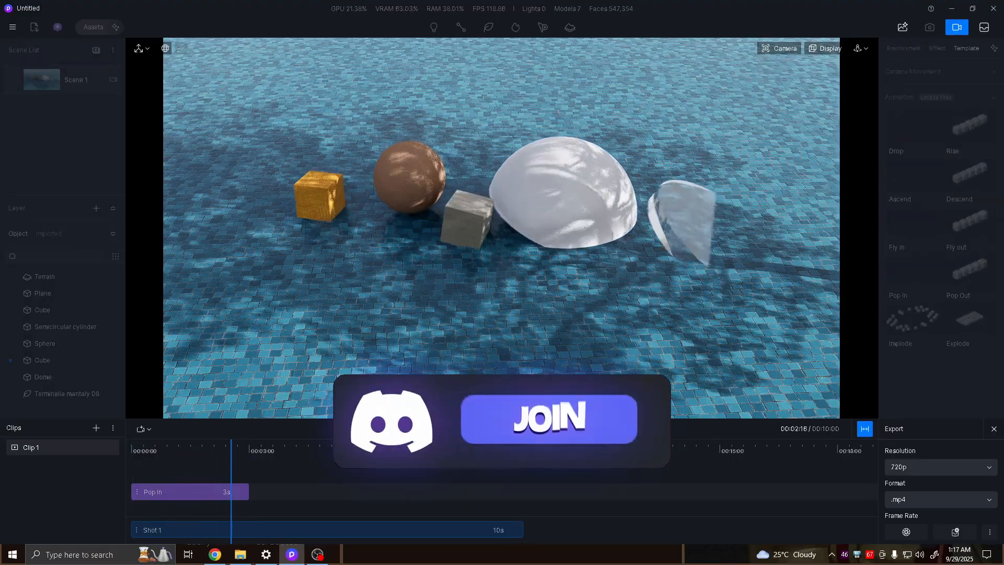
- Change the Pop In animation's type to Pop Out and play it from 00:00:00
left_click(196, 494)
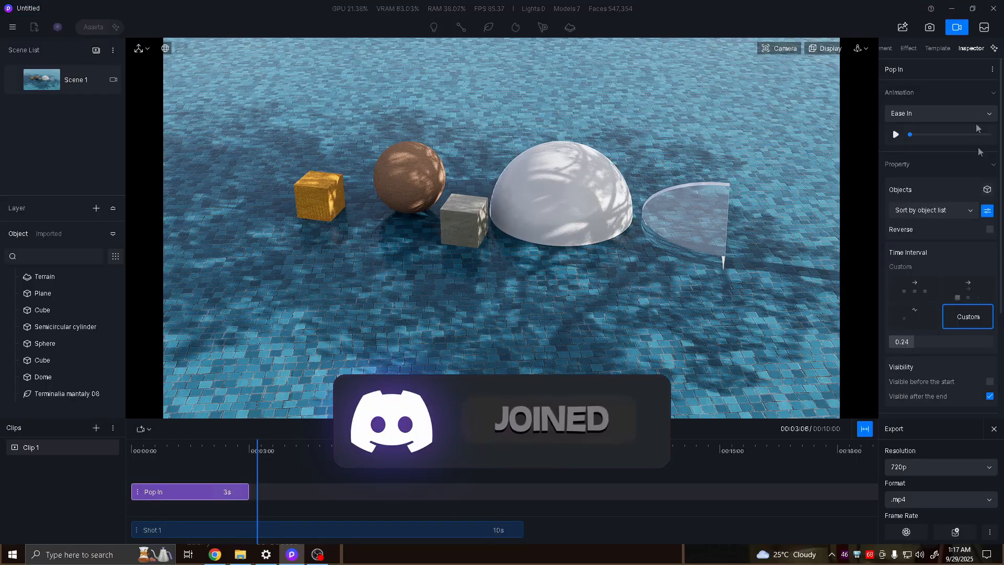
left_click(991, 69)
left_click(948, 189)
left_click_drag(257, 471, 76, 493)
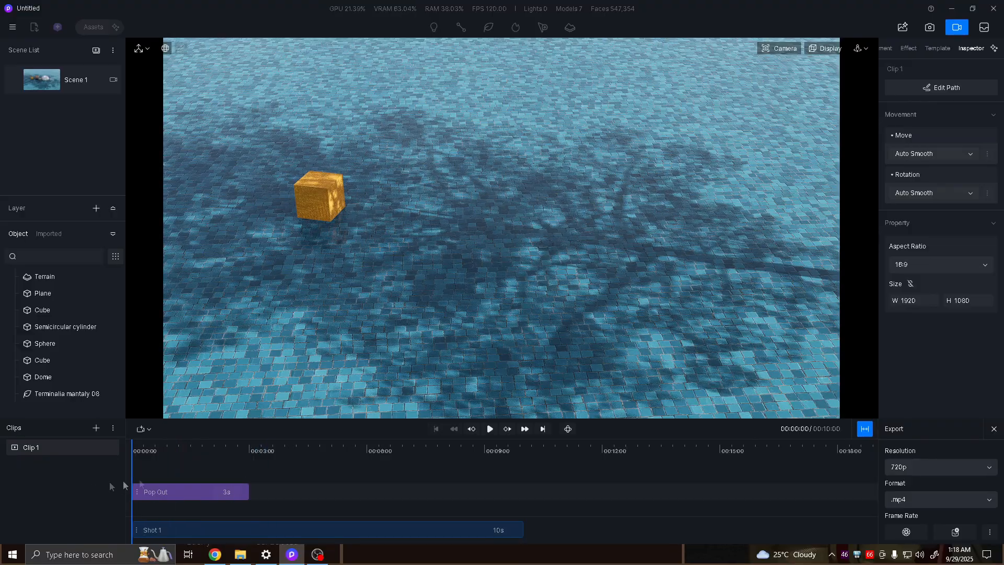
left_click(490, 428)
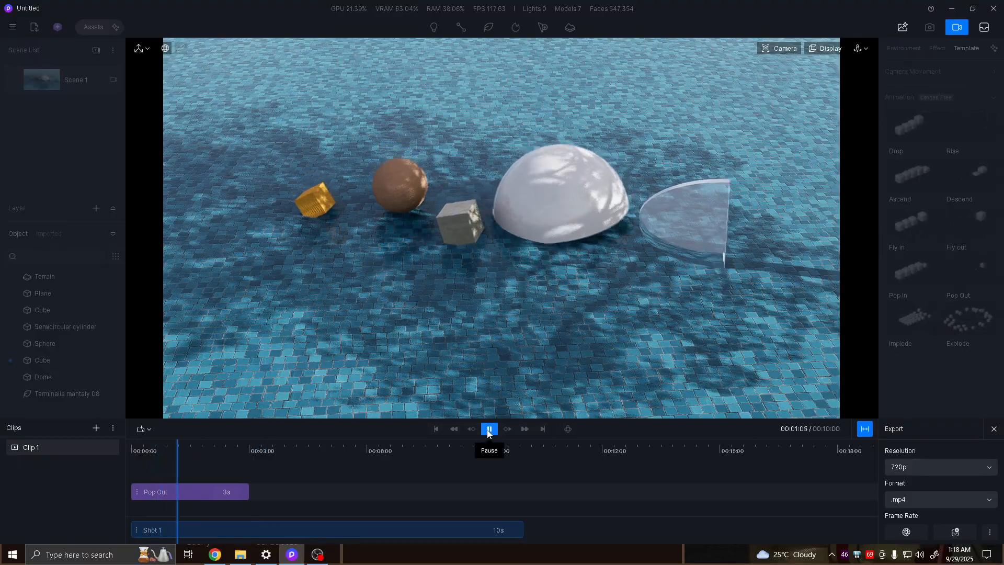
- Change the Pop Out animation's type to Explode and return the playhead to 00:00:00
left_click(190, 493)
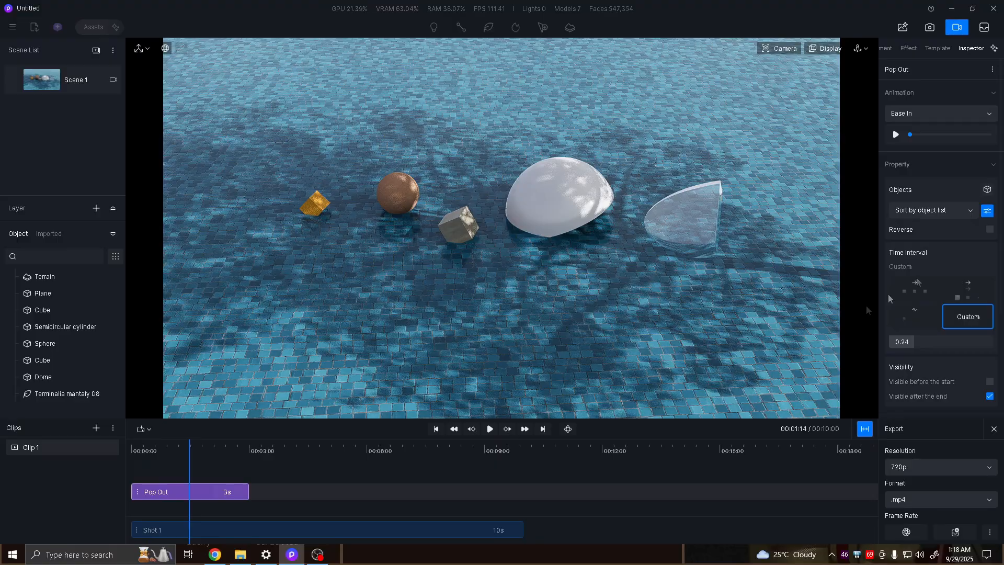
left_click(992, 68)
left_click(942, 199)
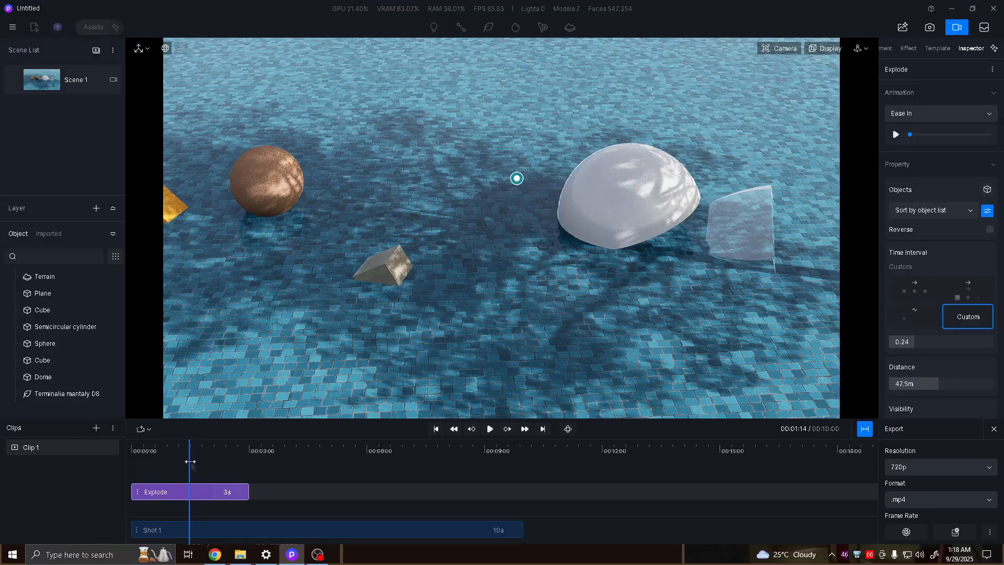
left_click_drag(190, 461, 92, 485)
- Make the objects visible before the start of the Explode animation and play the clip
left_click(151, 487)
scroll(972, 235, "down", 10)
left_click(989, 266)
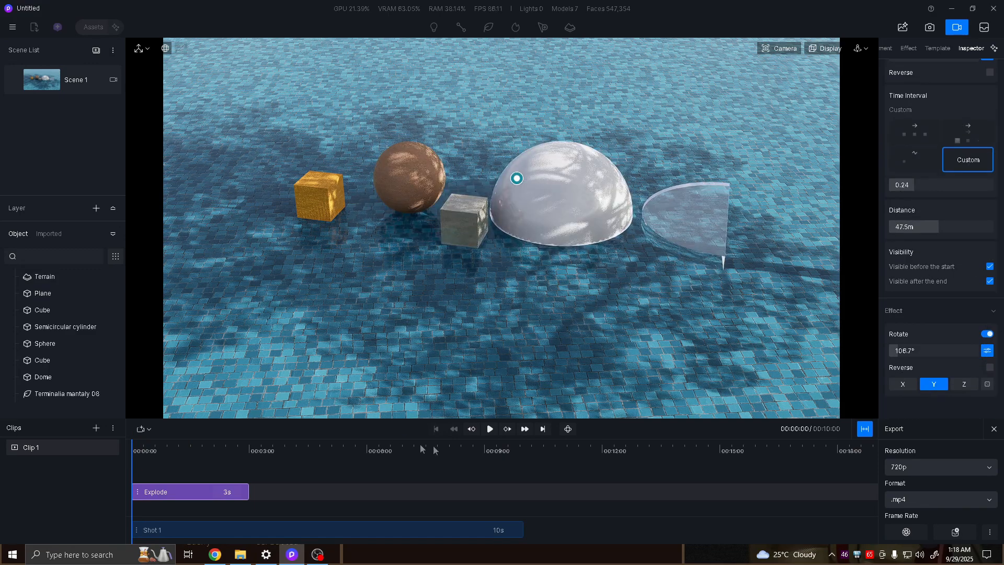
left_click(490, 429)
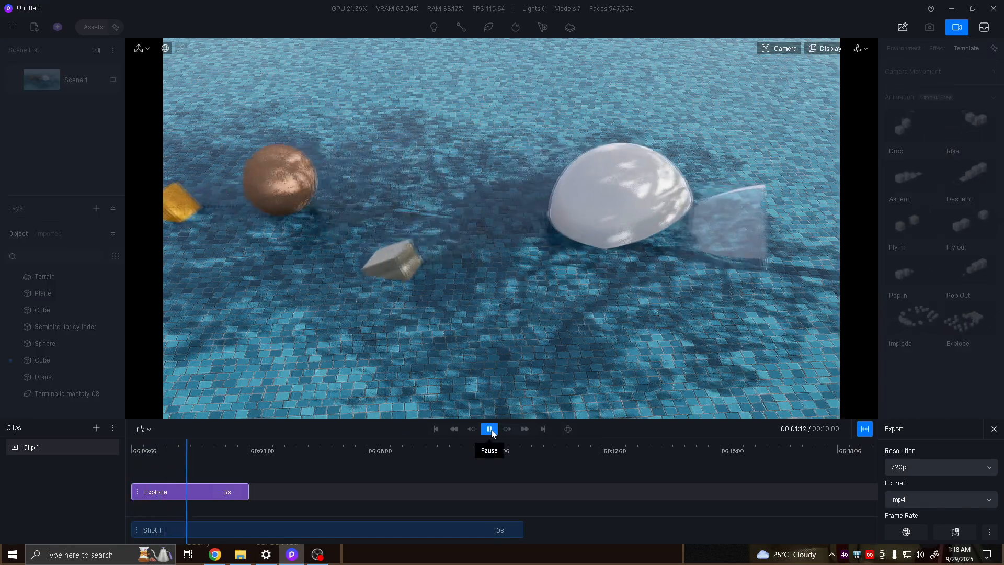
left_click(490, 429)
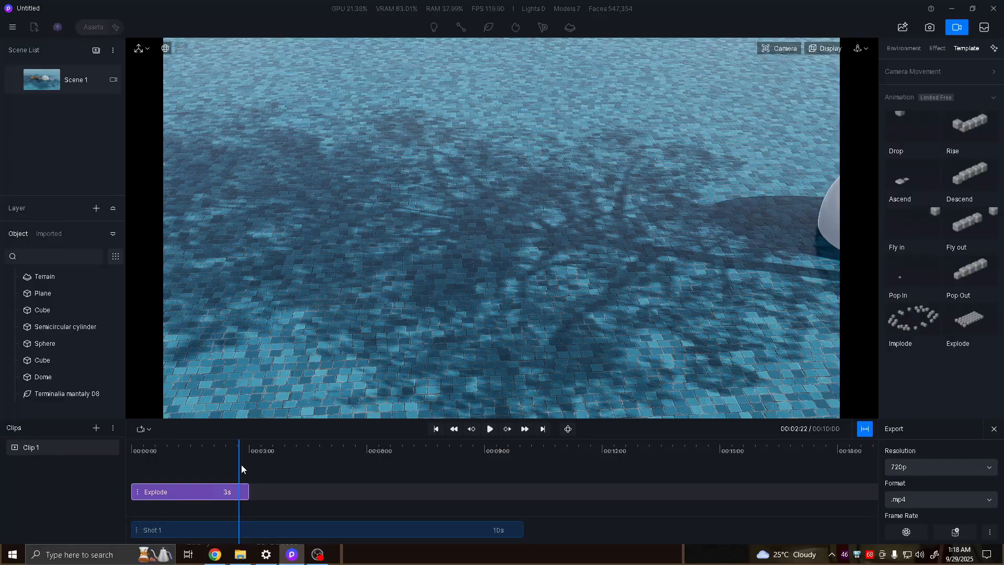
- Change the Explode animation's type to Implode, preview it from the start and move the playhead to 00:04:13
left_click(238, 491)
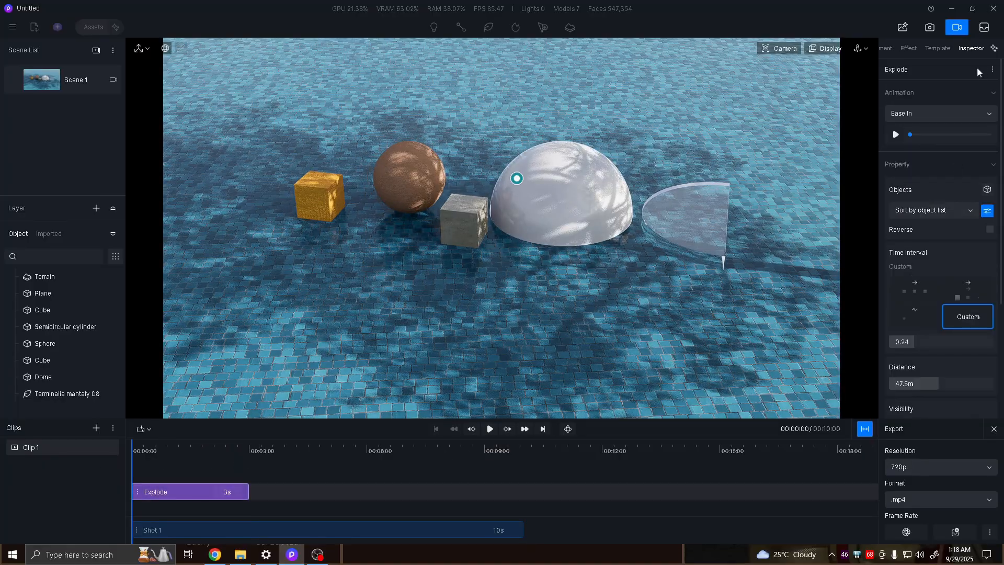
left_click(992, 69)
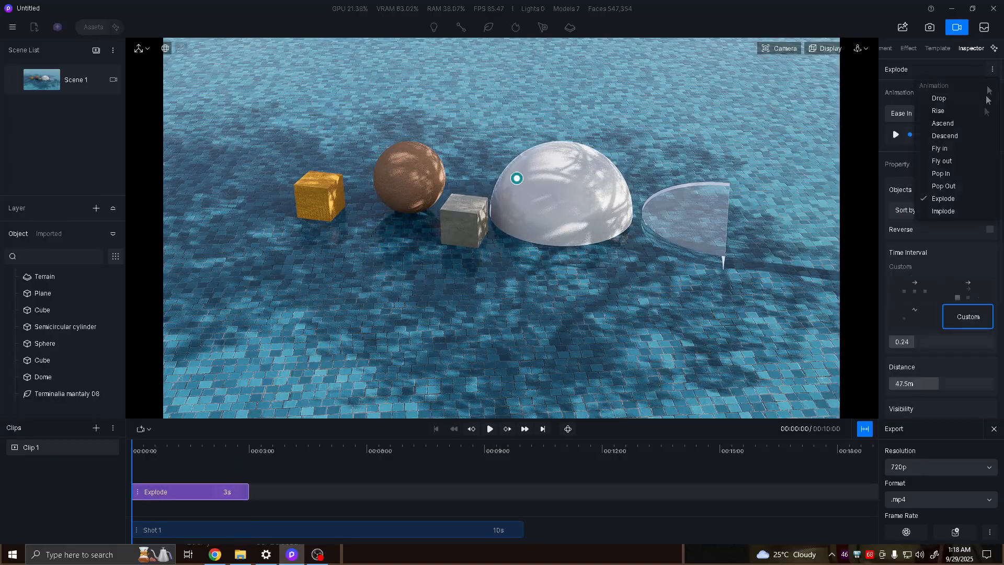
left_click(946, 211)
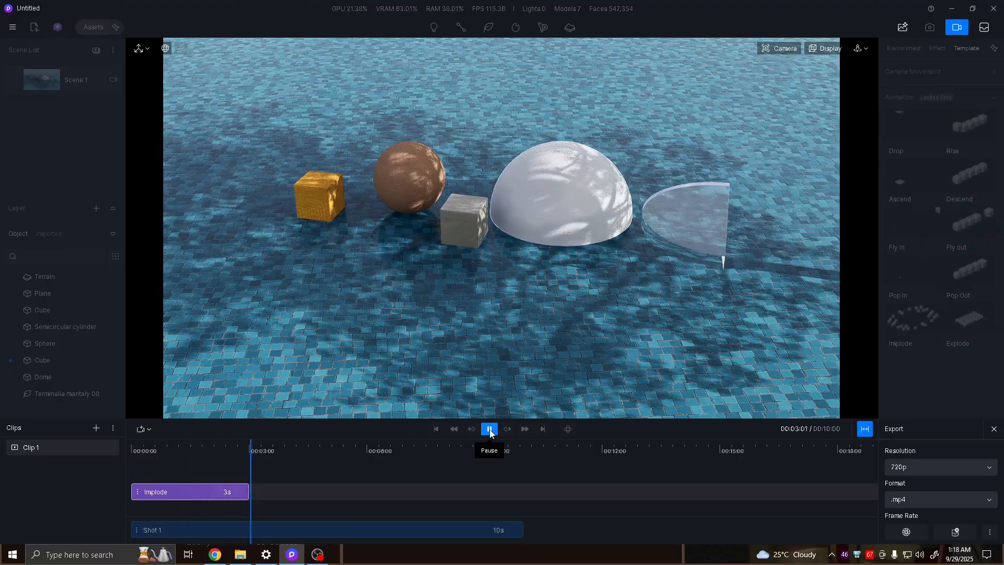
left_click(489, 429)
left_click(204, 491)
left_click_drag(257, 460, 306, 462)
- Review the available animation templates and the Implode animation's property and effect settings
left_click(936, 48)
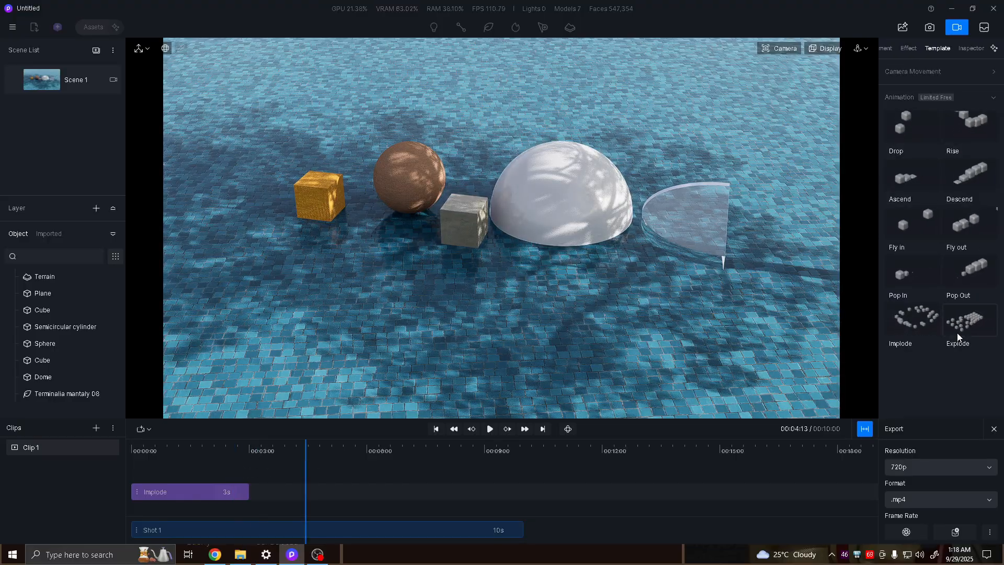
left_click(967, 47)
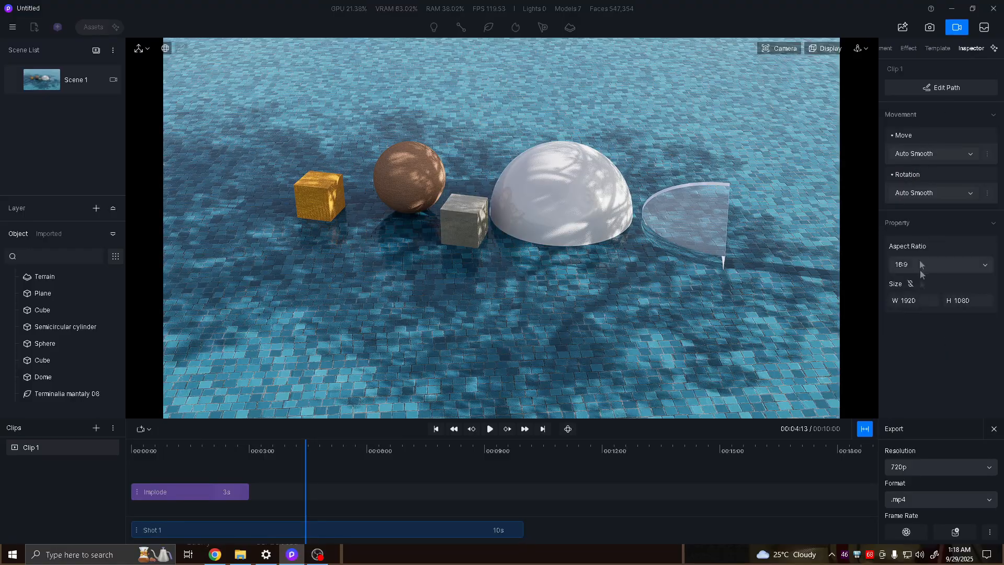
left_click(201, 495)
scroll(931, 243, "down", 5)
scroll(935, 238, "up", 1)
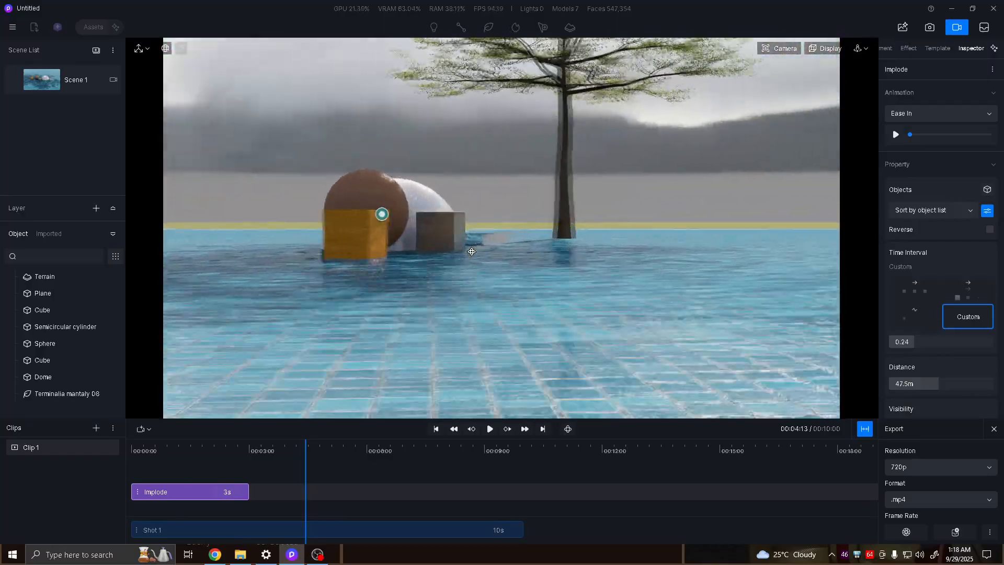
scroll(578, 222, "up", 5)
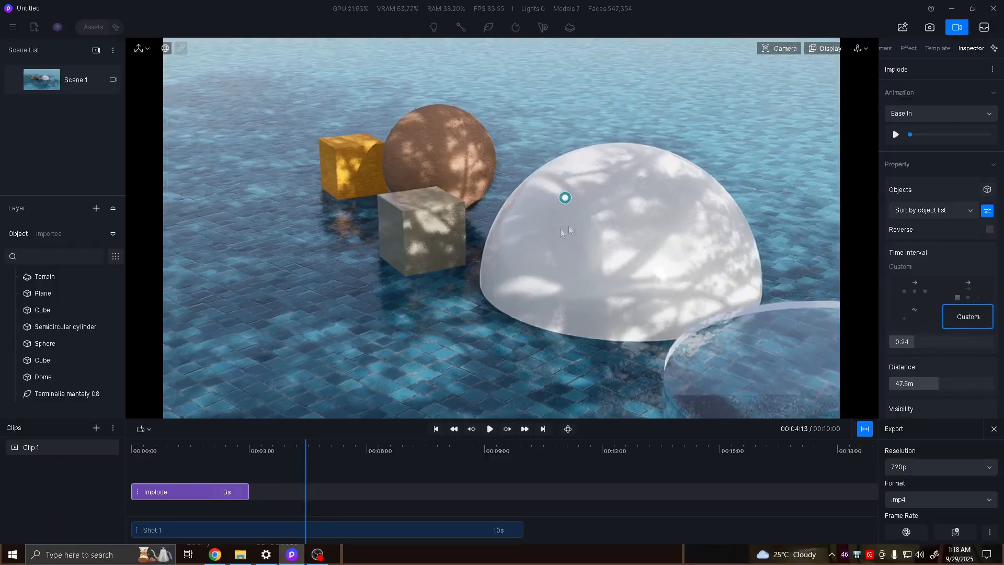
- Review the viewport's display mode and quality options and the camera's exposure, field of view and focal length settings
middle_click_drag(517, 235, 512, 242)
scroll(513, 248, "down", 5)
left_click(826, 53)
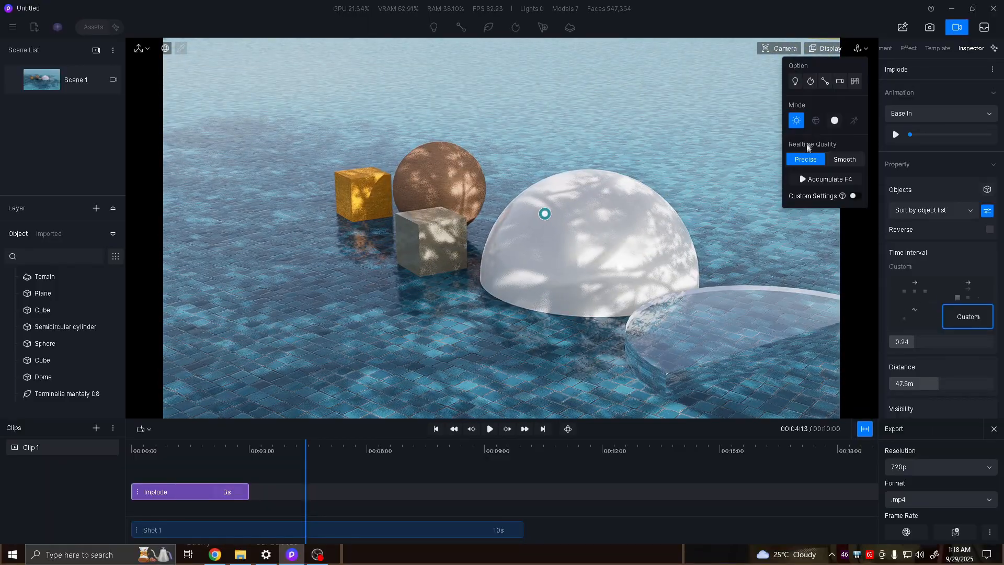
left_click(780, 48)
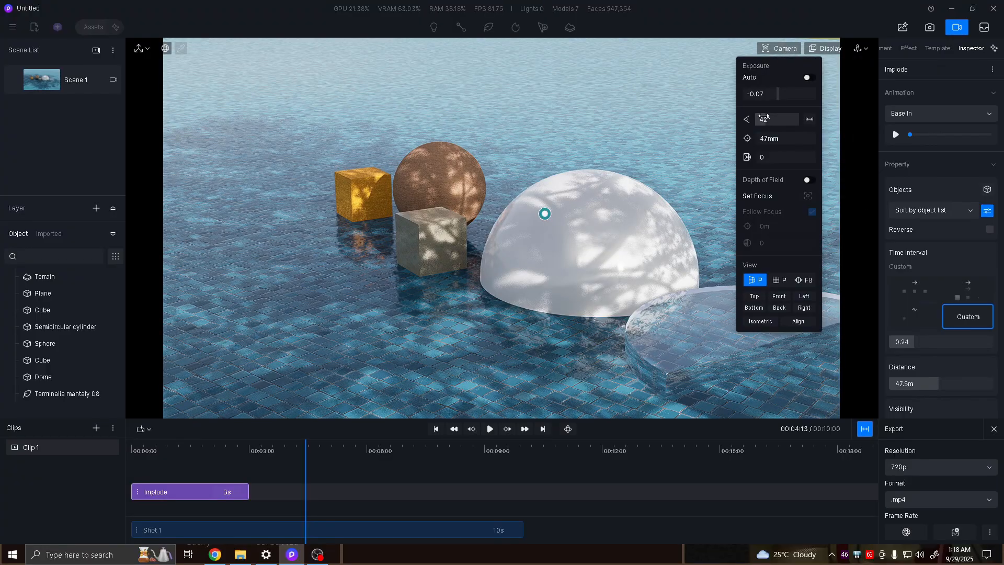
left_click_drag(745, 145, 773, 124)
- Examine the pool scene from several angles, from the whole water plane and tree to a close view of the gold cube and sphere
middle_click_drag(468, 267, 468, 266)
scroll(469, 156, "down", 3)
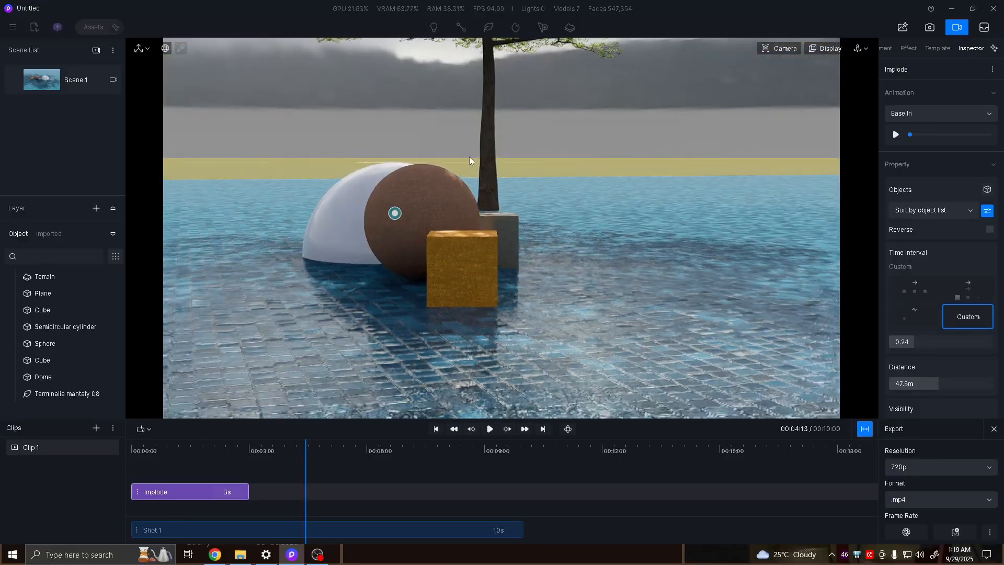
middle_click_drag(492, 202, 492, 202)
scroll(491, 201, "down", 10)
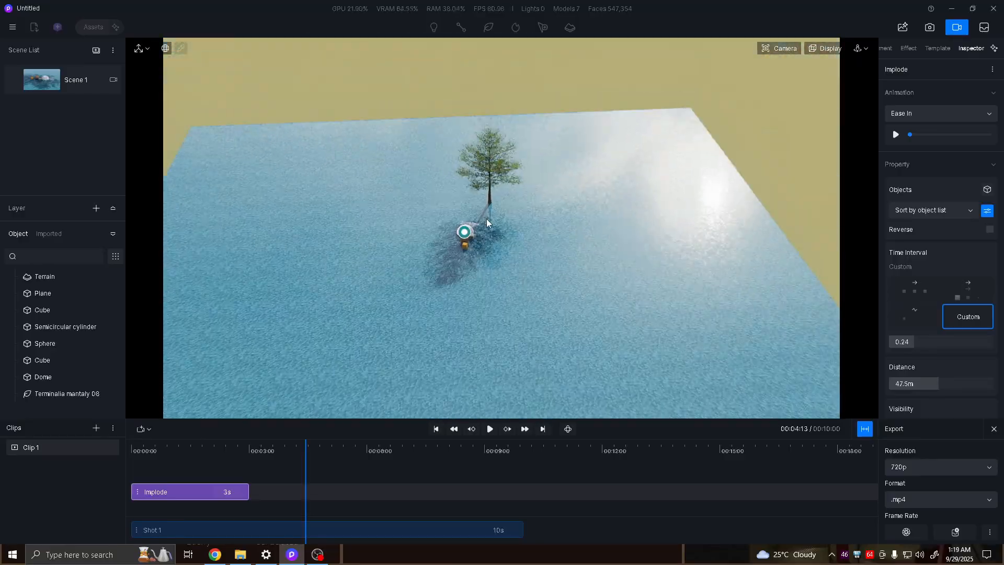
scroll(486, 219, "up", 8)
middle_click_drag(480, 222, 480, 222)
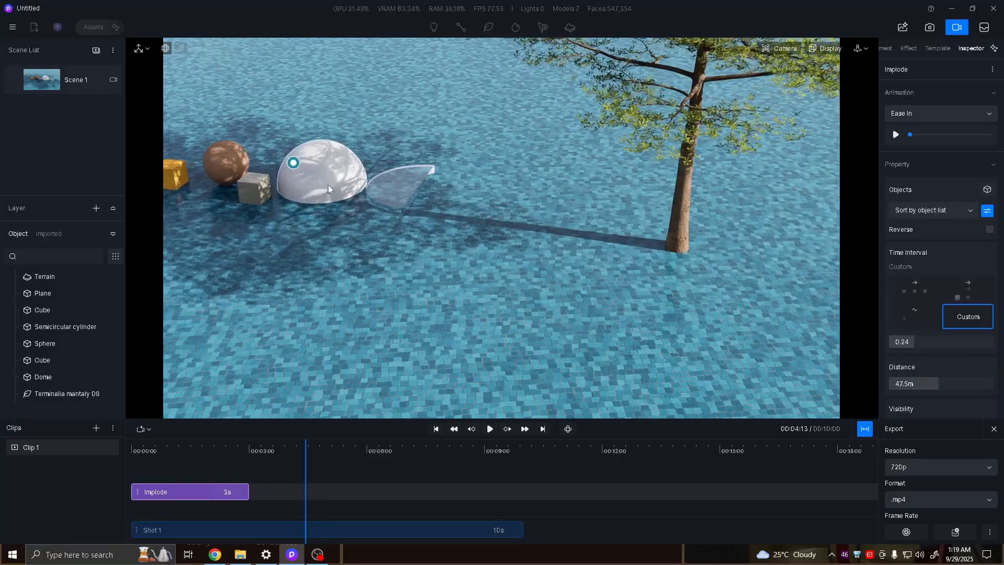
scroll(328, 184, "up", 8)
middle_click_drag(369, 203, 677, 162)
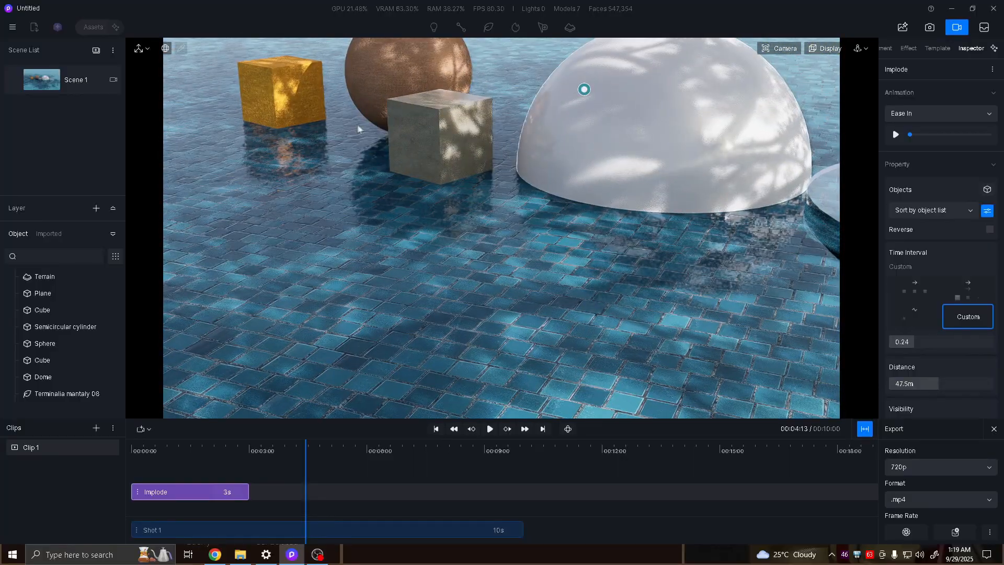
middle_click_drag(359, 130, 515, 178)
scroll(496, 174, "up", 6)
right_click_drag(497, 173, 465, 207)
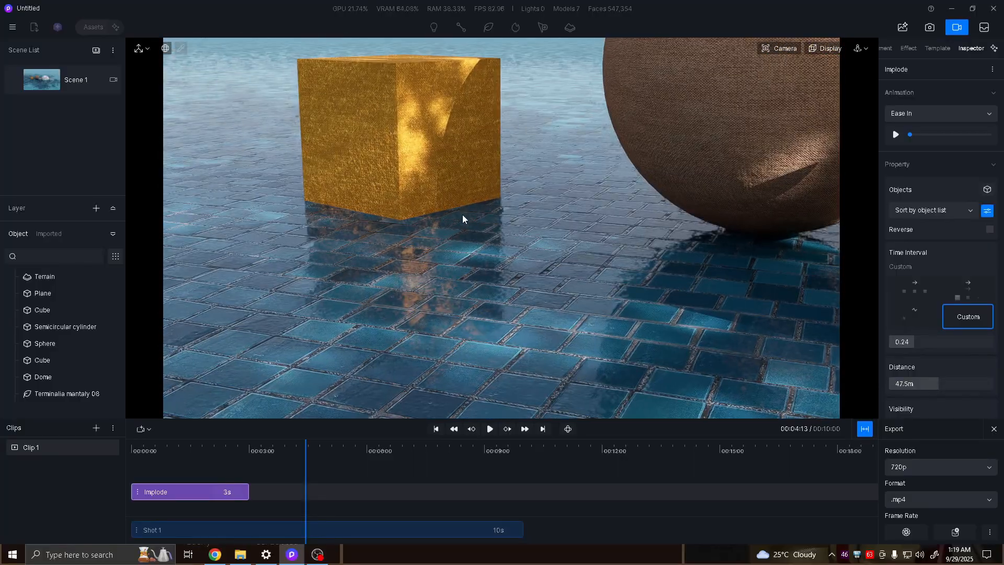